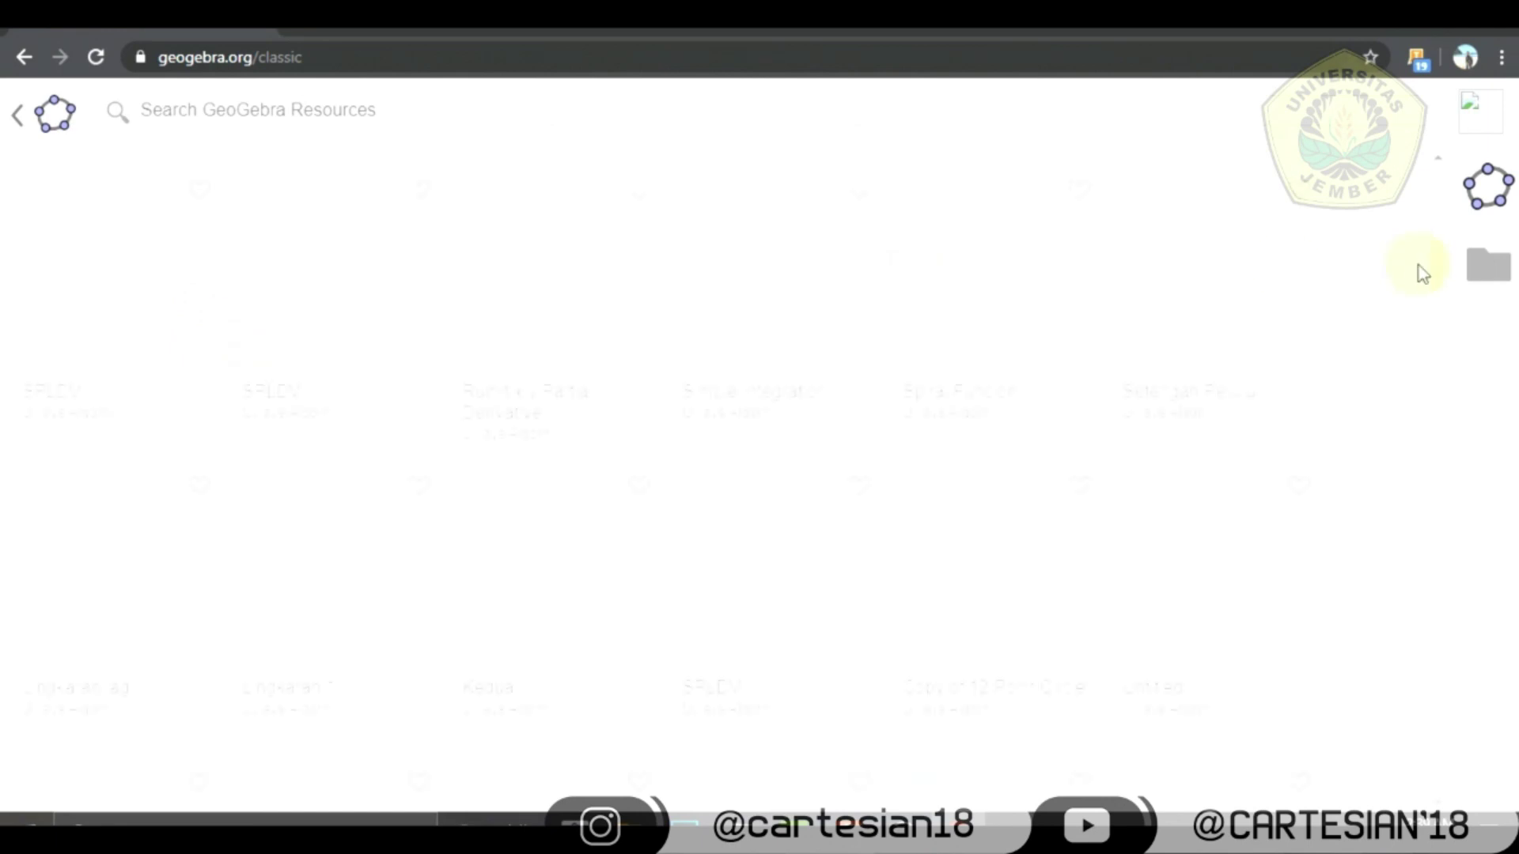
- View the saved SPLDV resource and move the red and green cross points along their lines to trace the curves
click(147, 268)
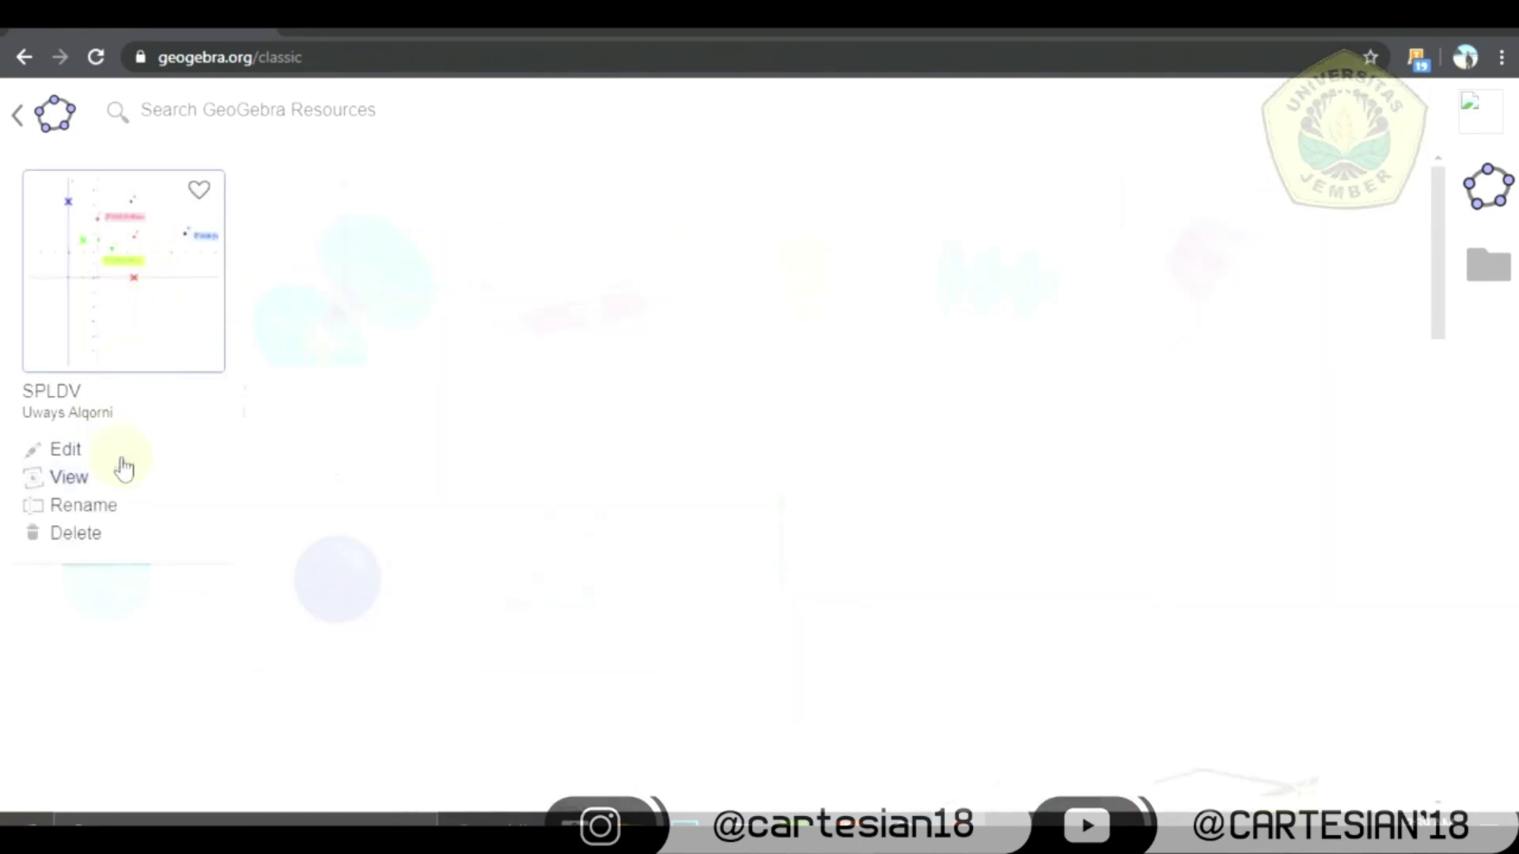
click(139, 473)
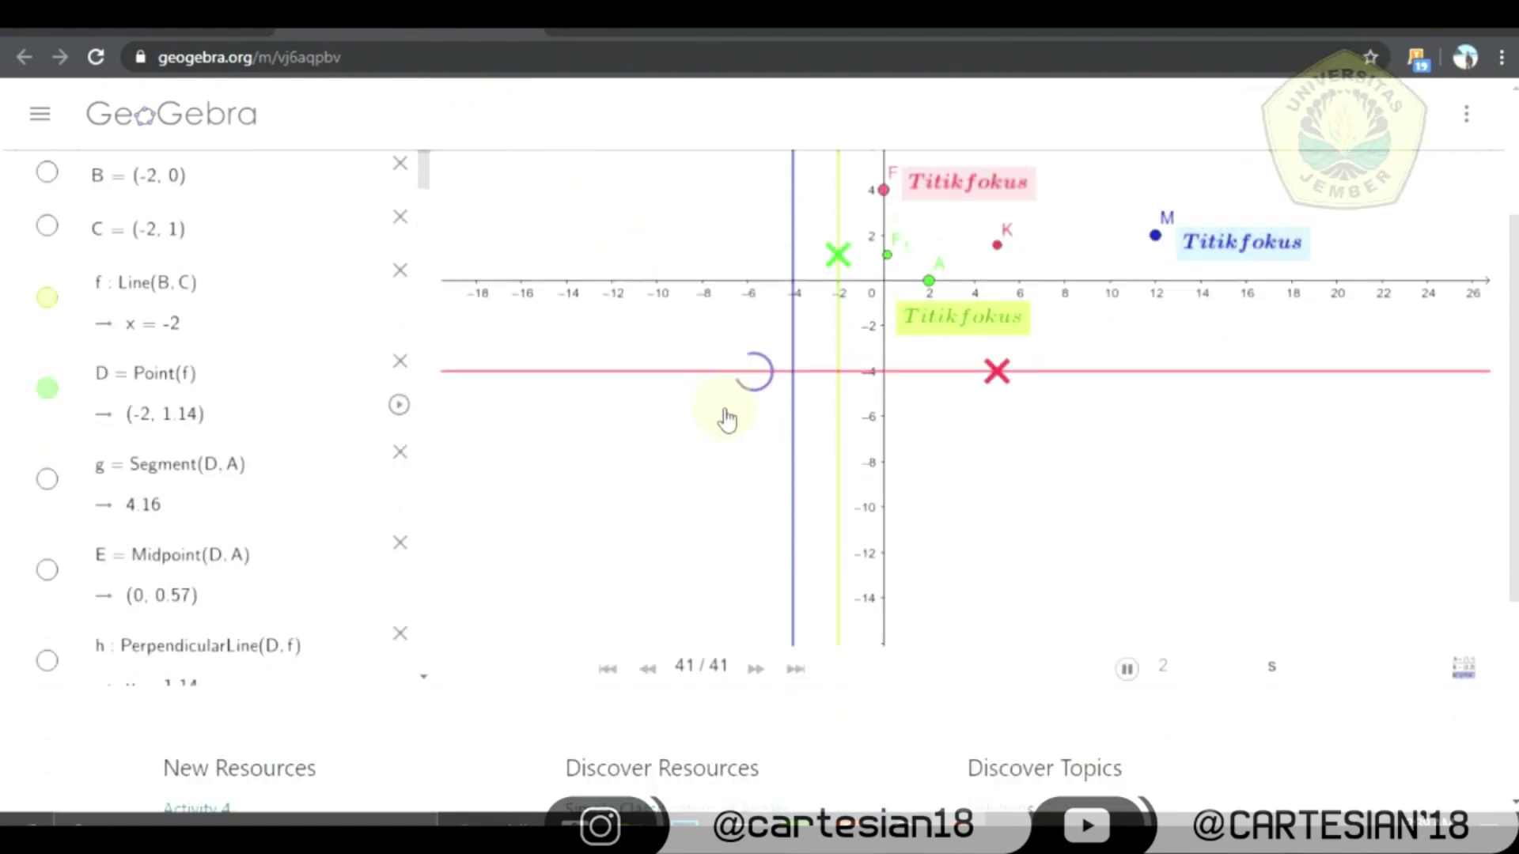
drag(991, 545, 1125, 546)
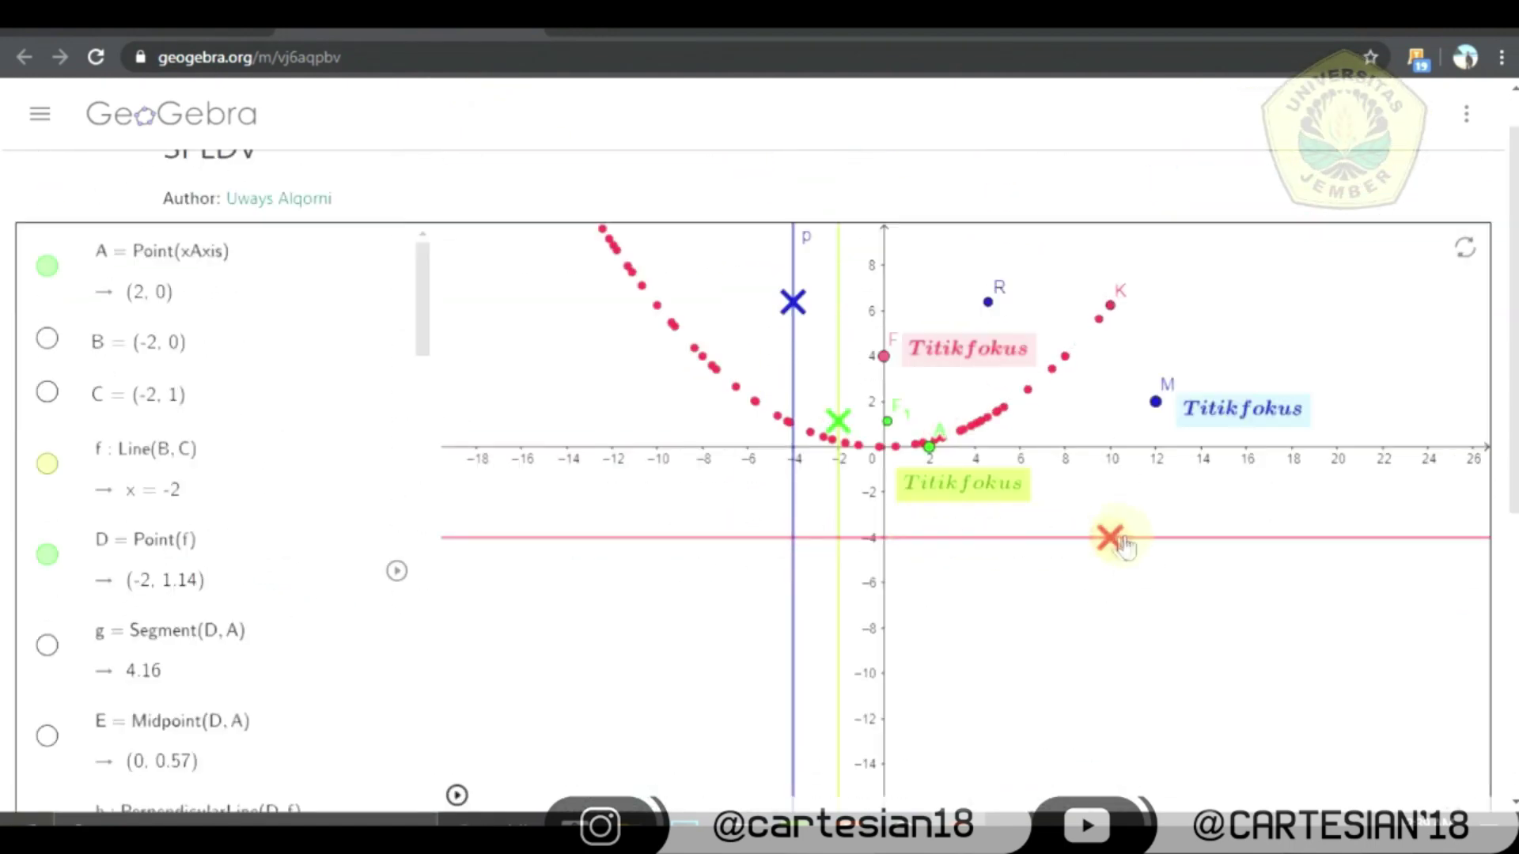
mouse_move(837, 430)
mouse_down()
mouse_move(847, 500)
mouse_move(899, 614)
mouse_move(934, 356)
mouse_move(953, 320)
mouse_move(795, 331)
mouse_move(861, 563)
mouse_up()
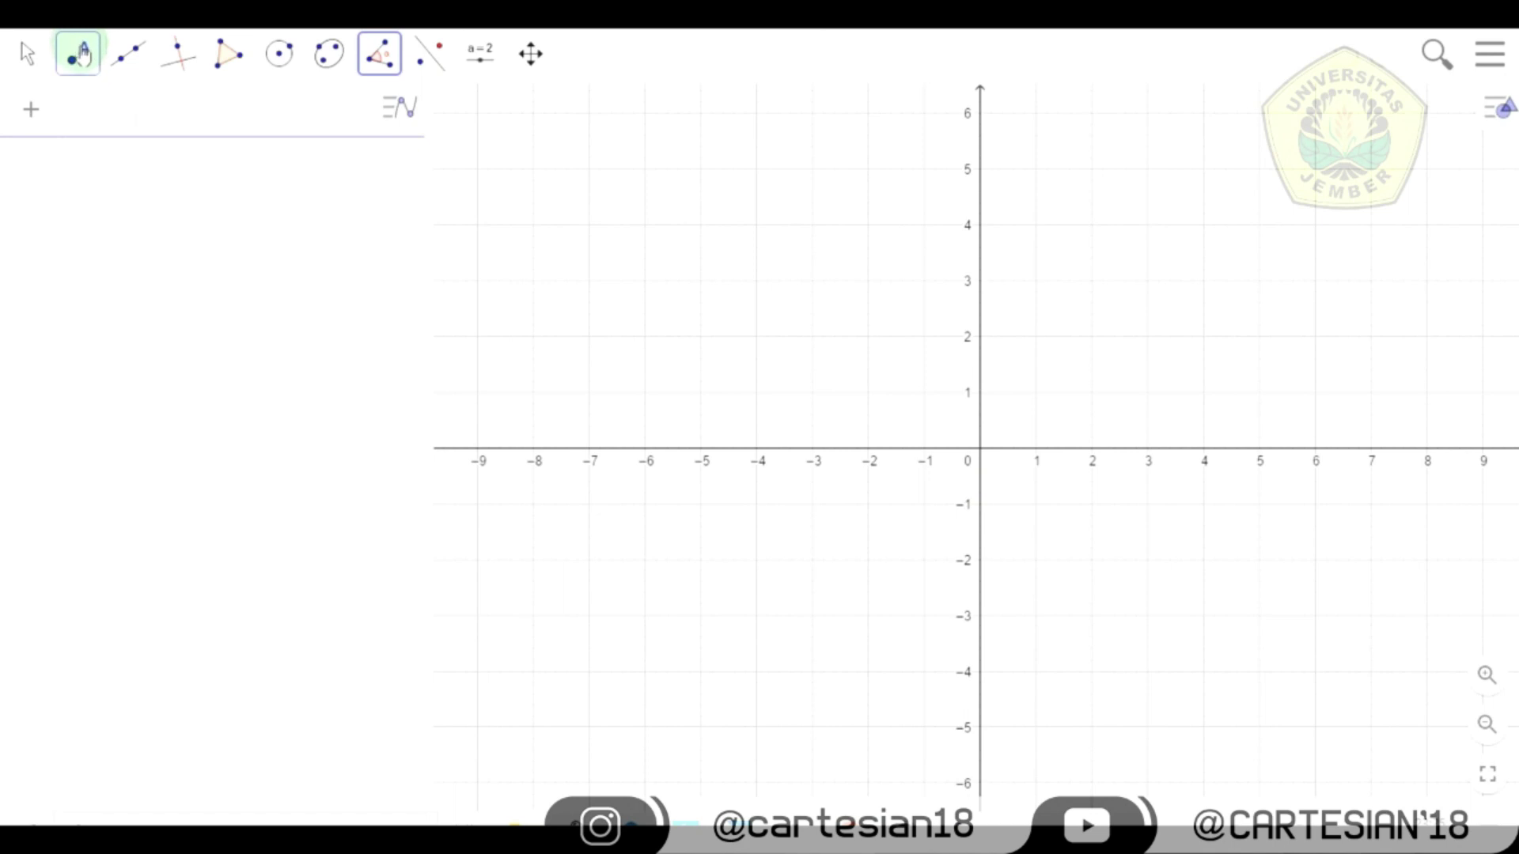
- Place point A at the origin and point B on the y-axis at (0, 4)
click(79, 54)
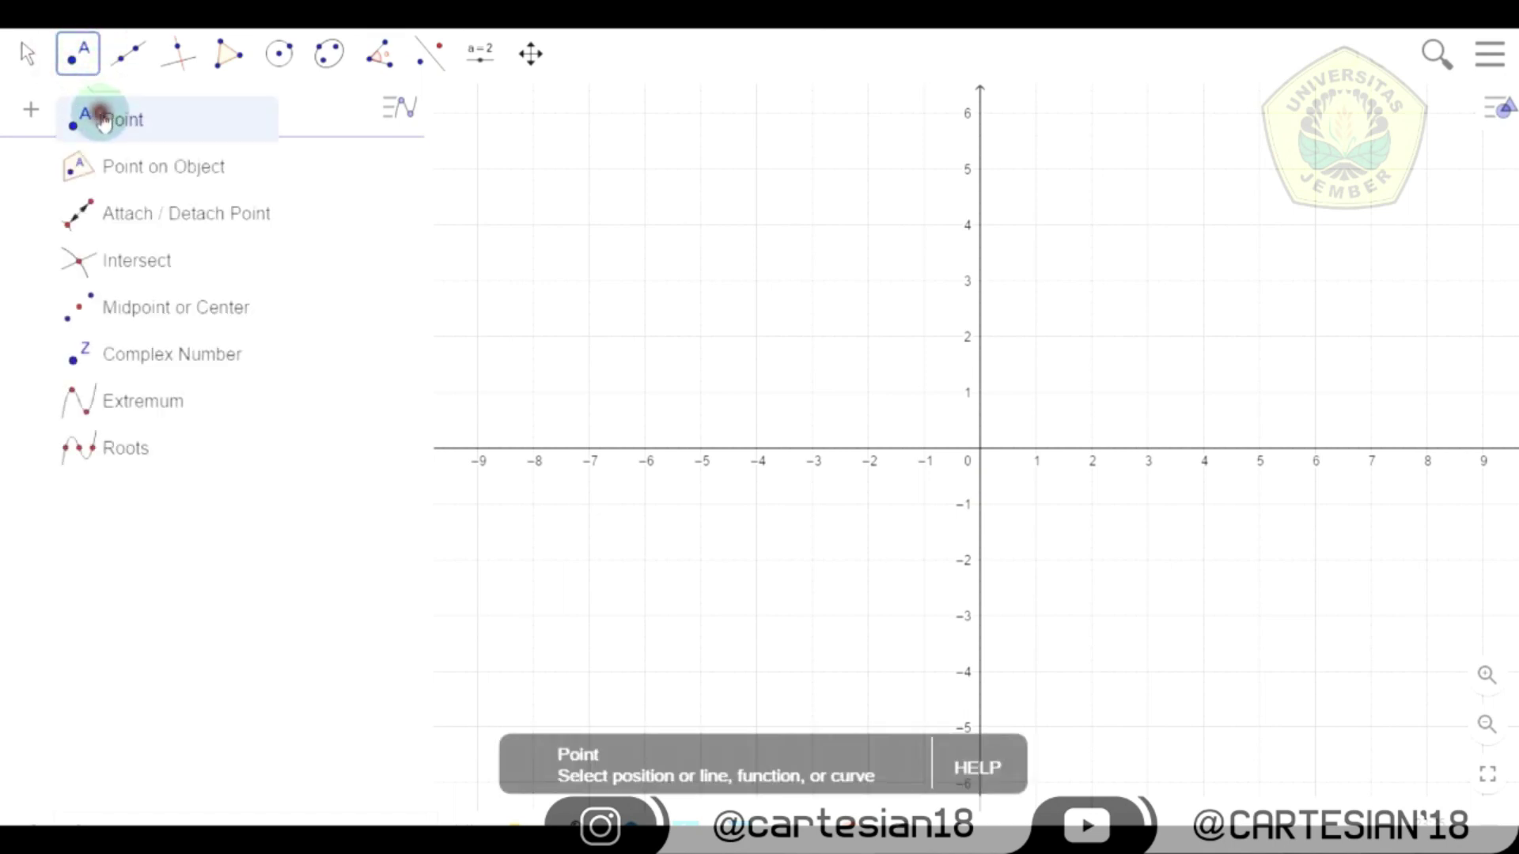
click(101, 119)
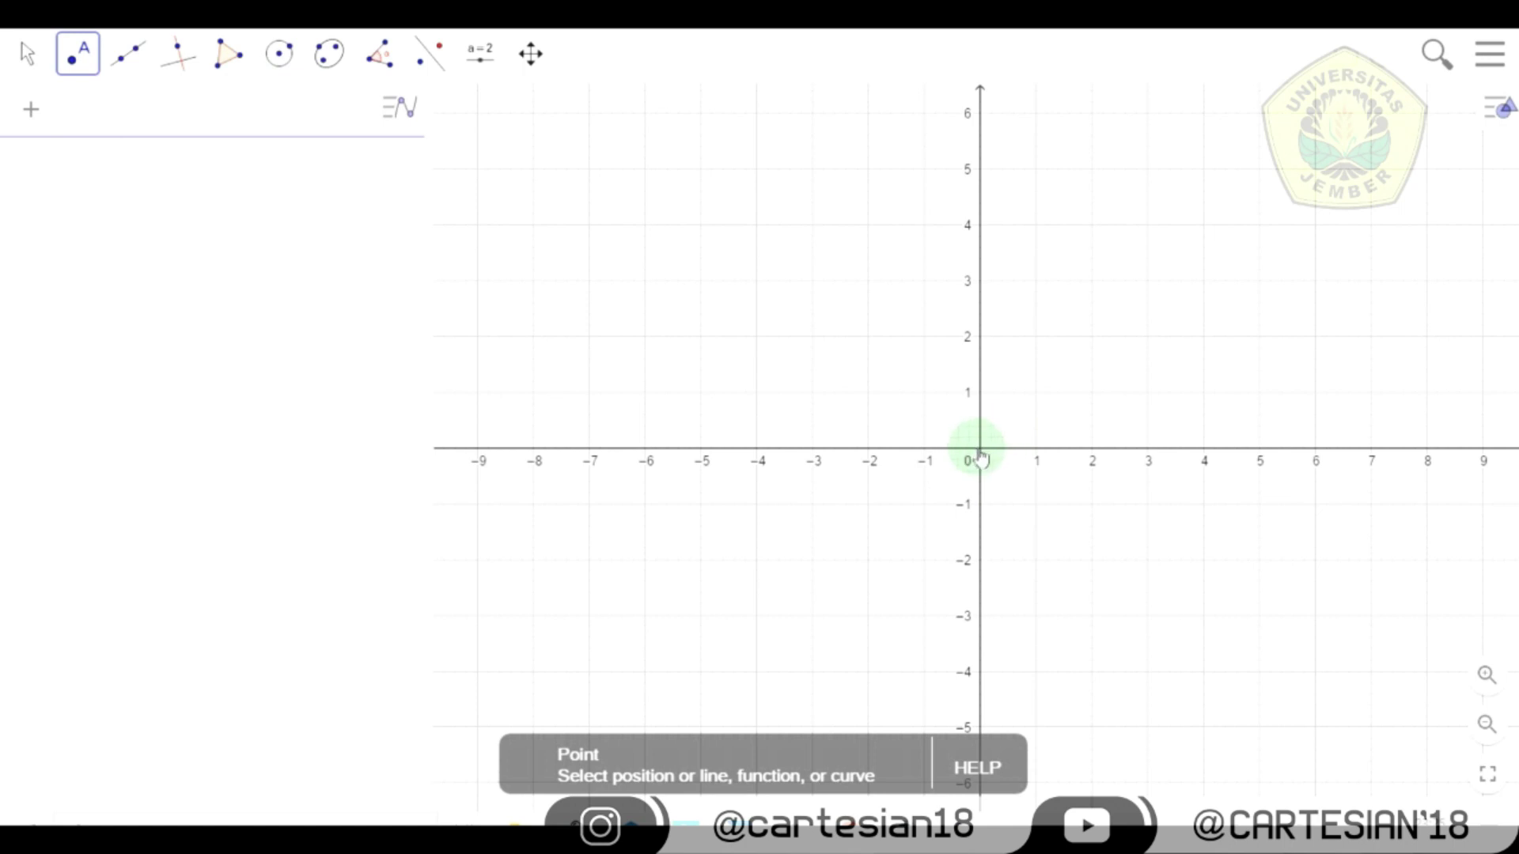
click(980, 443)
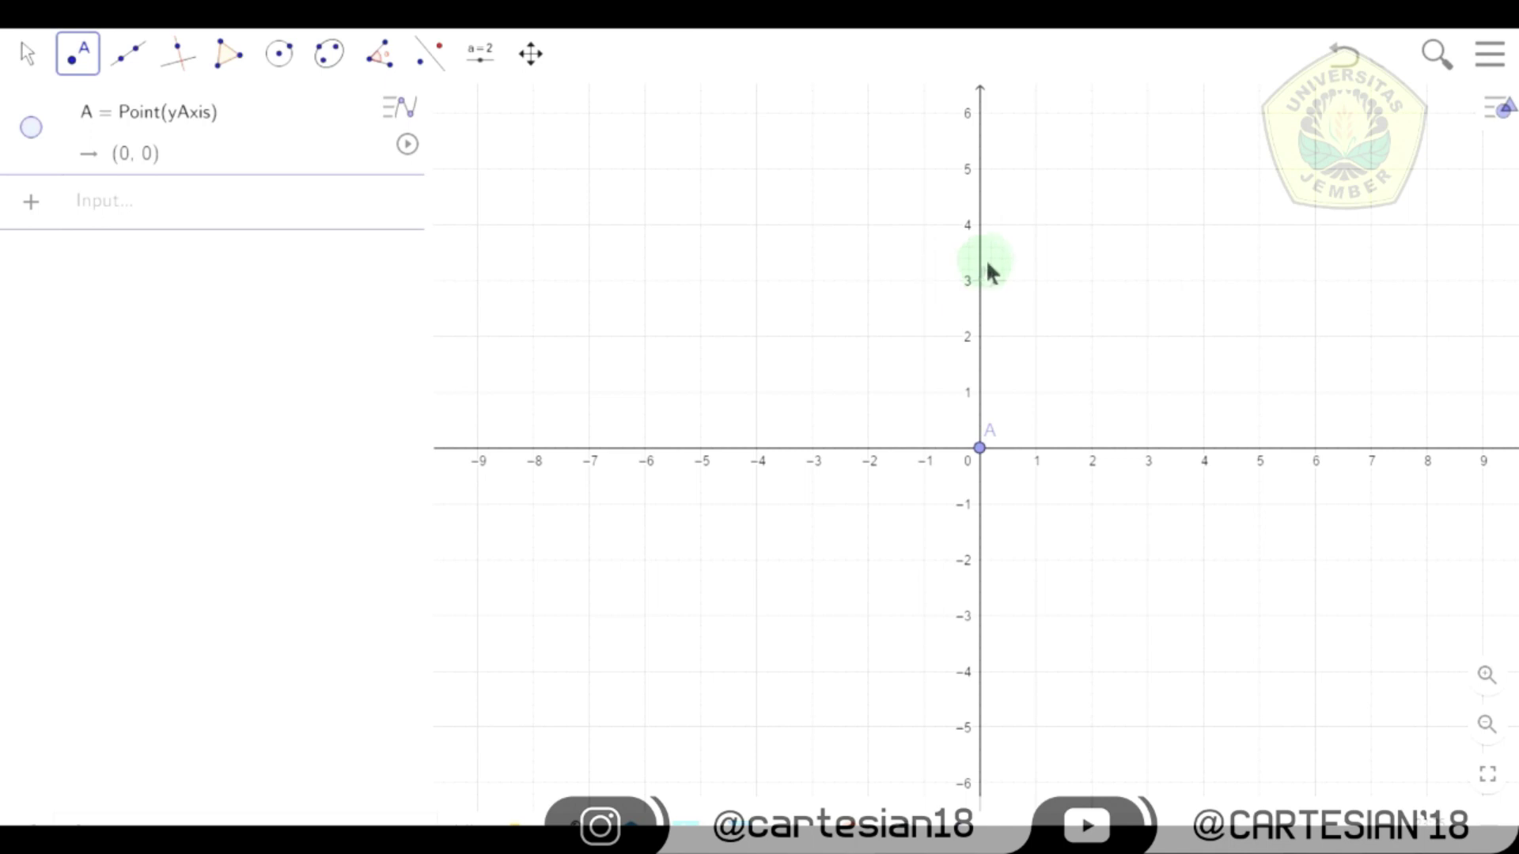
click(83, 61)
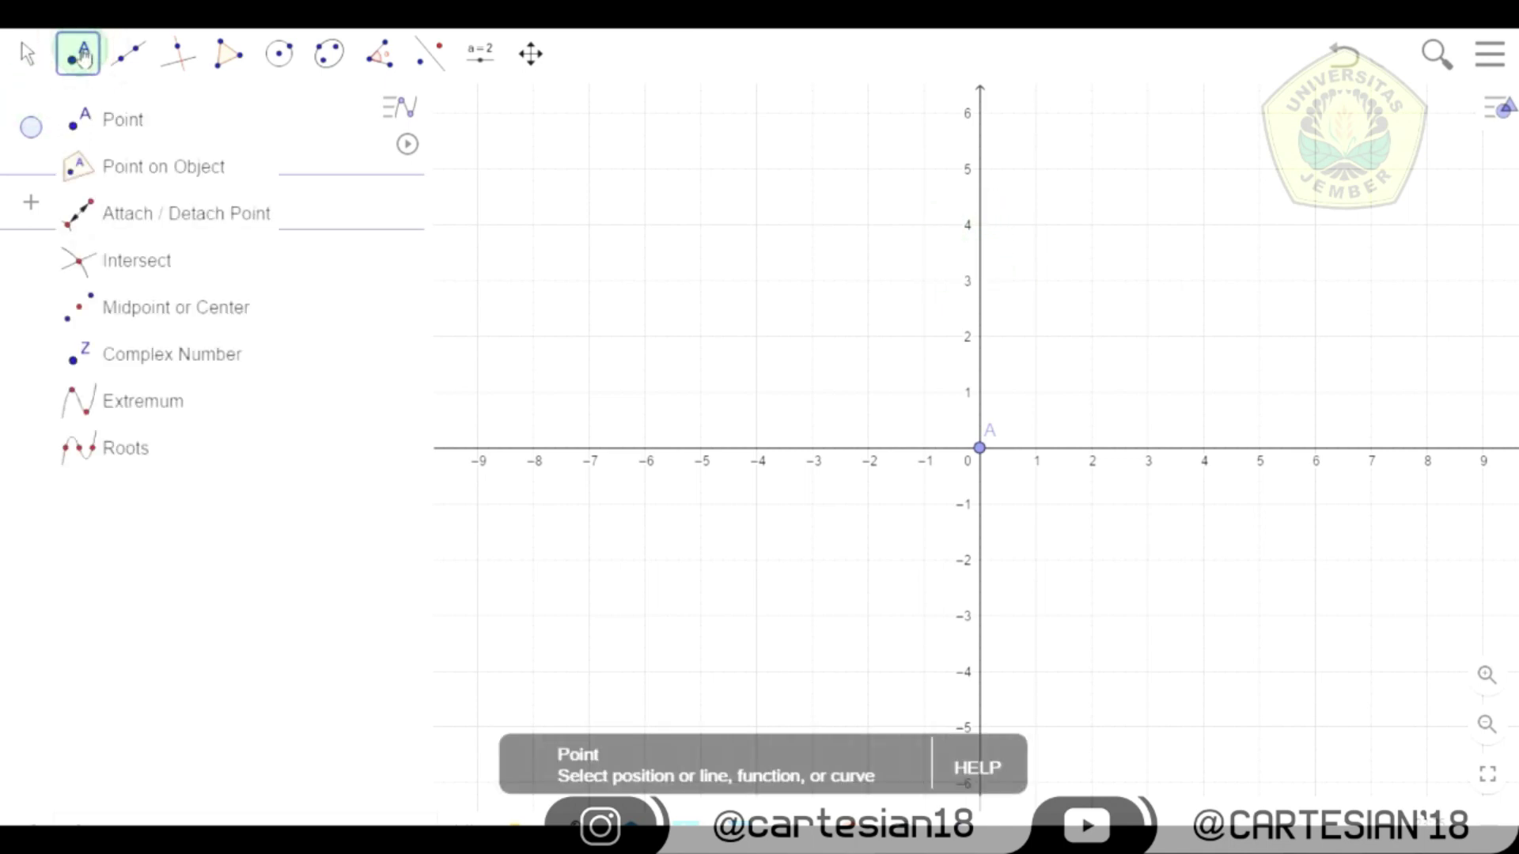
click(96, 115)
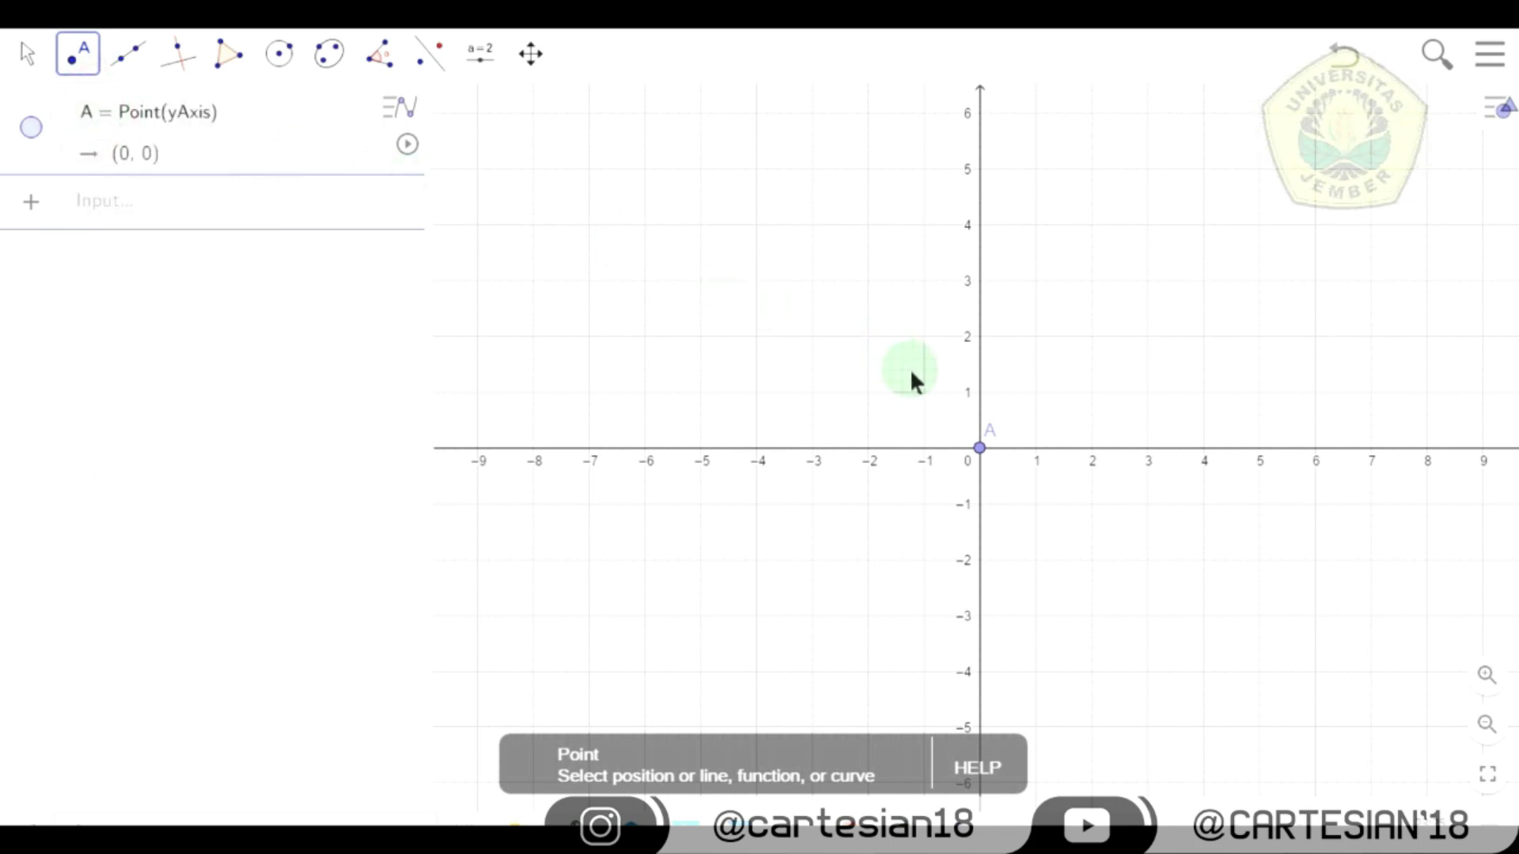
click(980, 225)
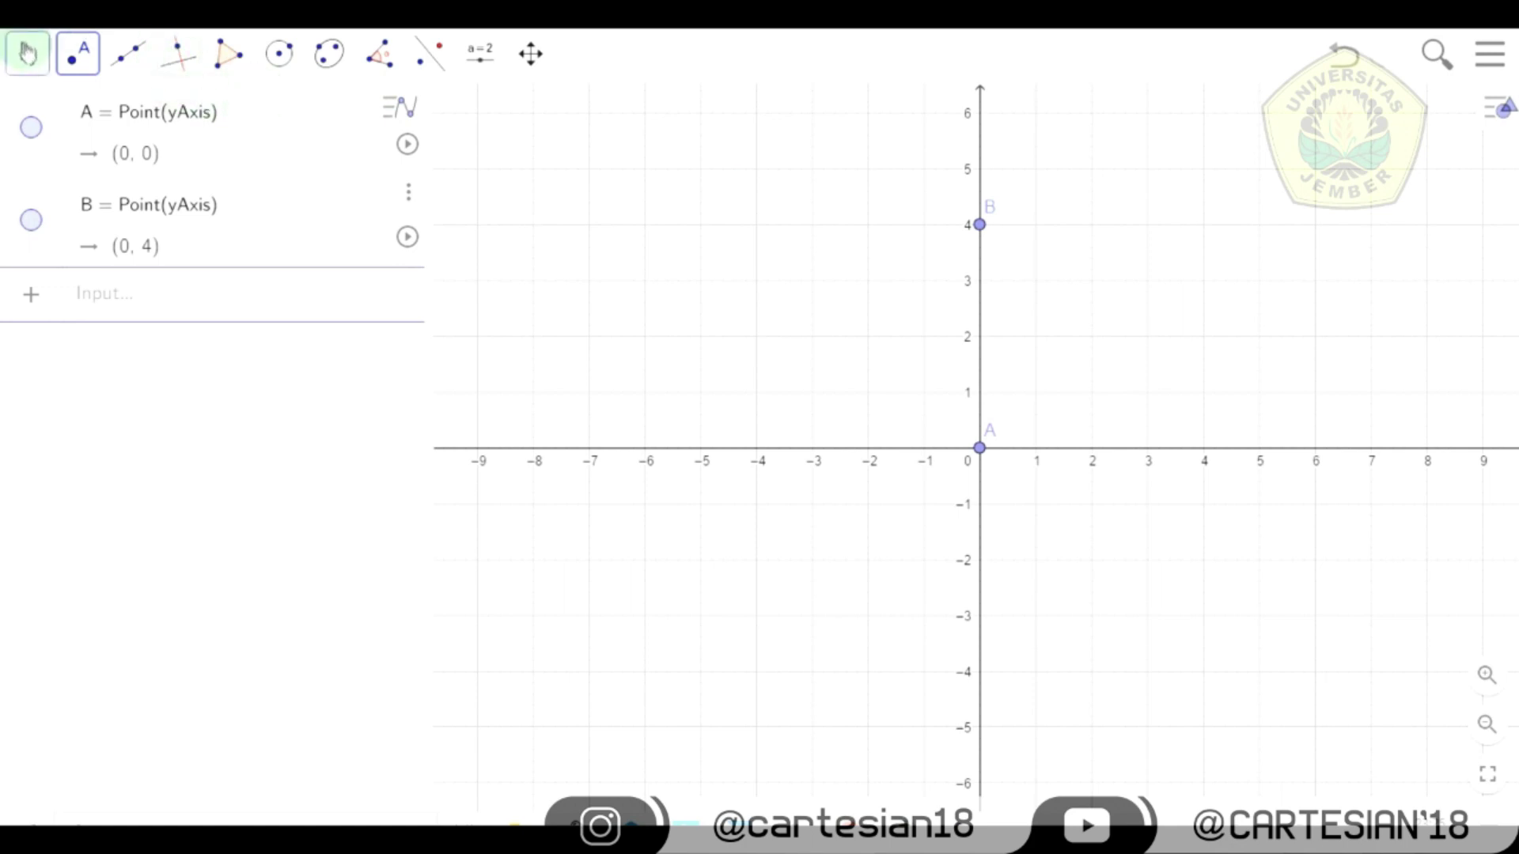
click(27, 52)
click(49, 119)
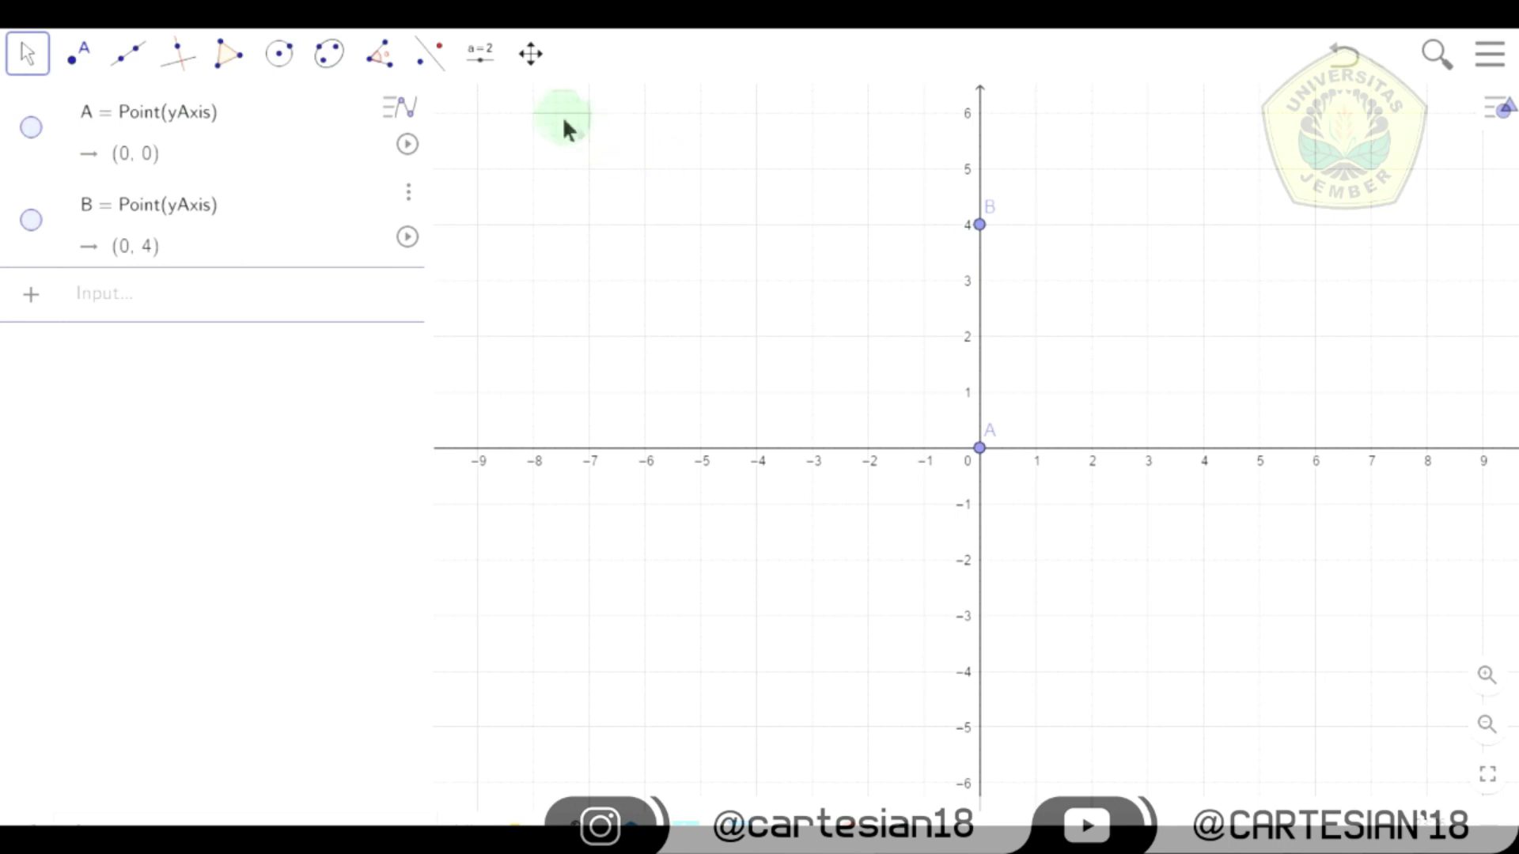
- Add the text "Titik fokus" beside point B, formatted as a bold italic serif LaTeX formula
click(485, 57)
click(491, 130)
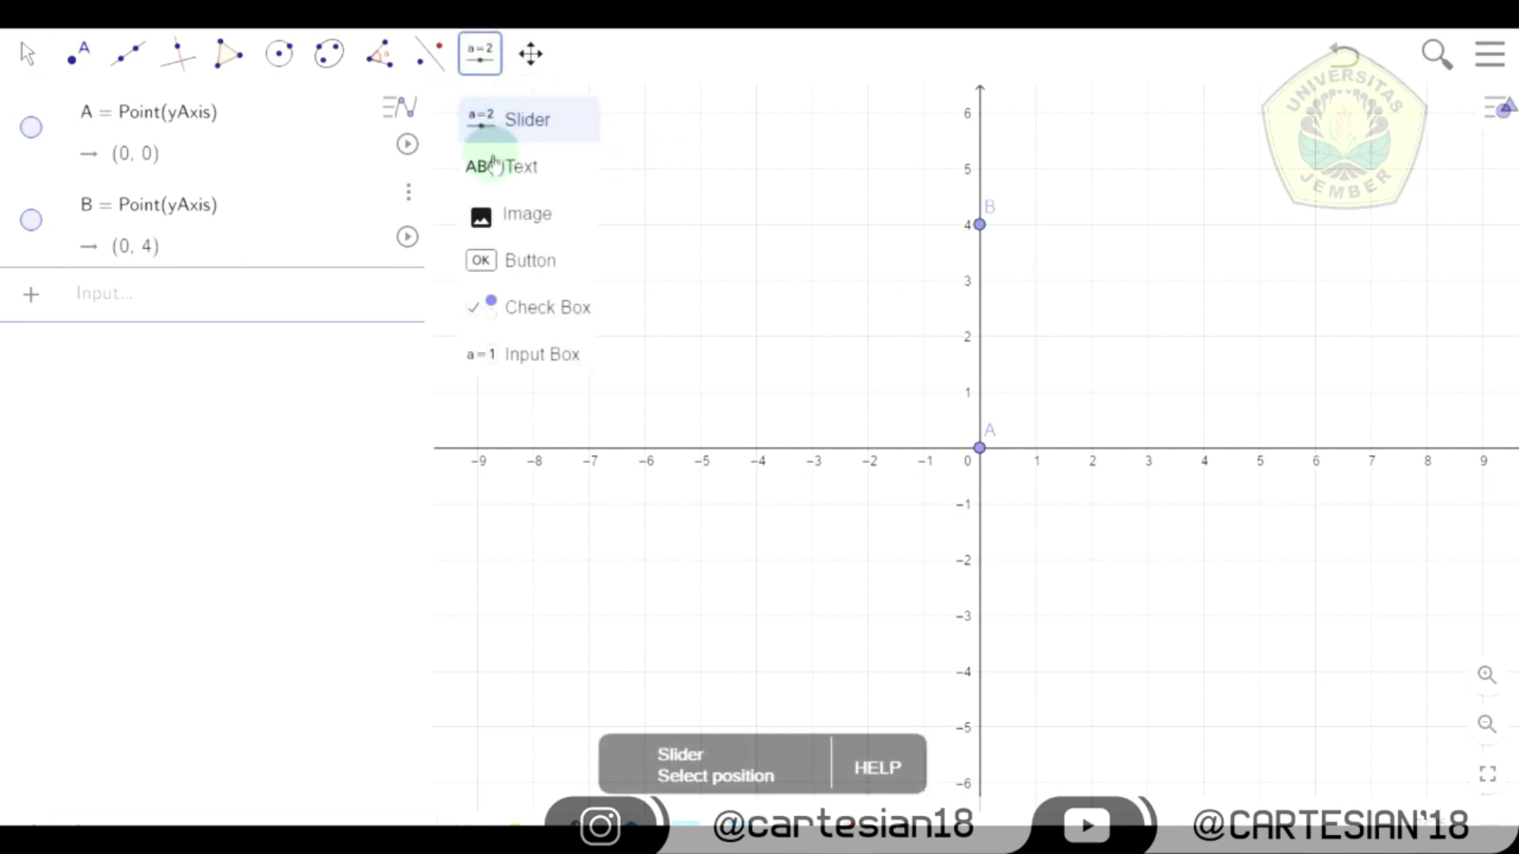
click(493, 164)
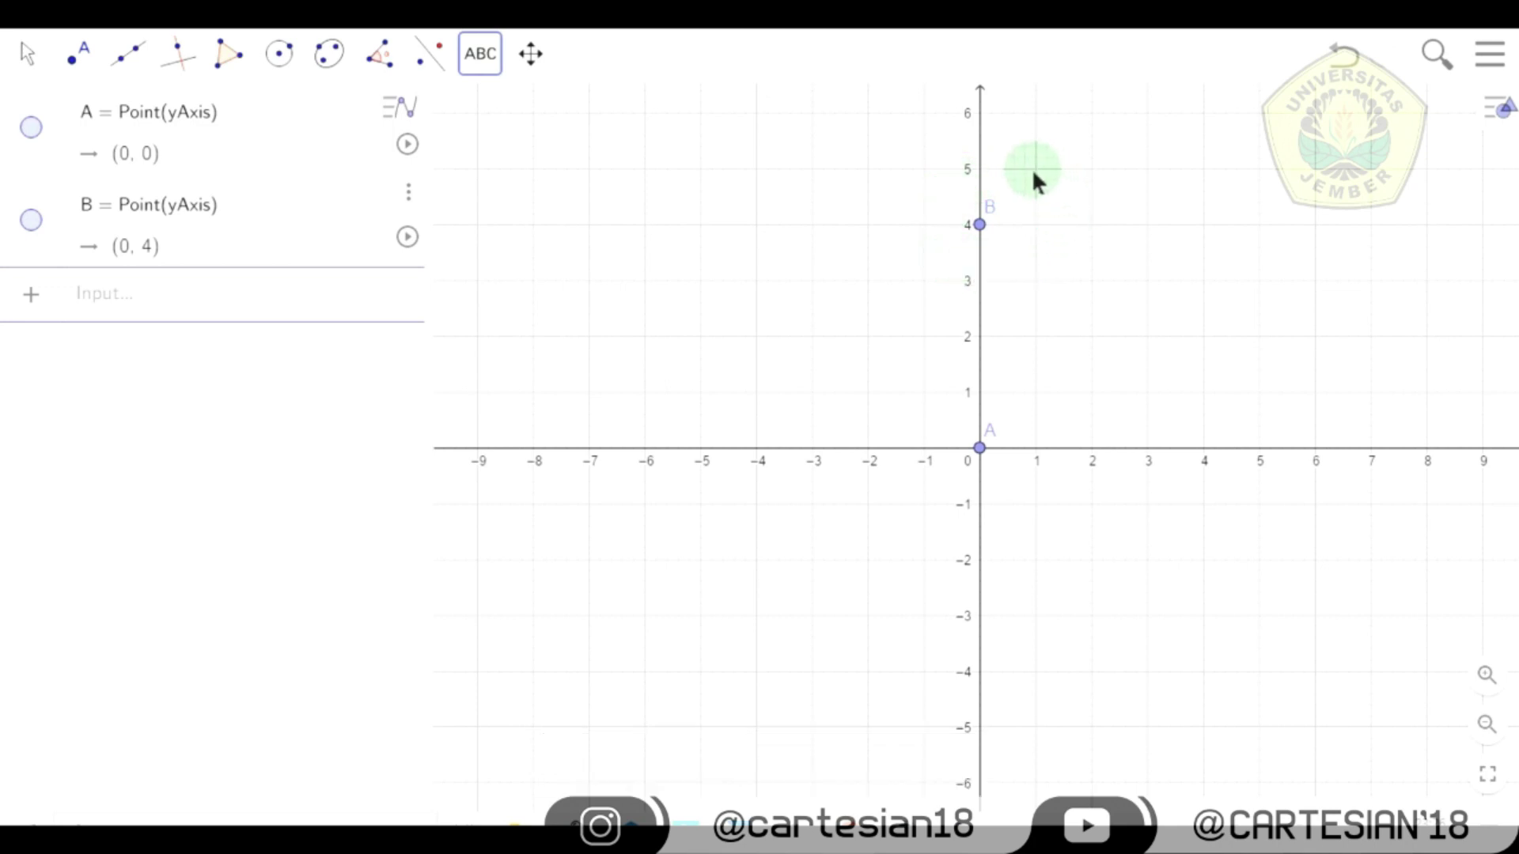
click(998, 226)
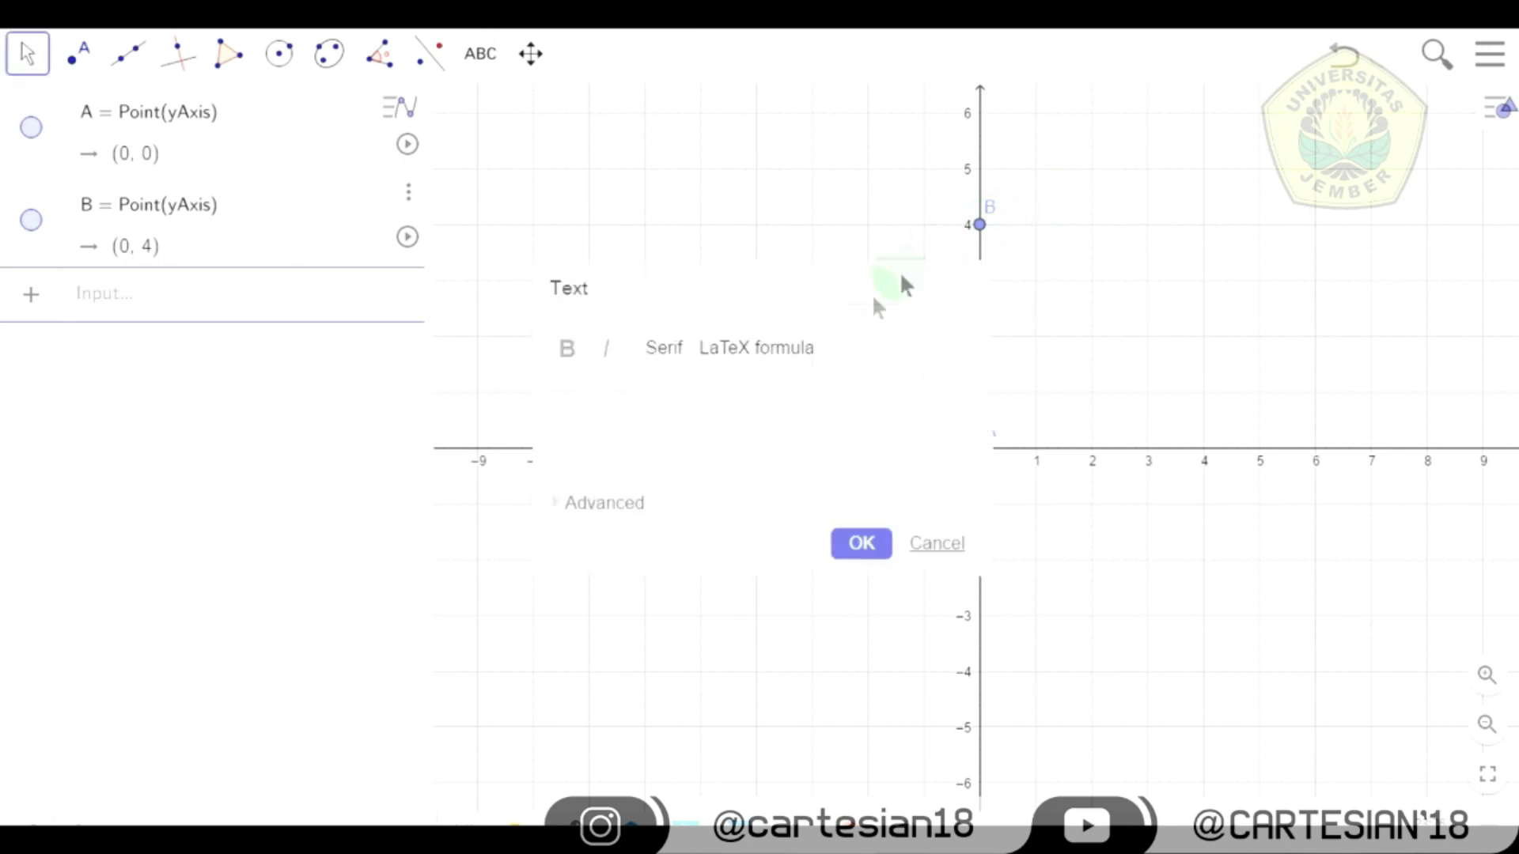
text(Titik fokus)
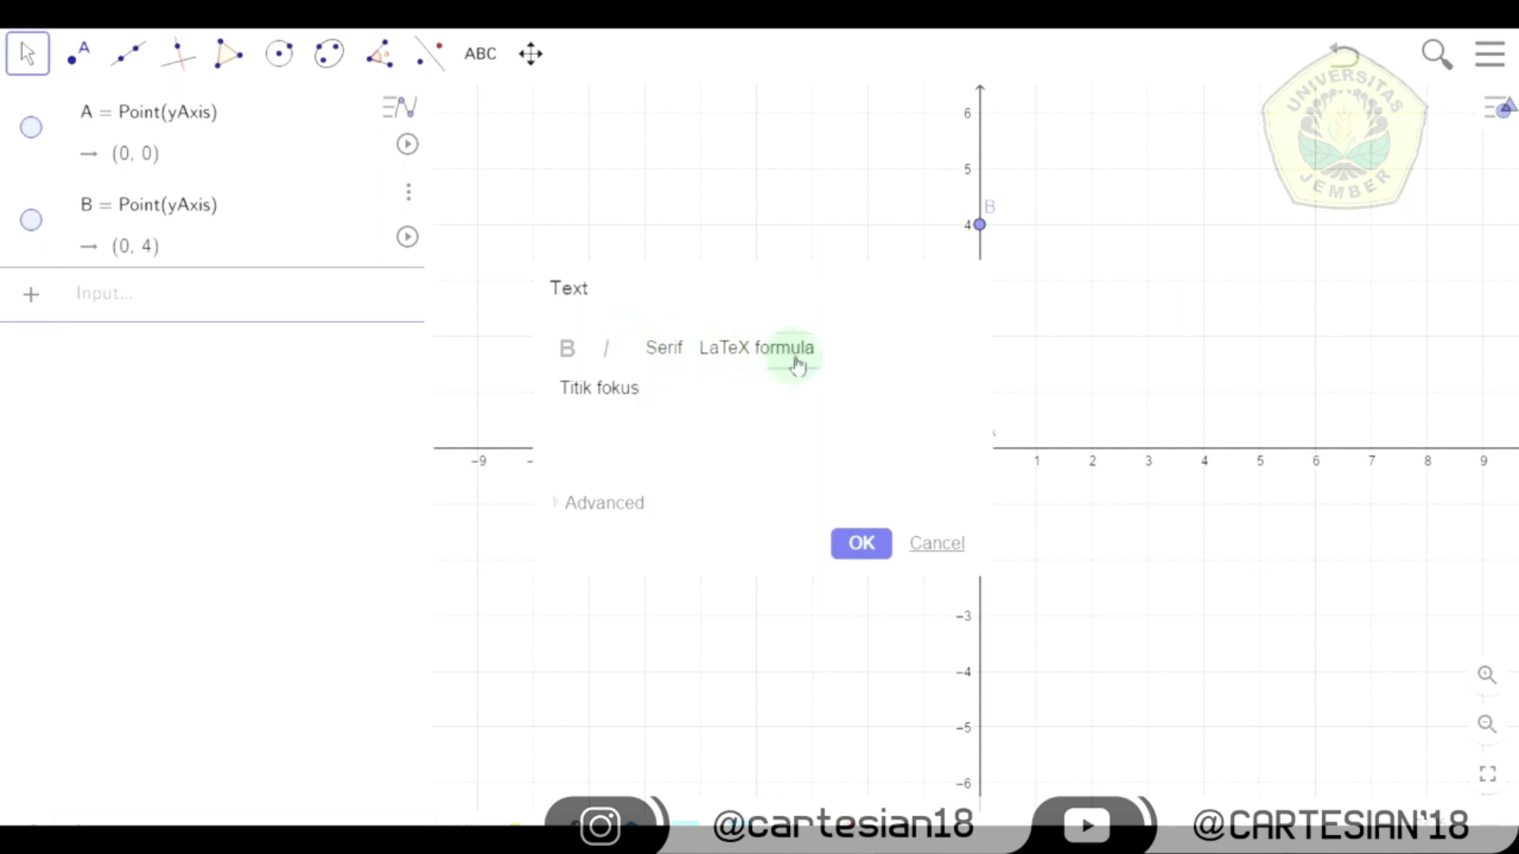
click(656, 350)
click(739, 348)
click(617, 354)
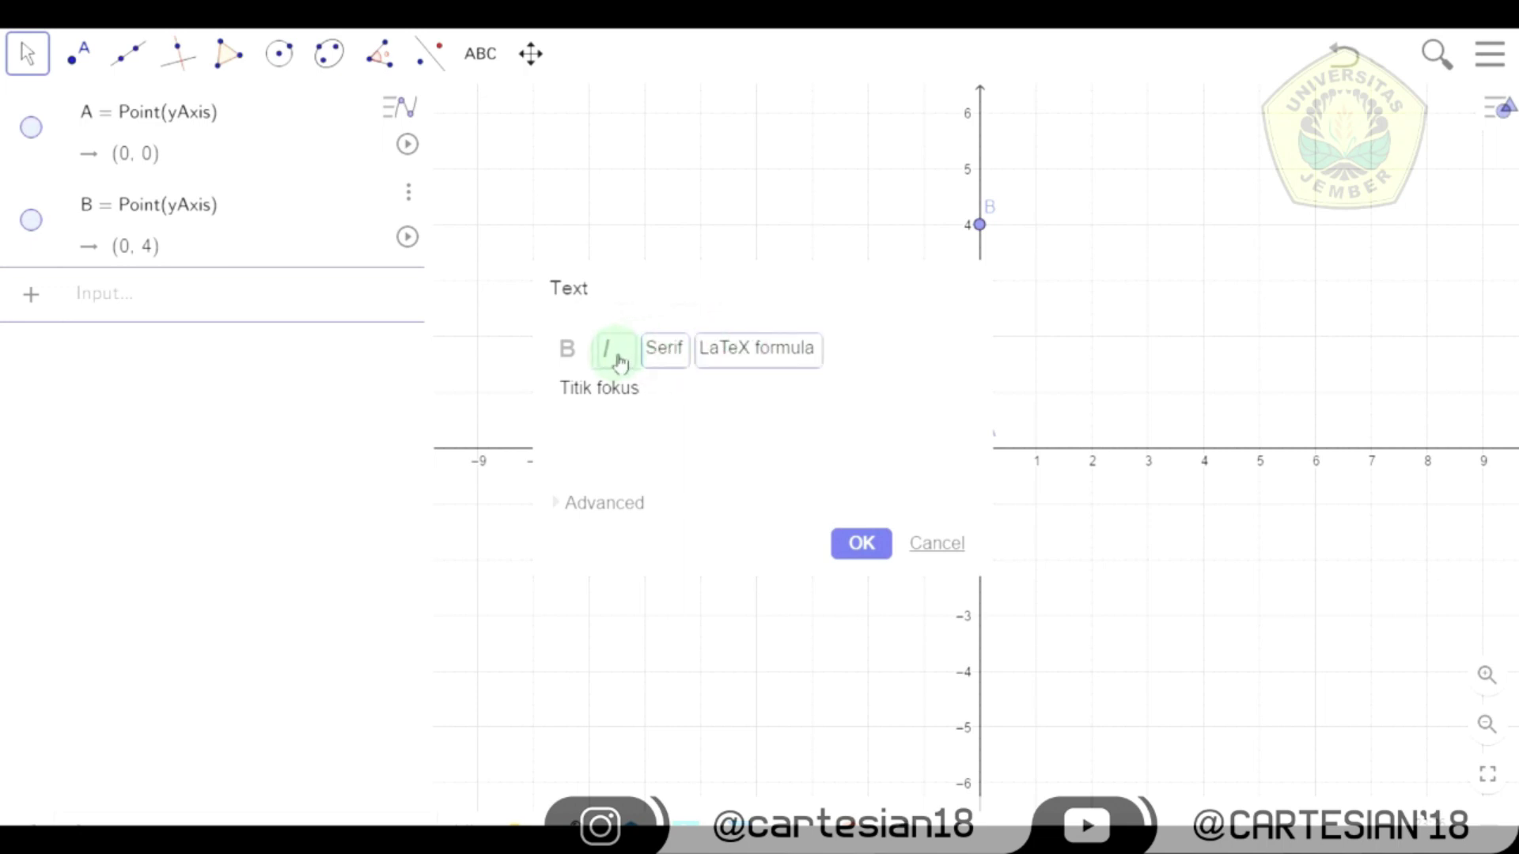
click(574, 346)
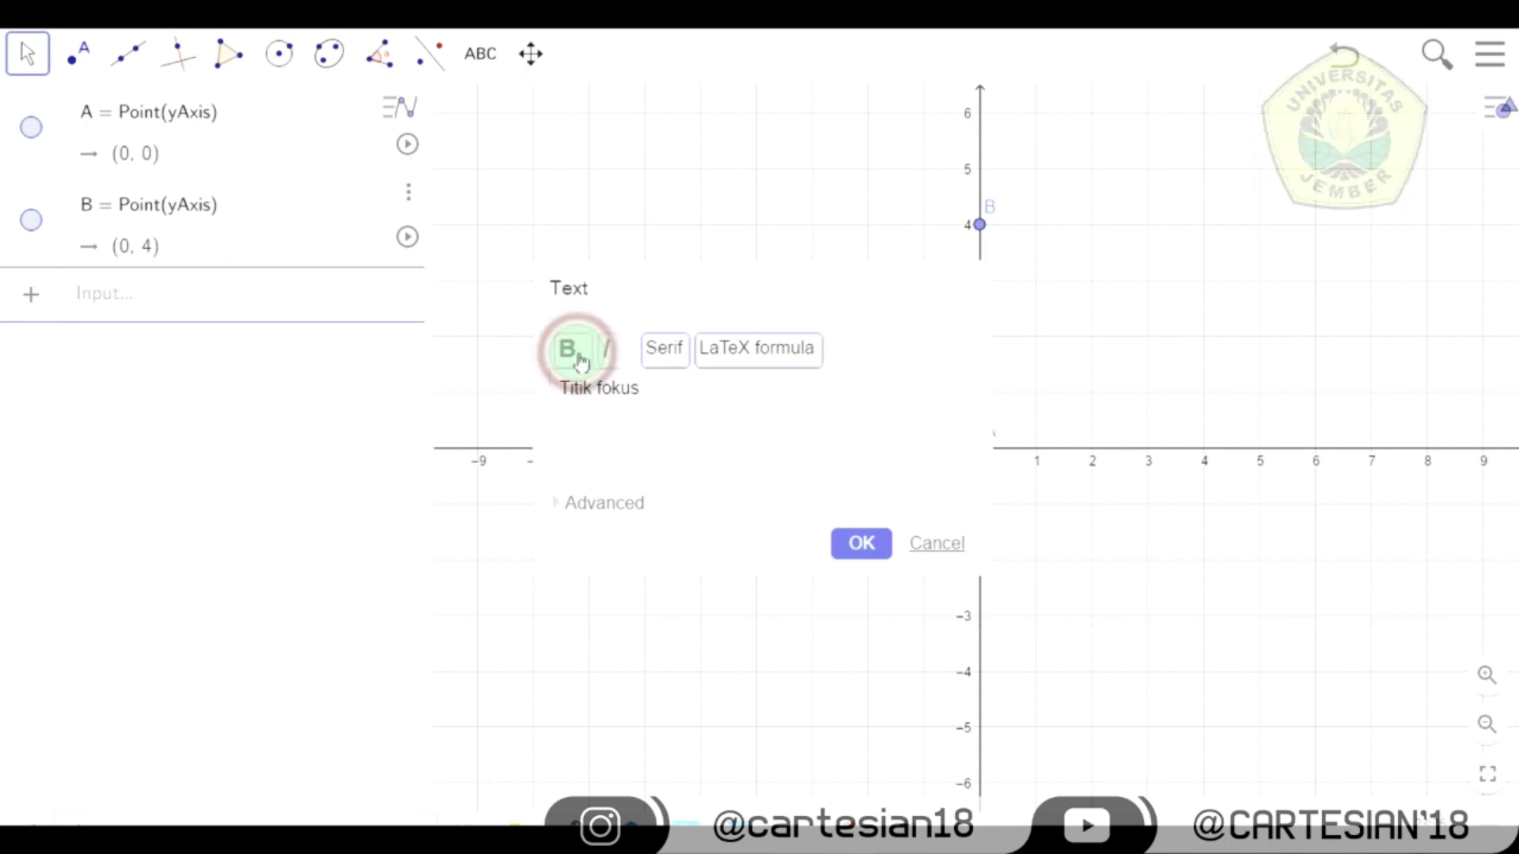
click(858, 545)
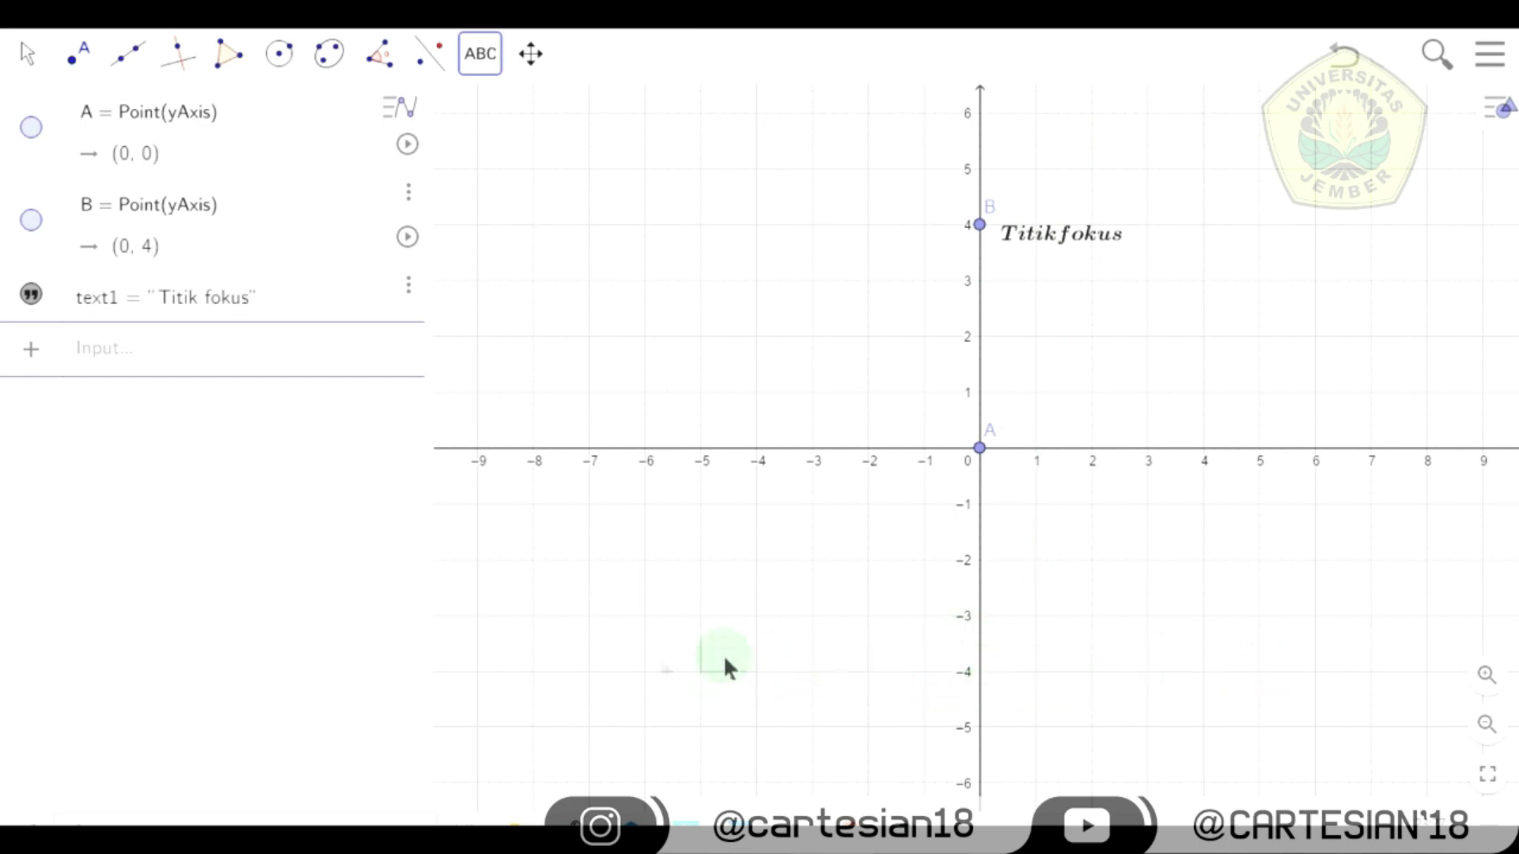
- Place a point on the y-axis at (0, -4)
click(78, 53)
click(99, 119)
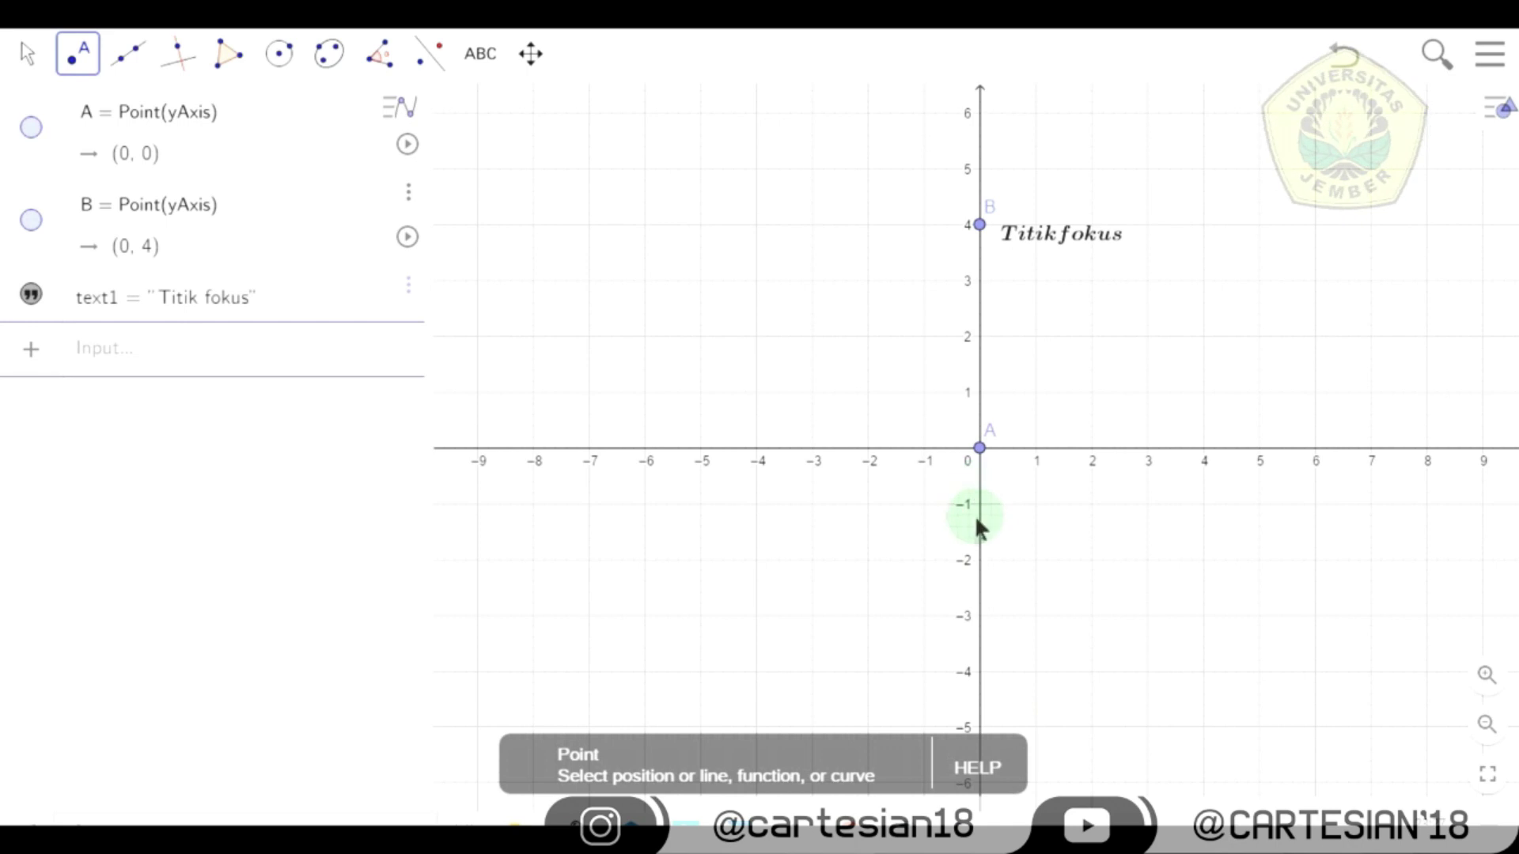
click(979, 671)
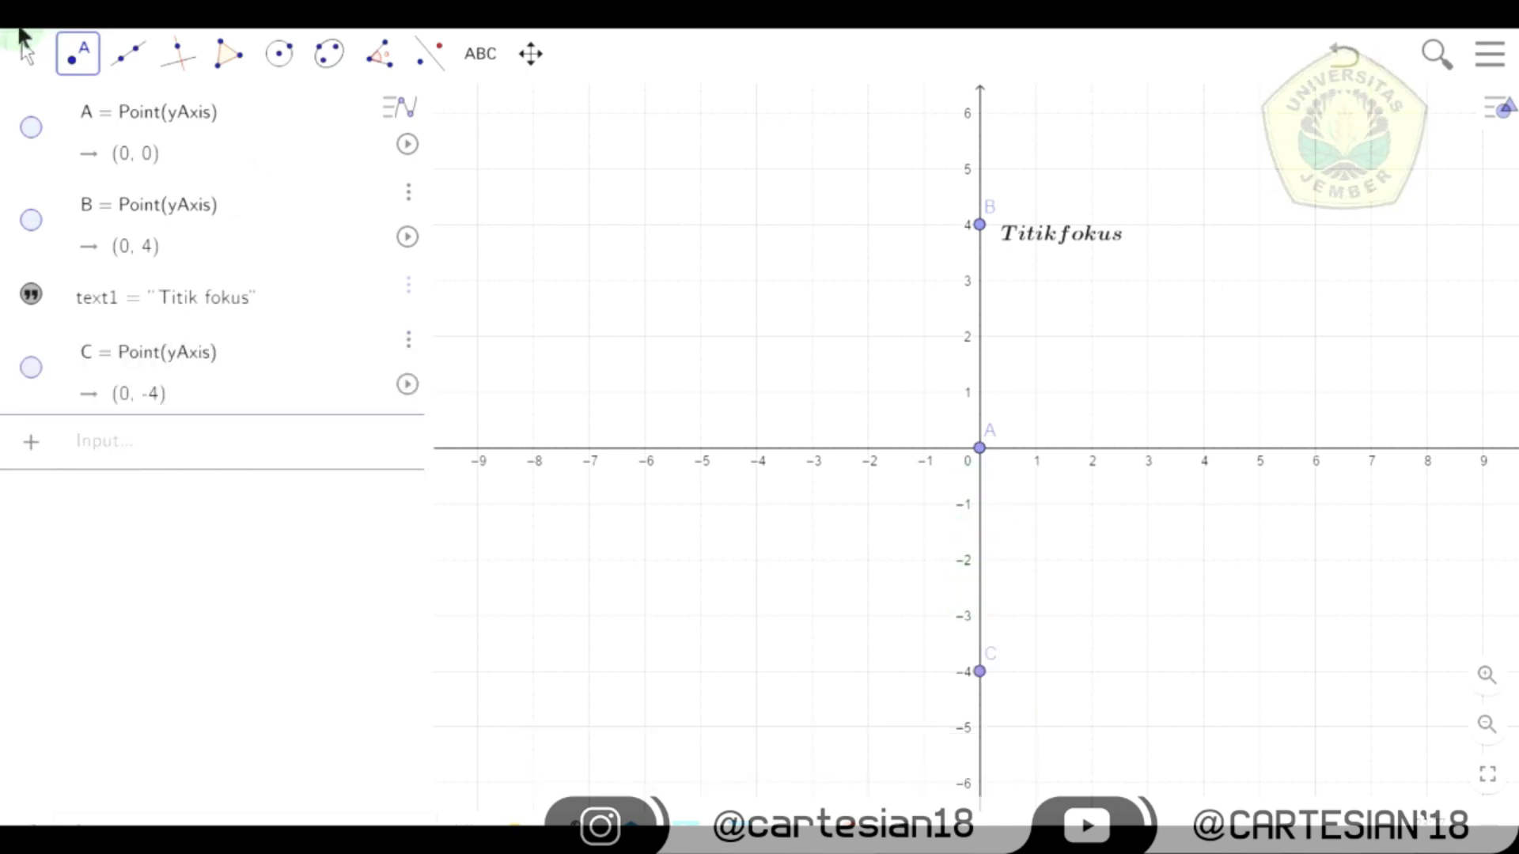
click(32, 53)
click(59, 126)
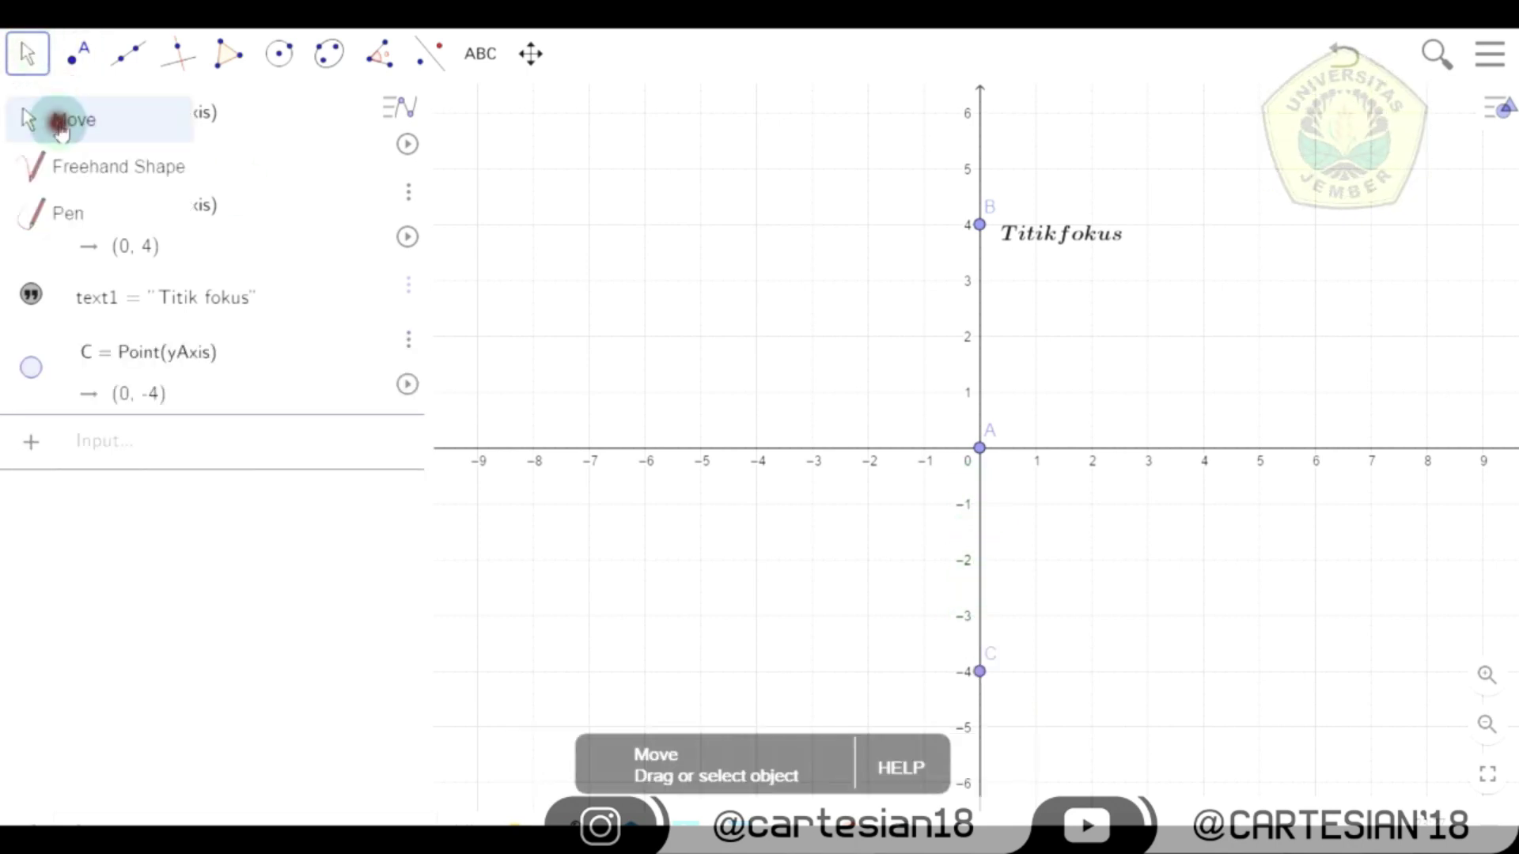
- Draw a horizontal line through point C and a new point at (1, -4)
click(131, 49)
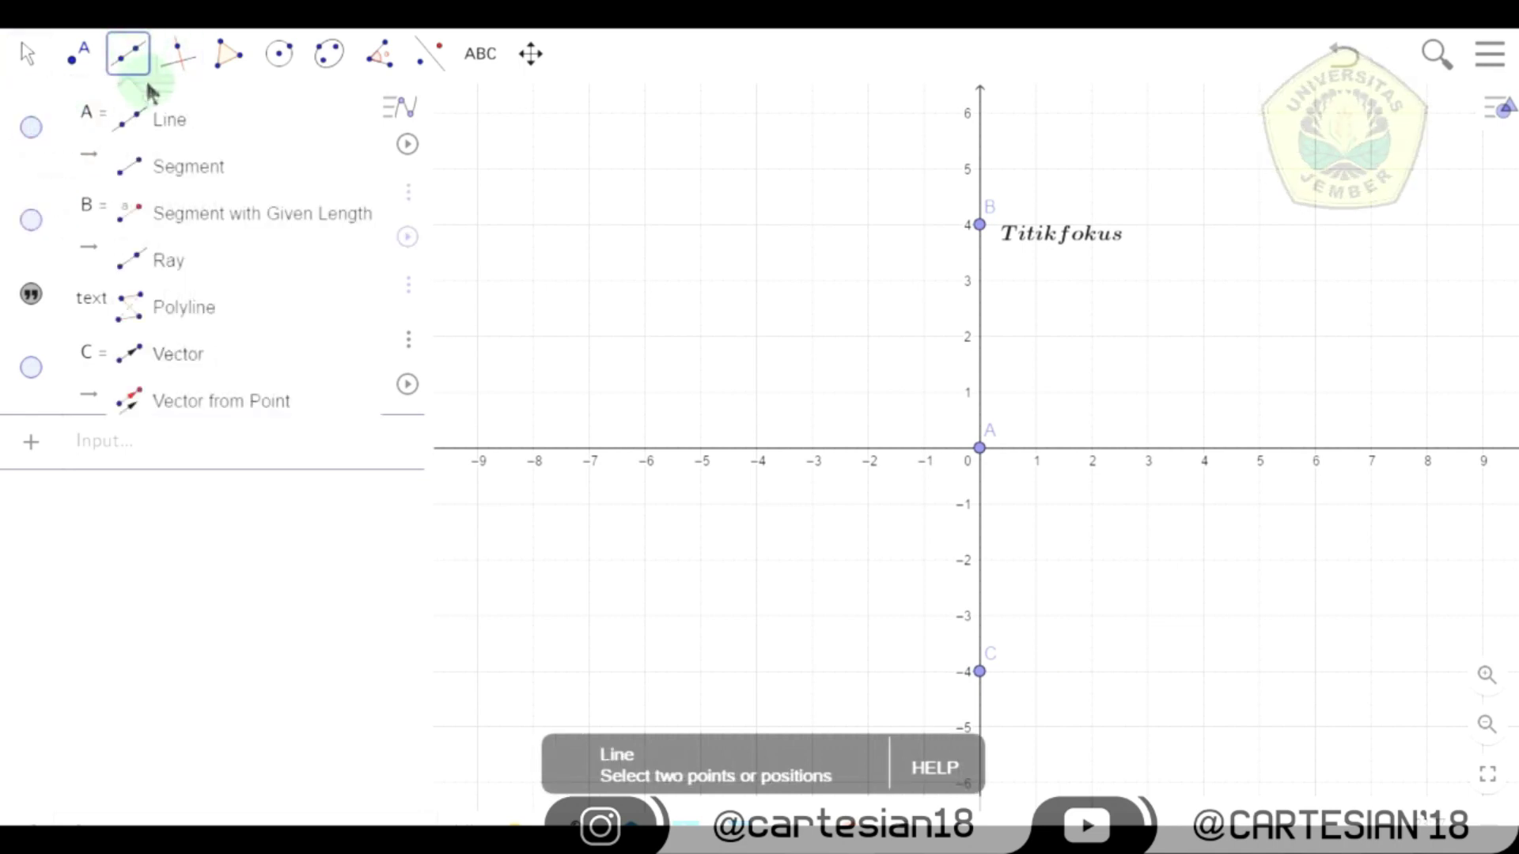
click(151, 117)
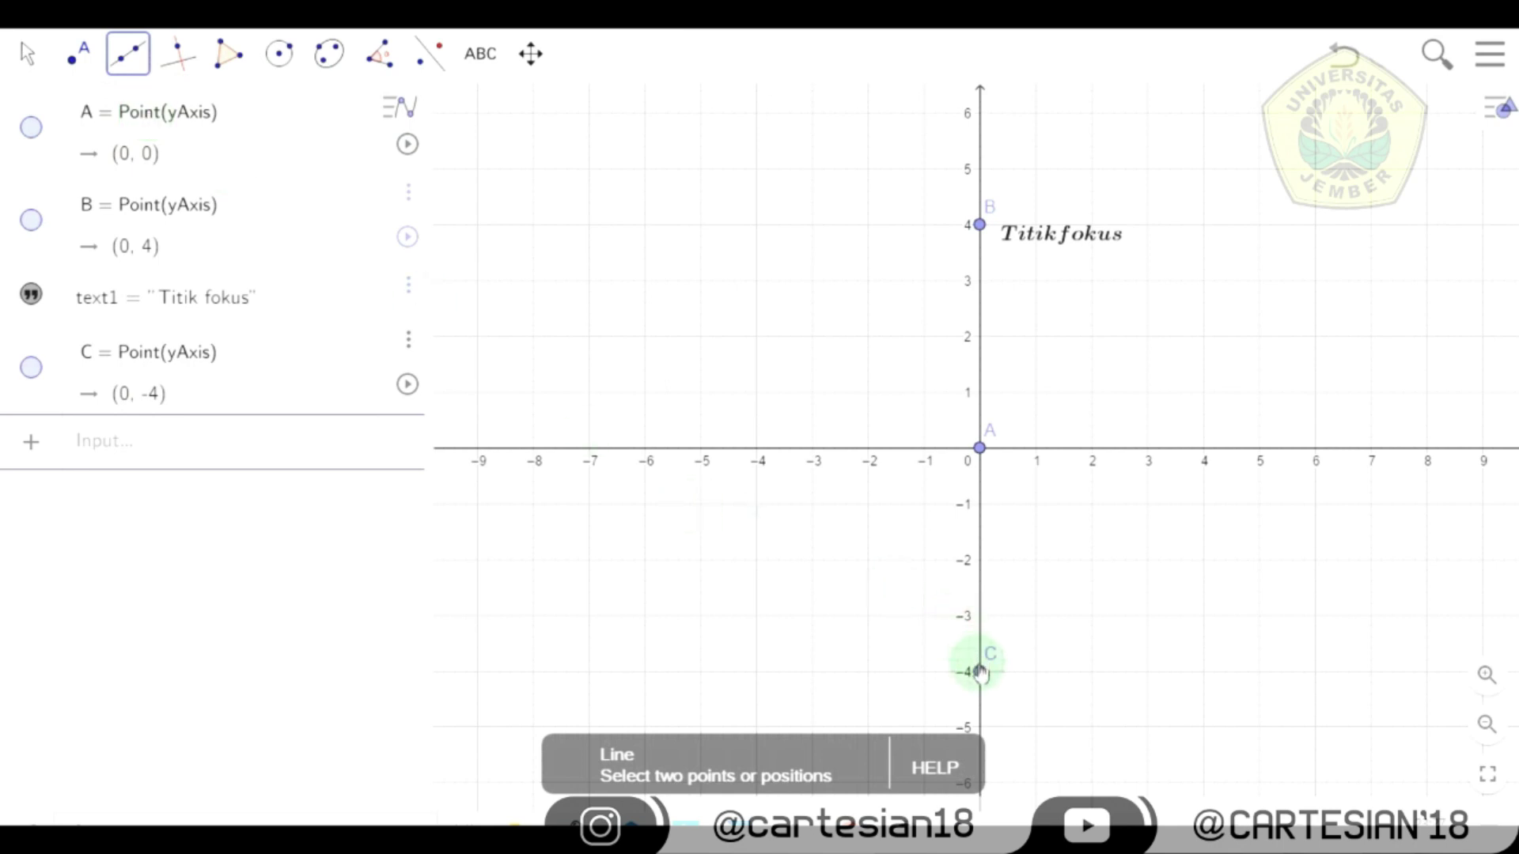
click(979, 672)
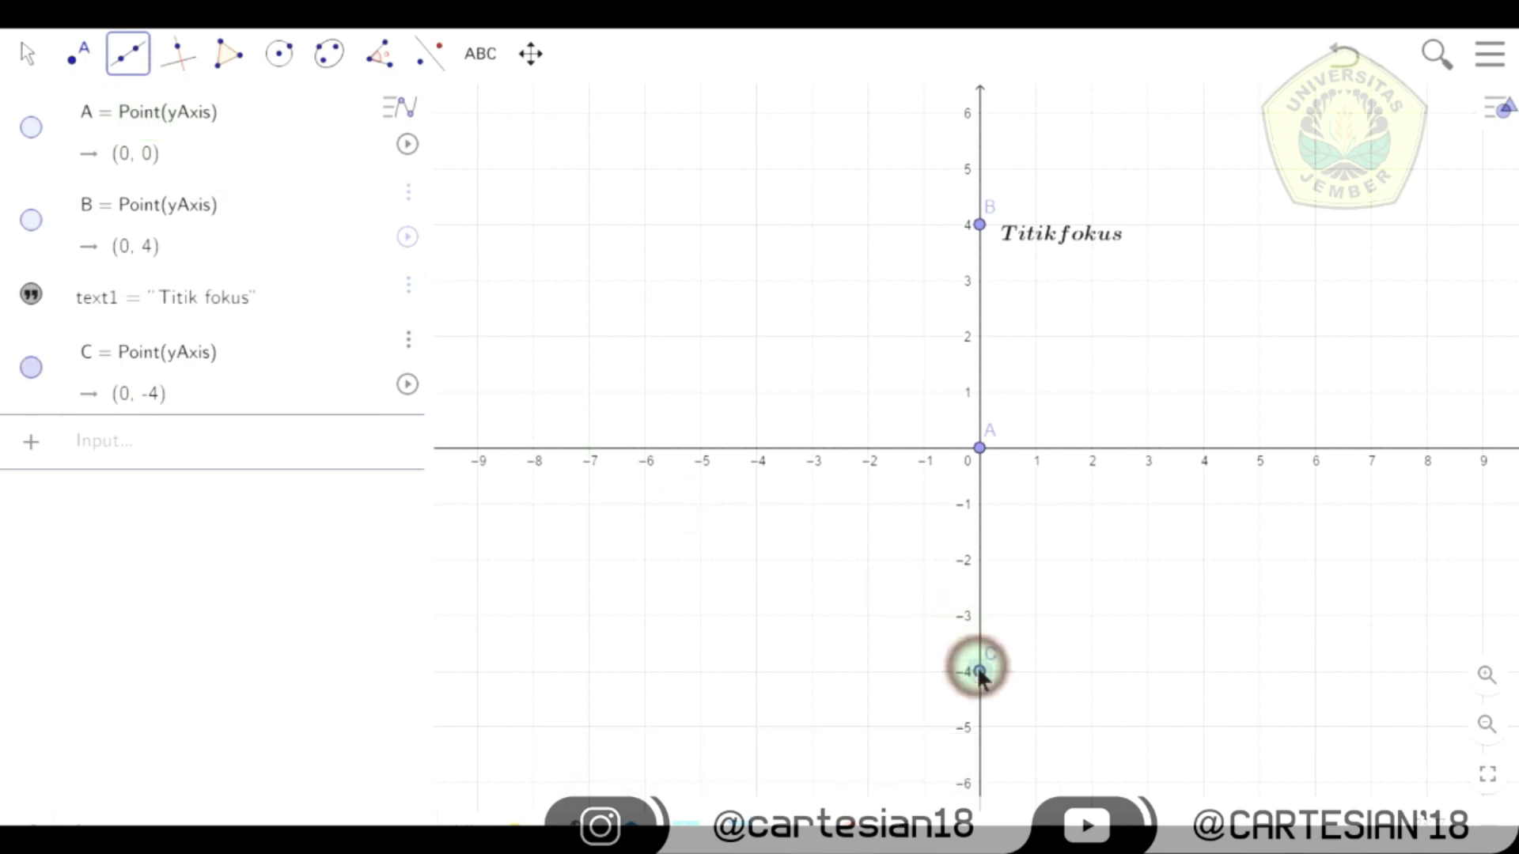
click(1036, 672)
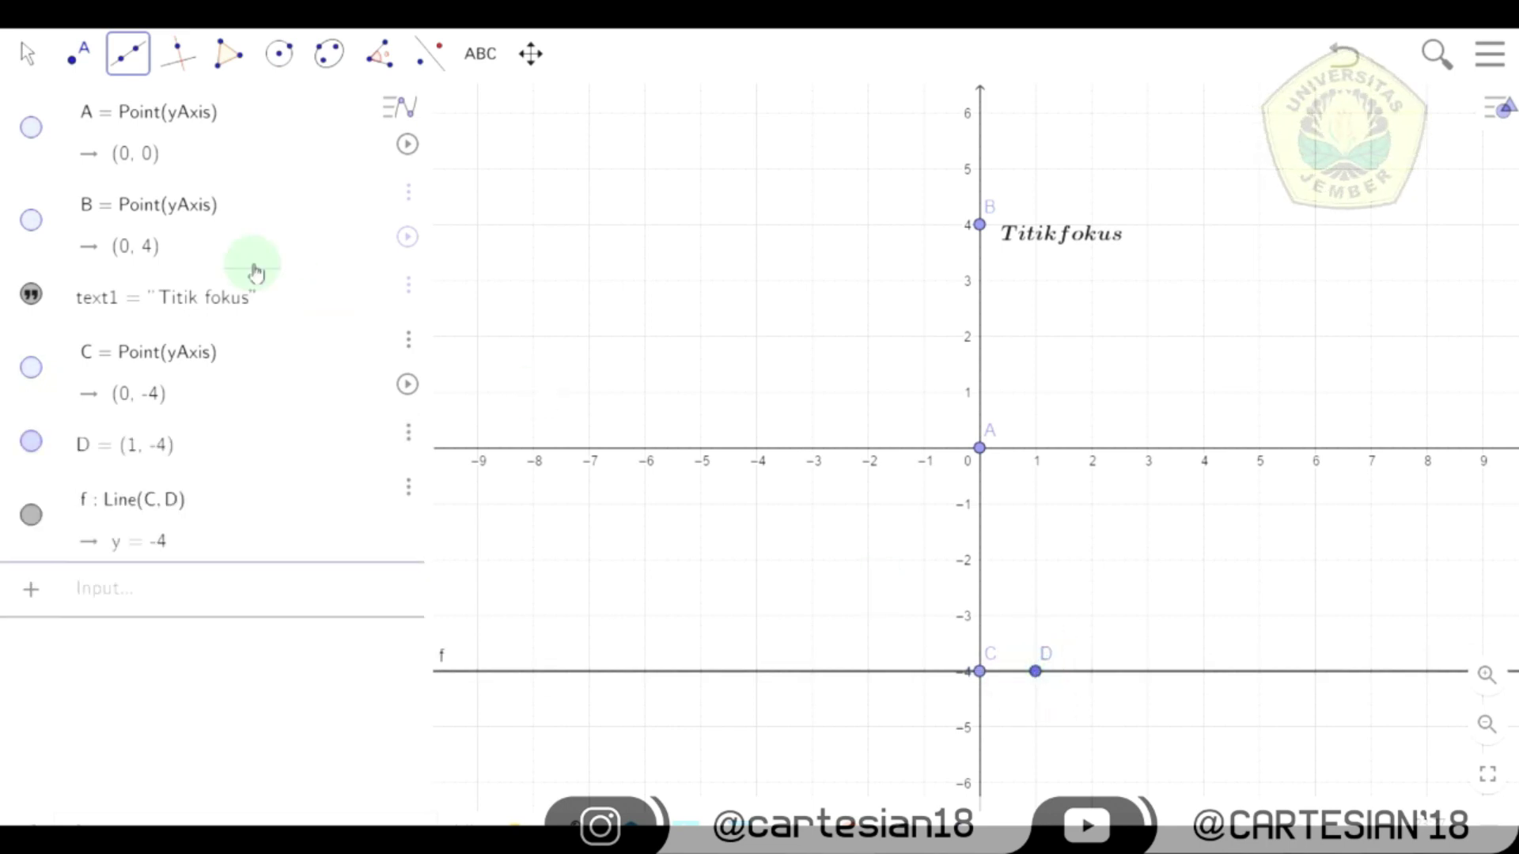
click(27, 59)
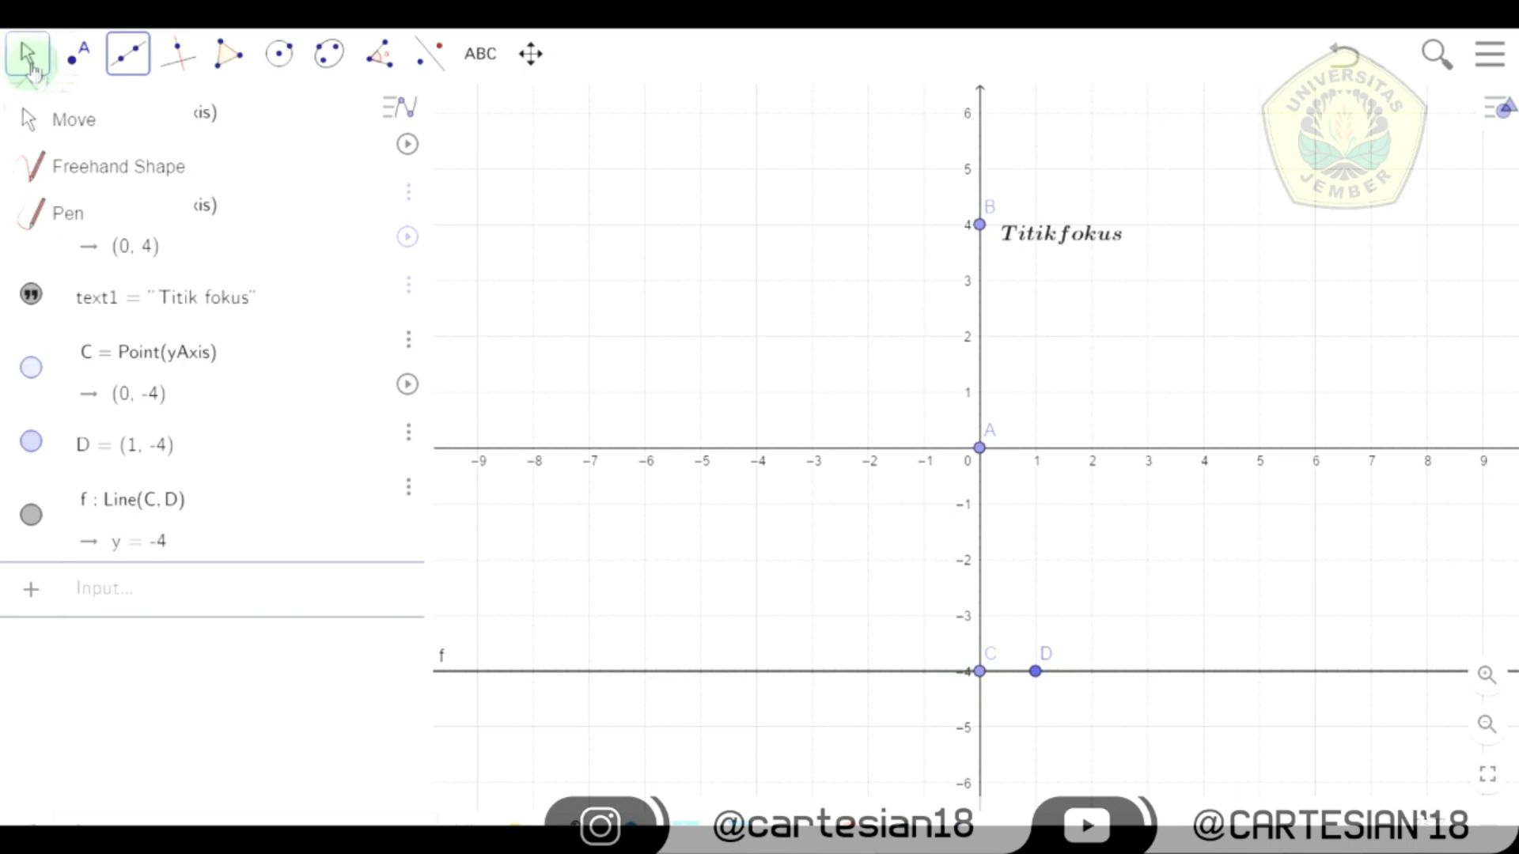
click(36, 118)
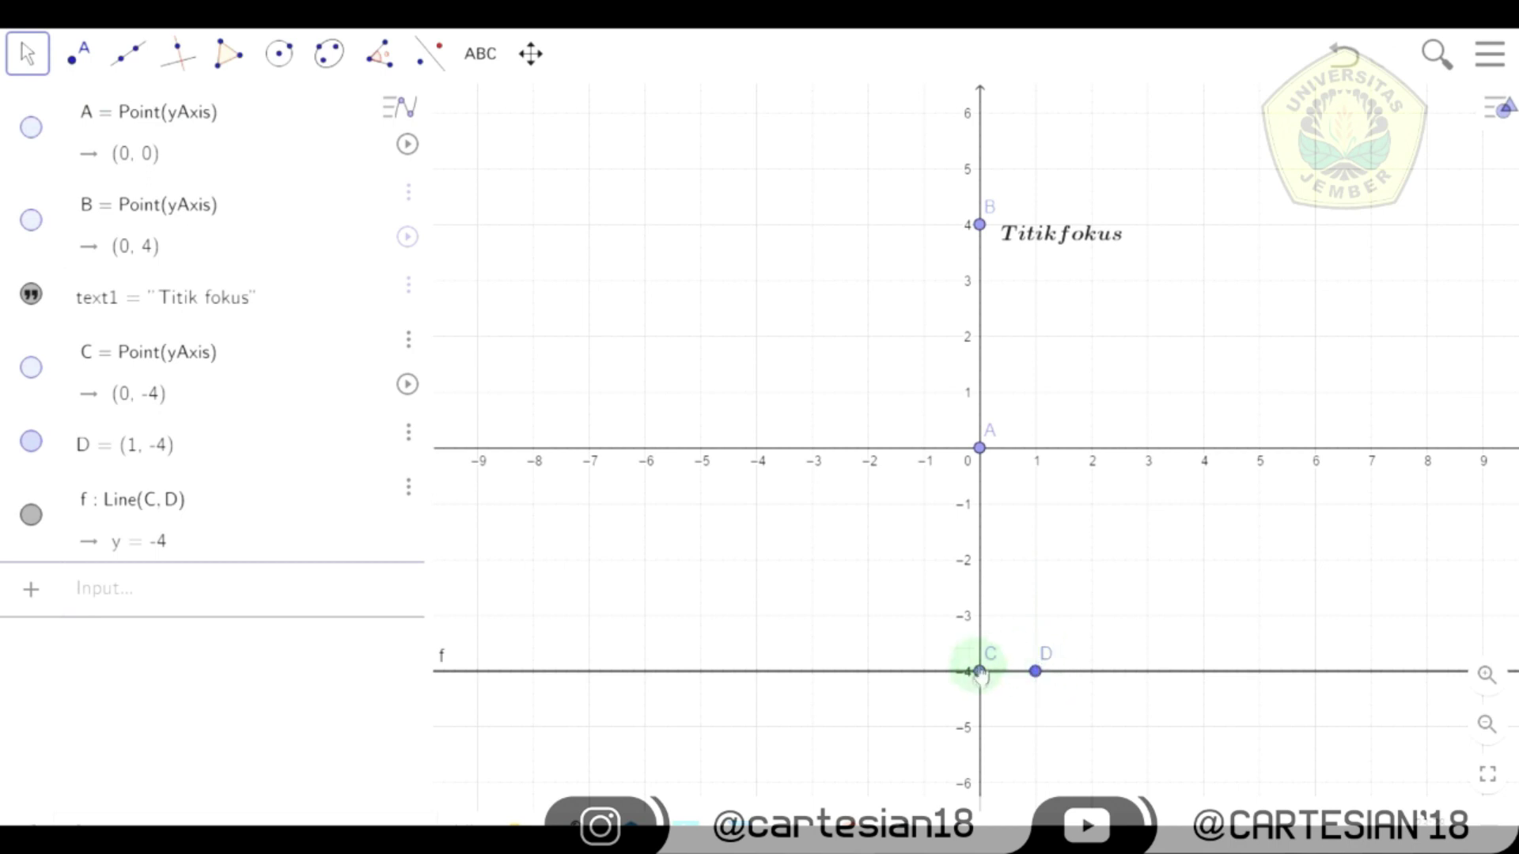
- Hide points C and D on the horizontal line
right_click(1035, 671)
click(1048, 655)
right_click(980, 671)
click(993, 627)
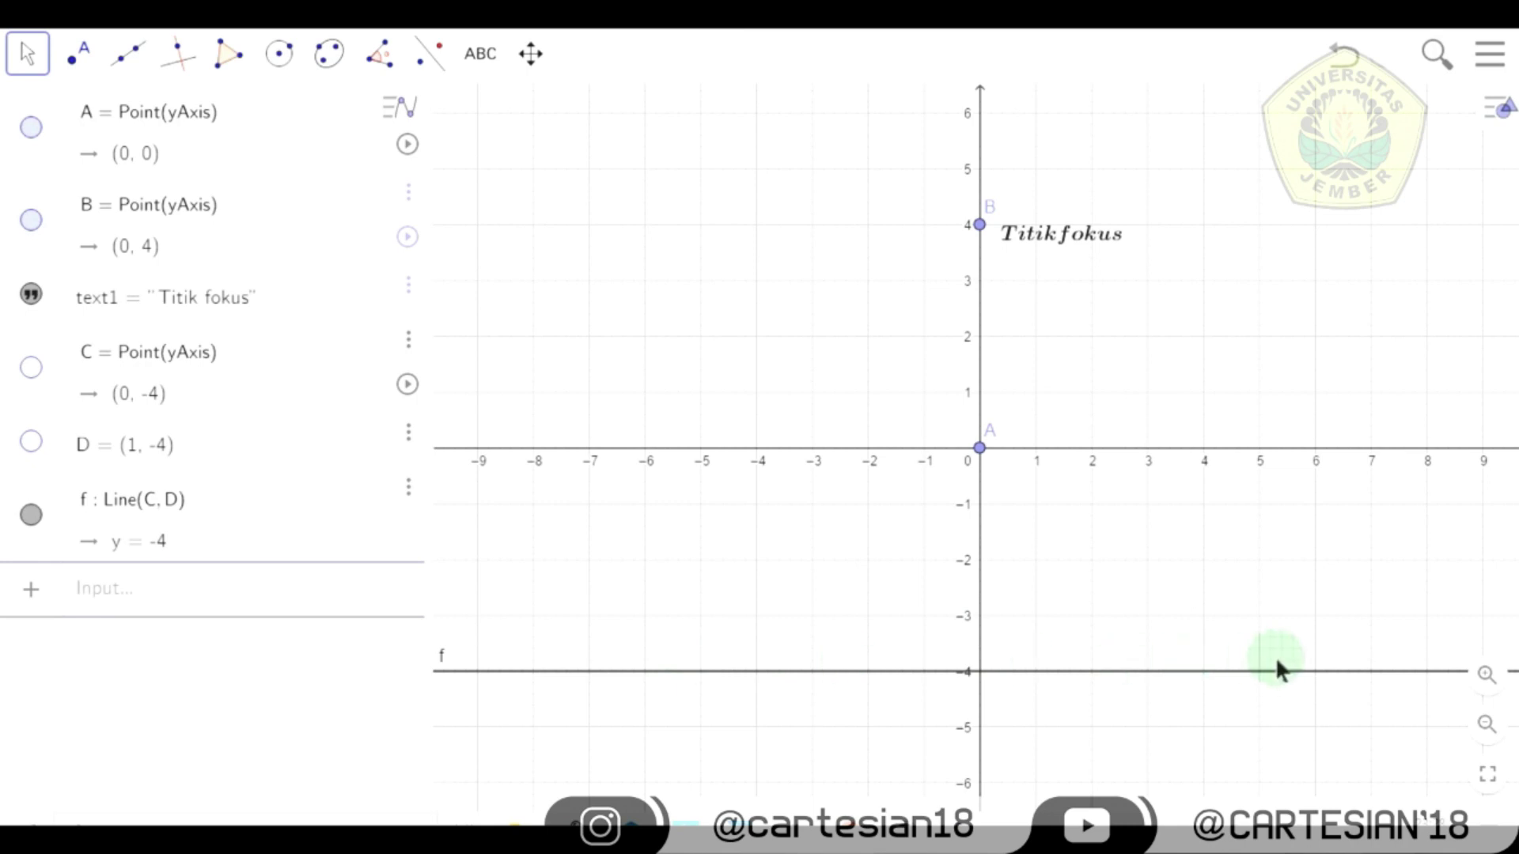
- Place a point on the horizontal line f at (4, -4)
click(78, 53)
click(110, 119)
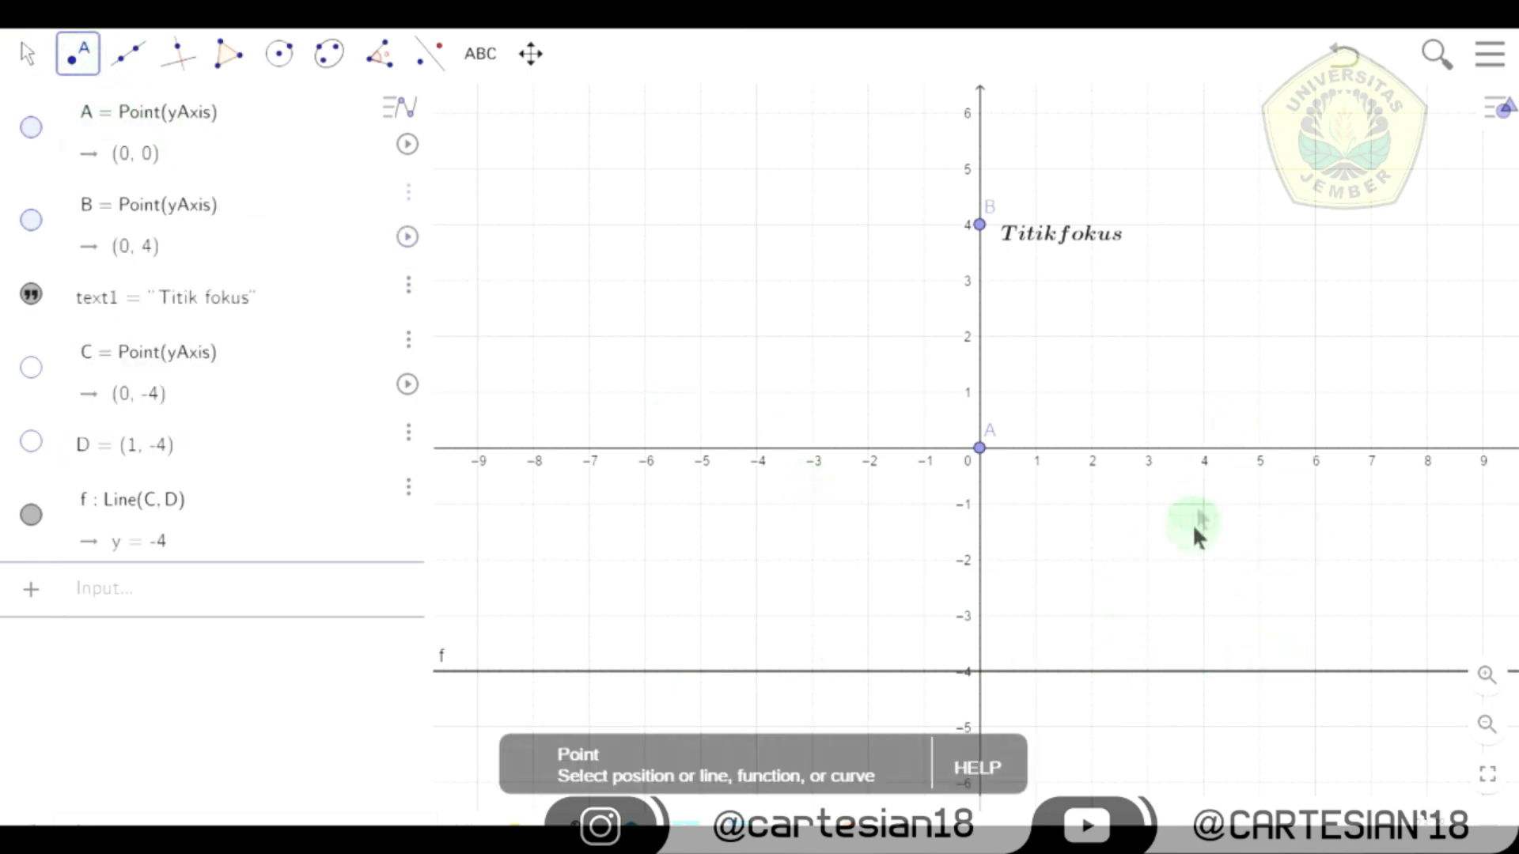
click(1202, 671)
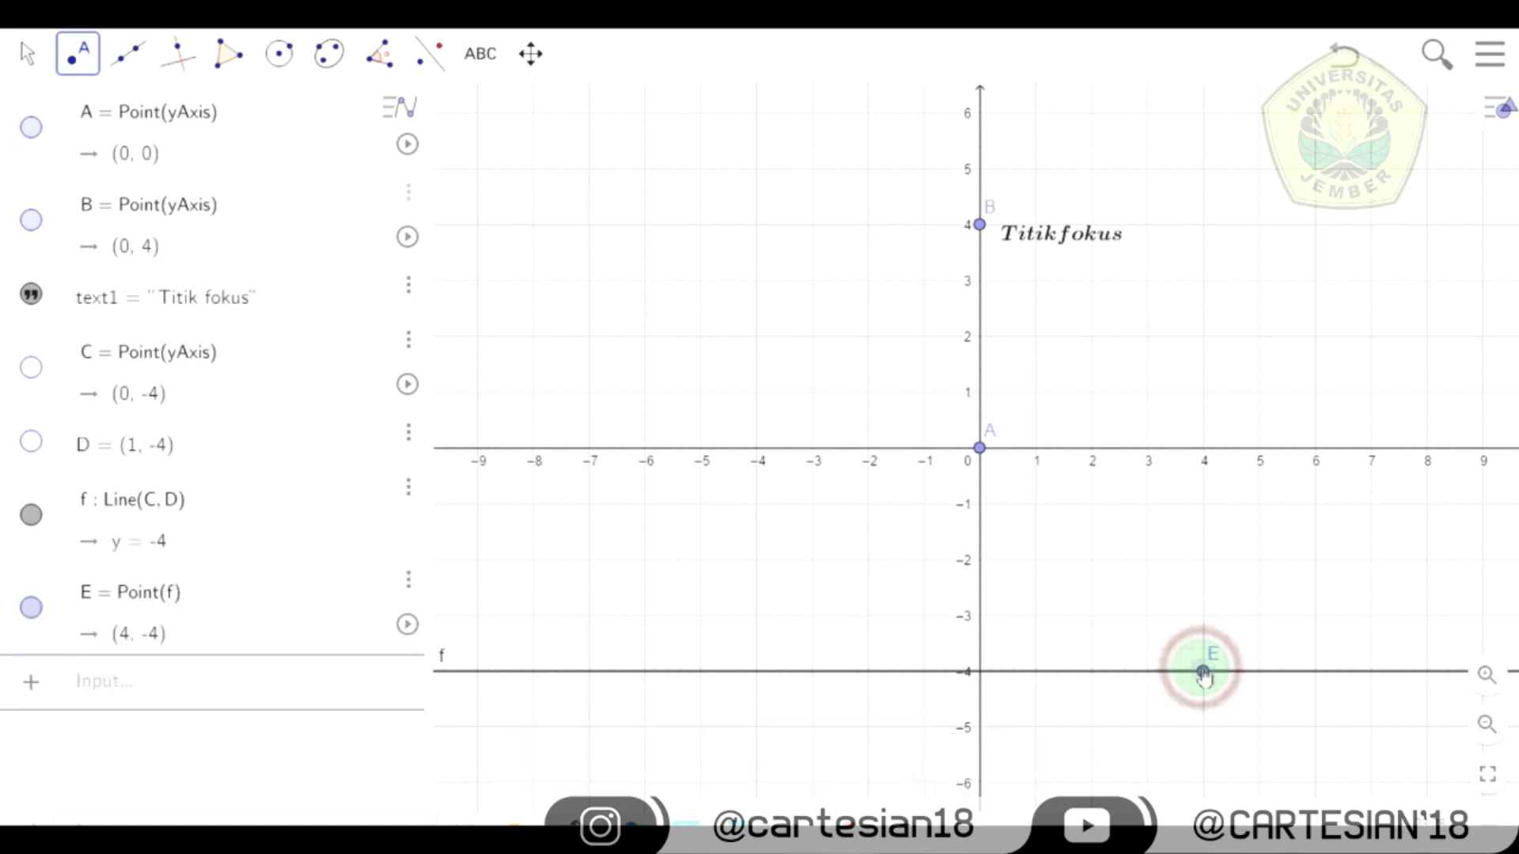
click(24, 51)
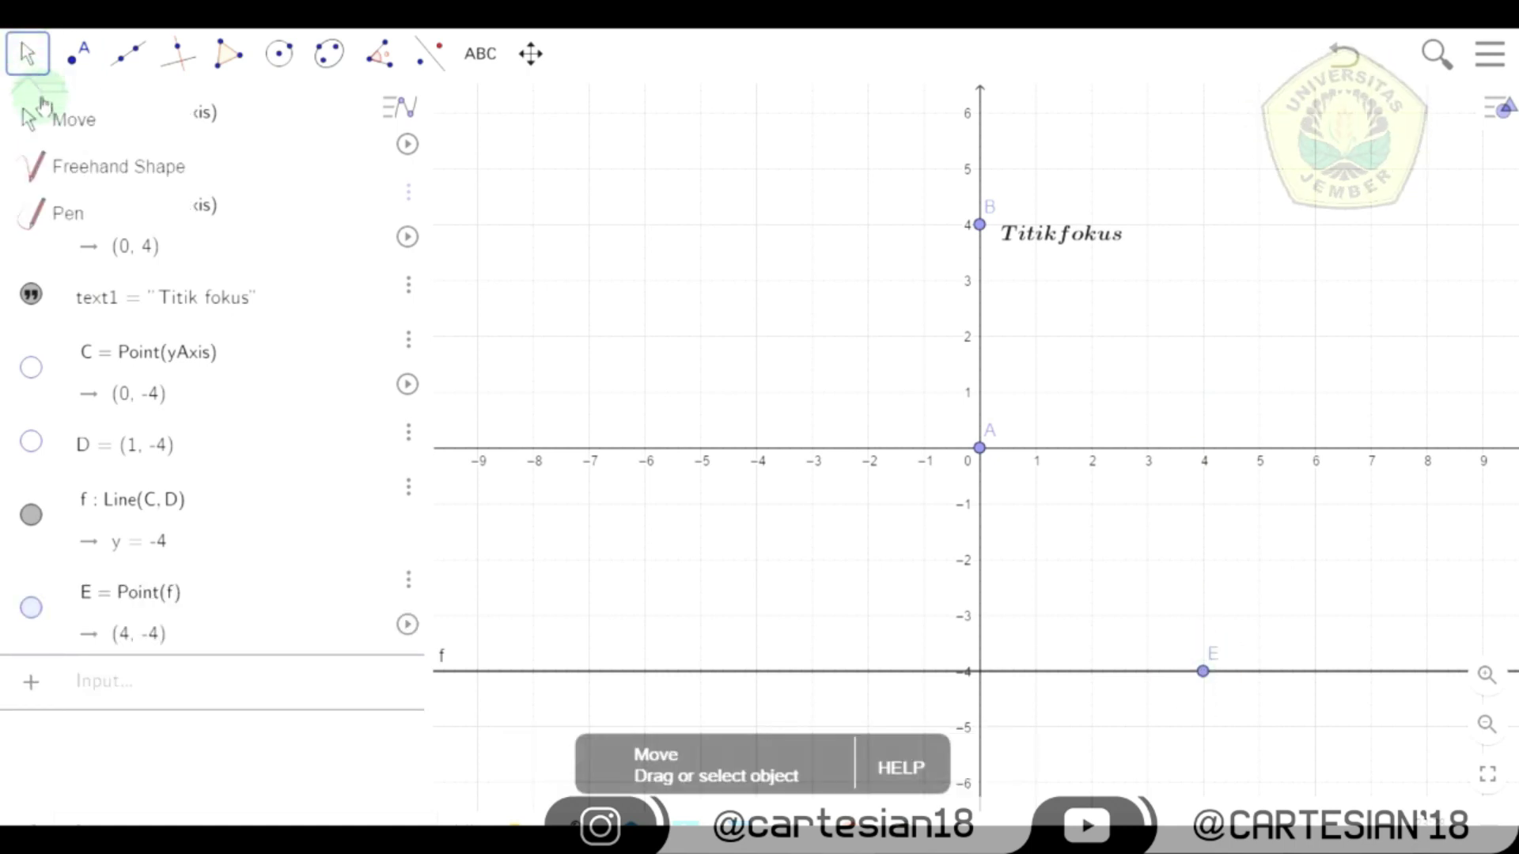
click(48, 119)
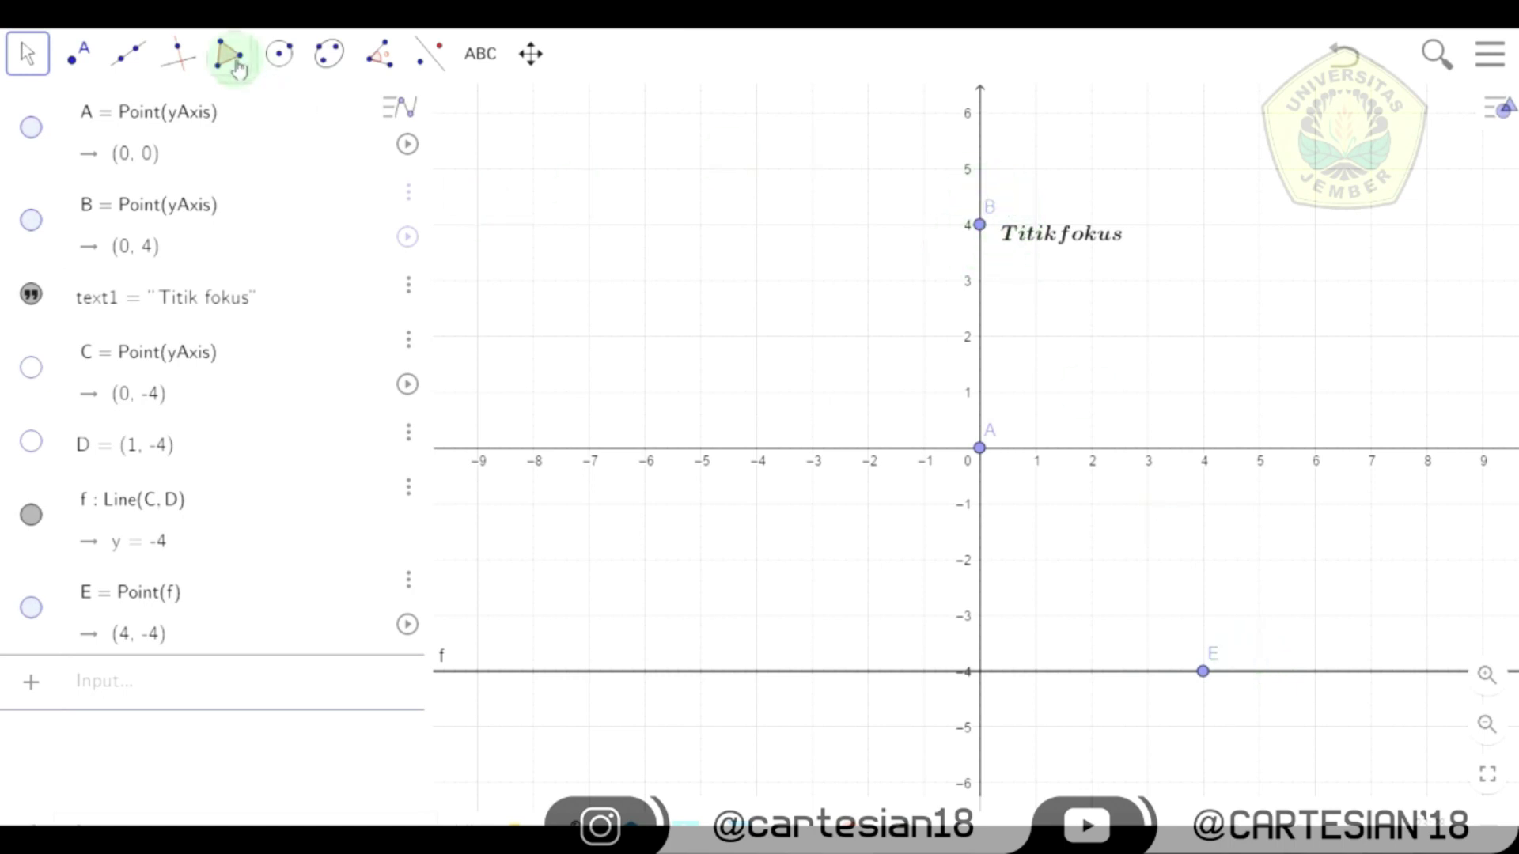
- Draw a segment from focus point B to point E on the horizontal line
click(123, 56)
click(156, 163)
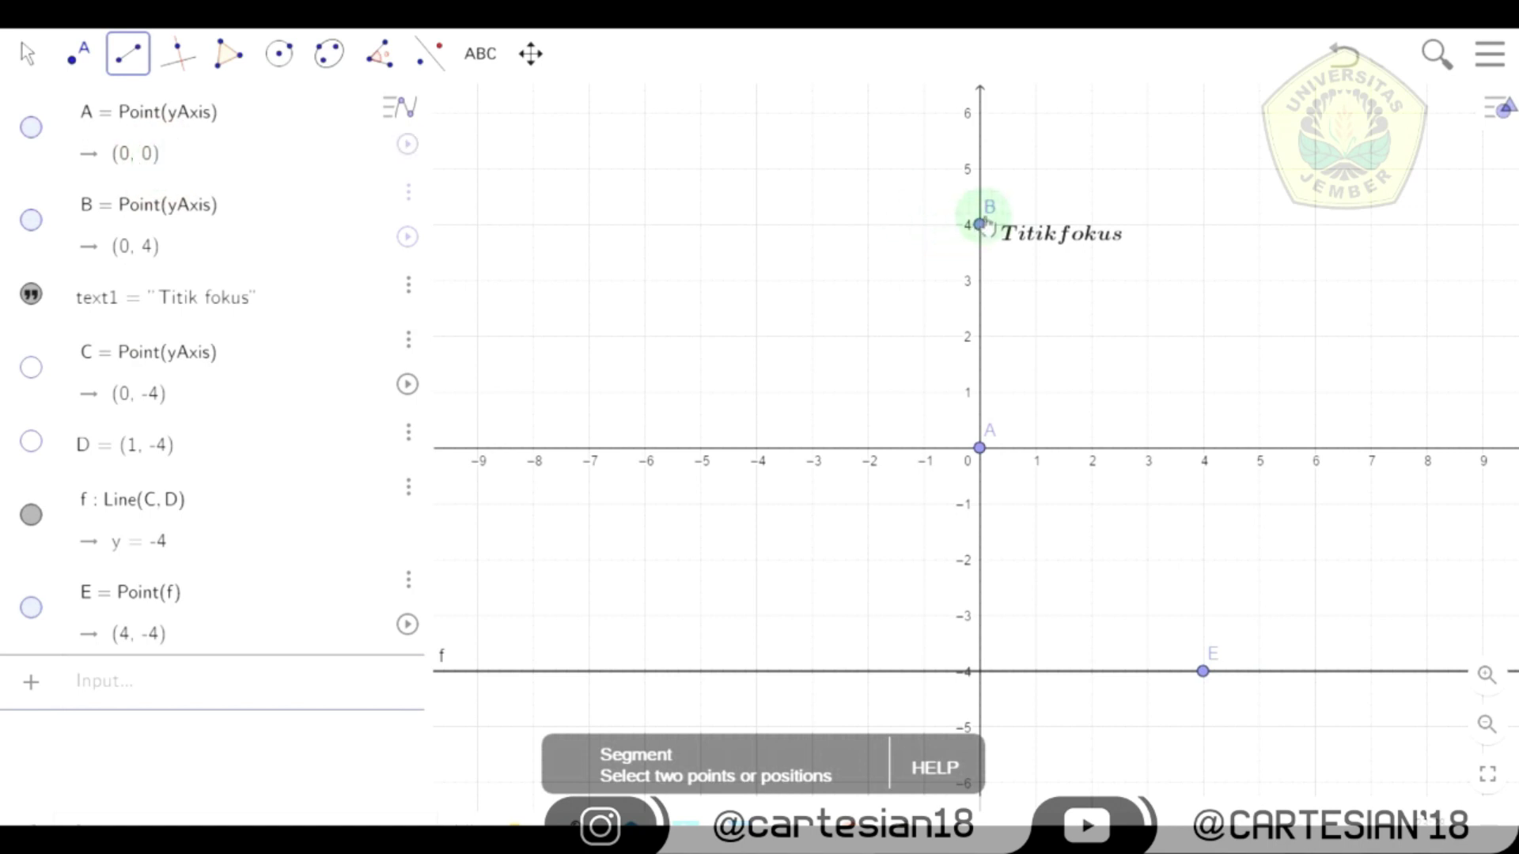
click(980, 225)
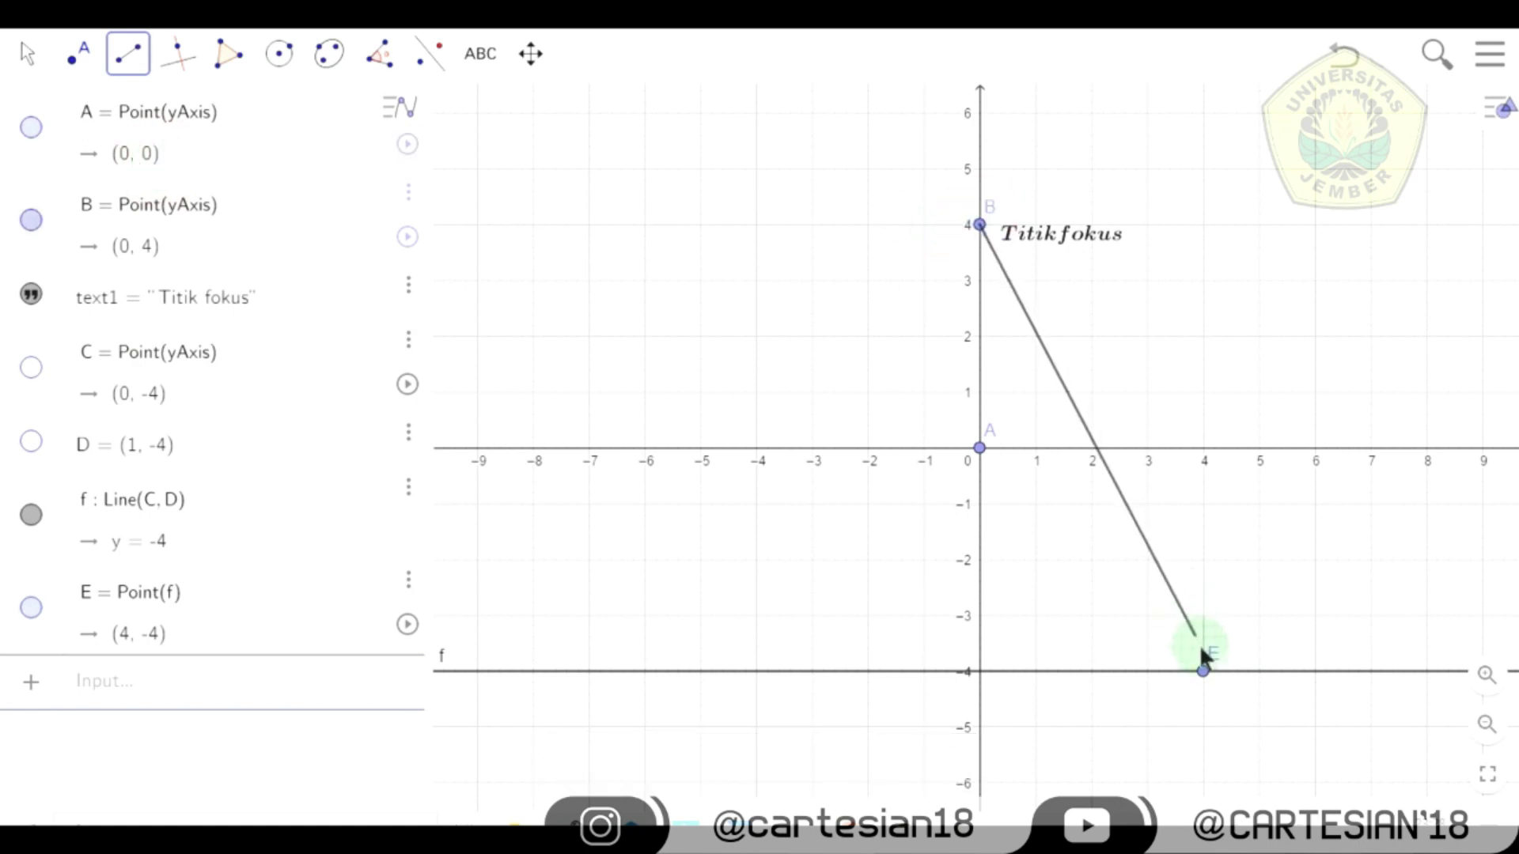
click(1203, 671)
key(Escape)
click(1025, 196)
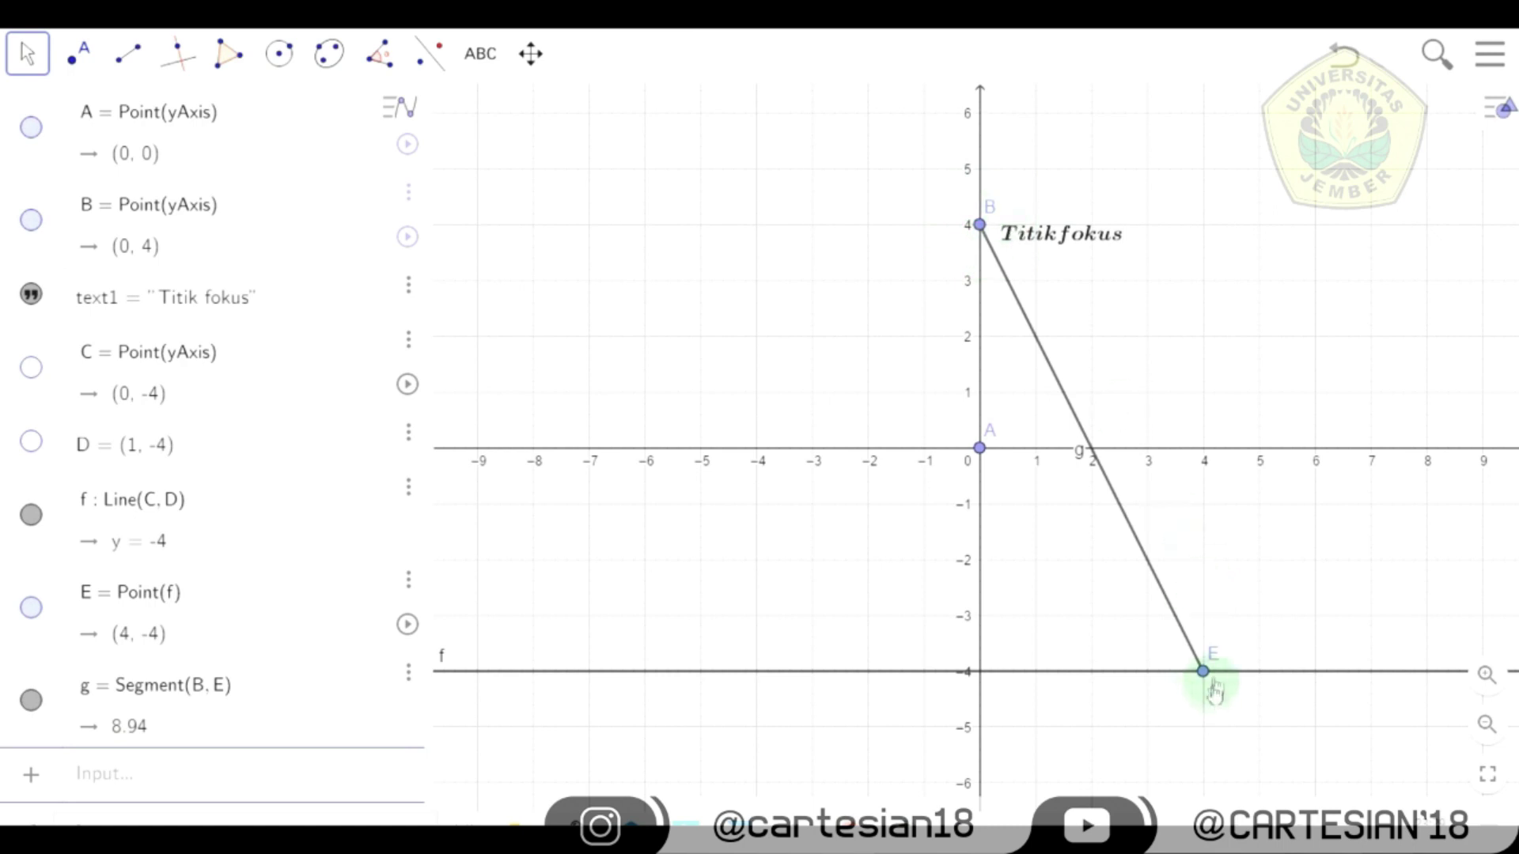
- Construct the midpoint between focus point B and point E on the horizontal line
click(78, 53)
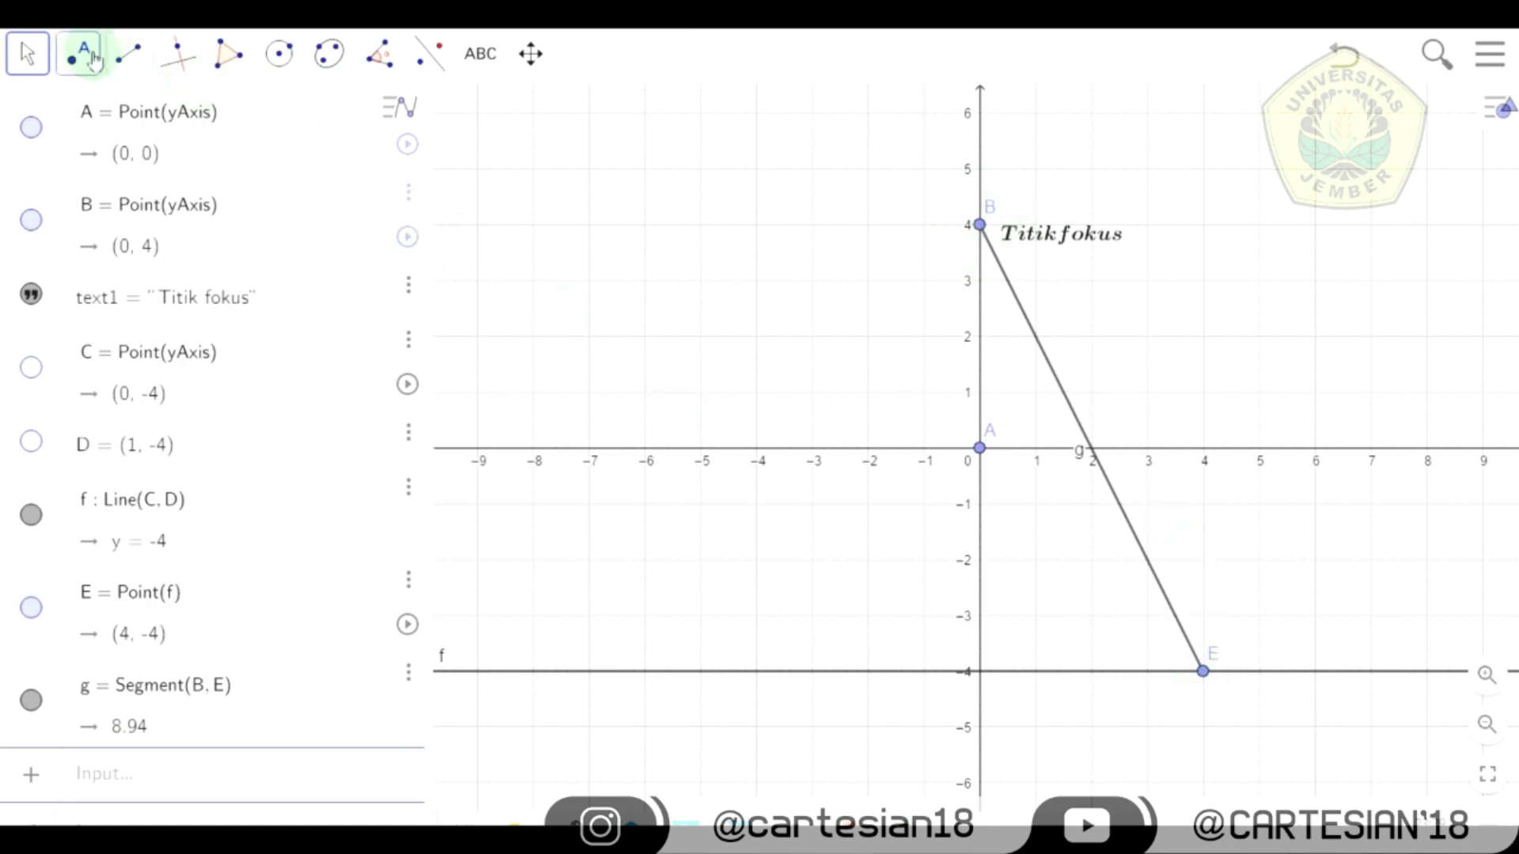
click(115, 181)
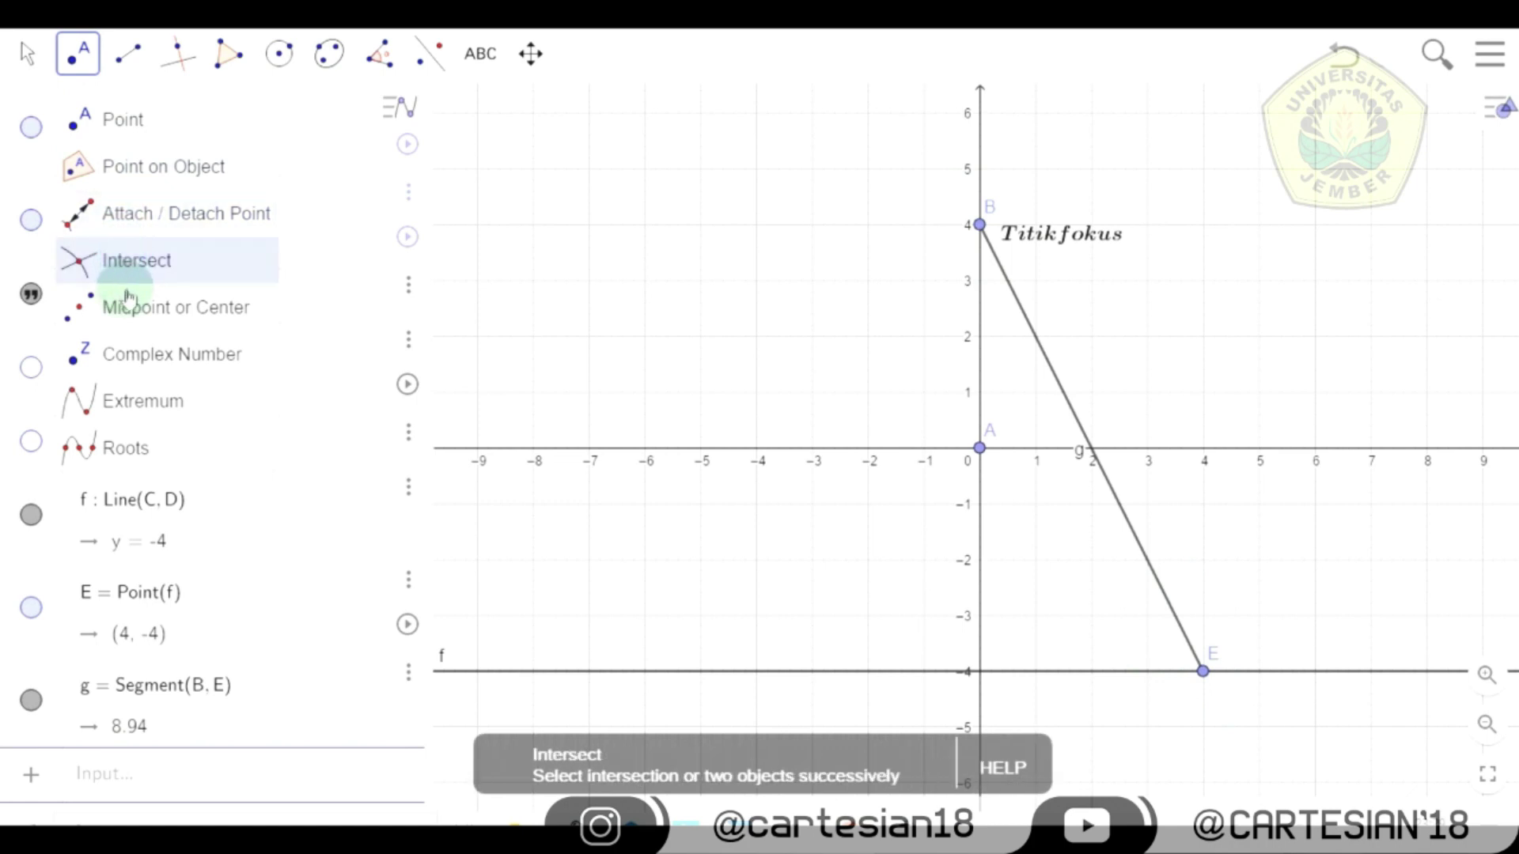
click(181, 307)
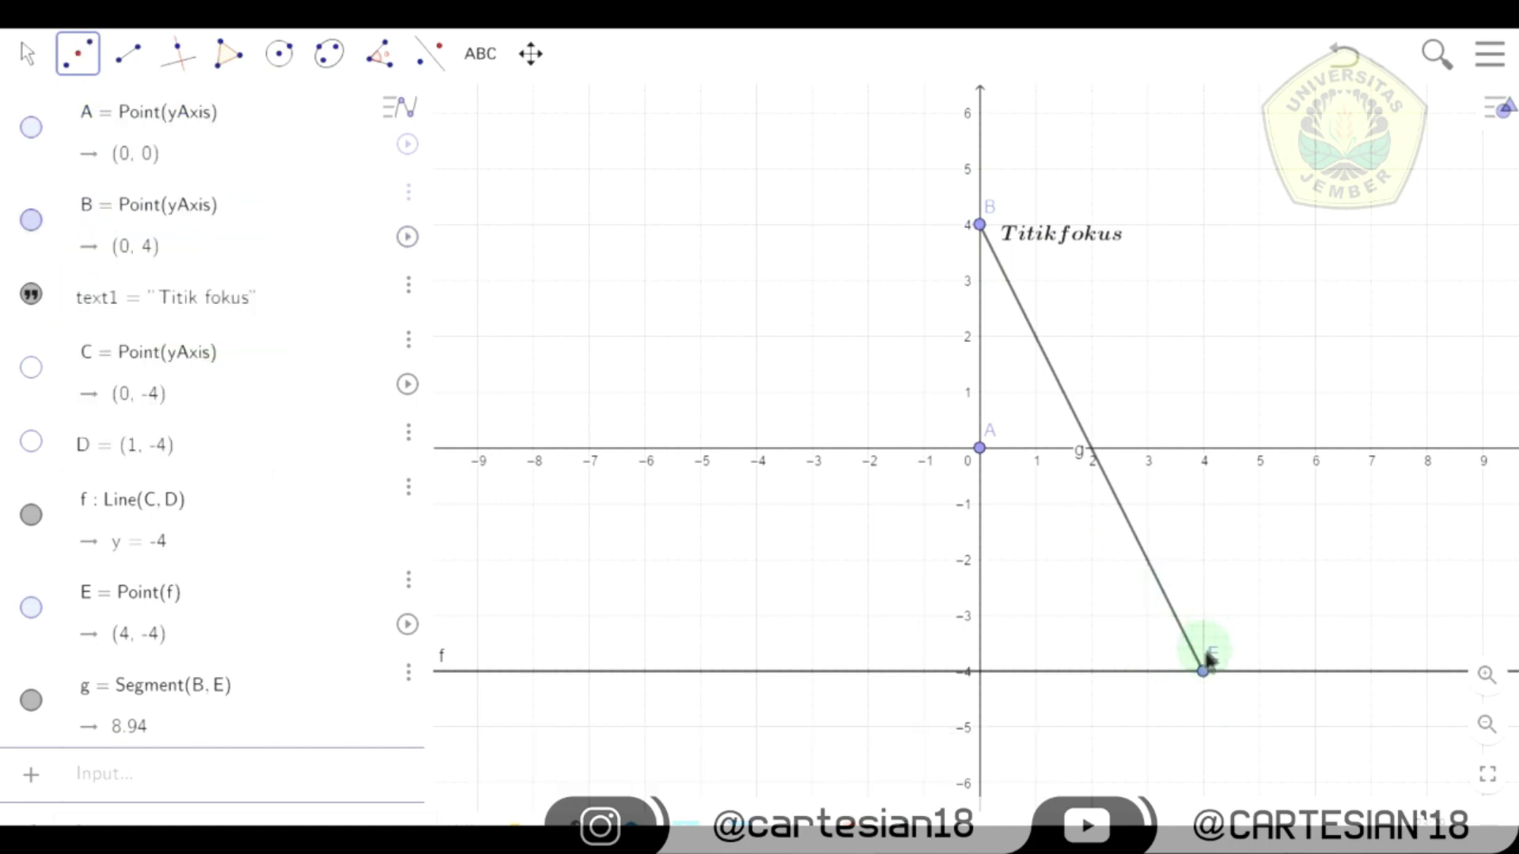
double_click(1203, 672)
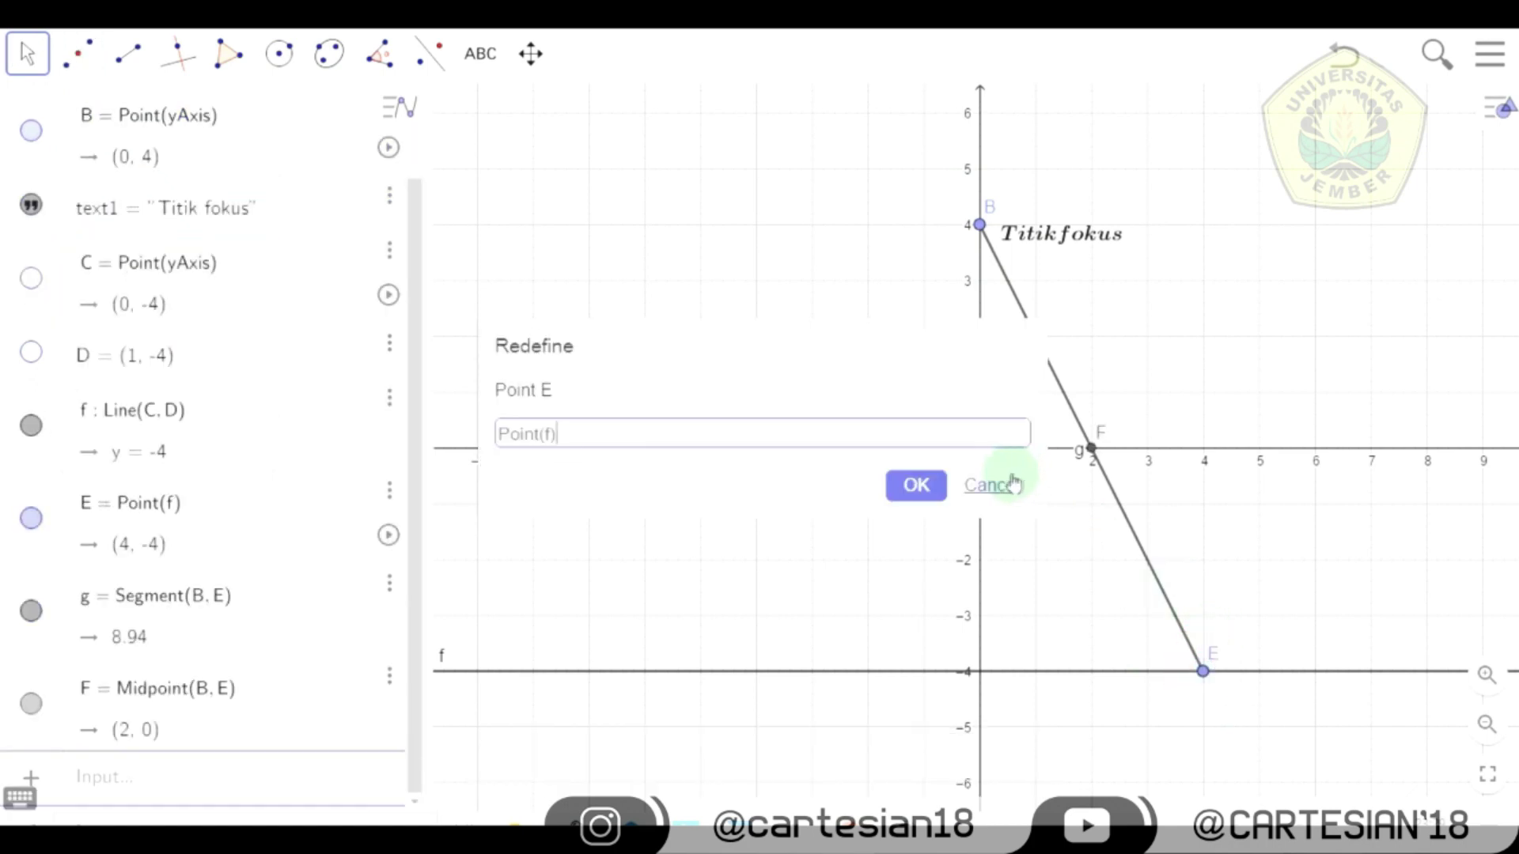
click(1001, 487)
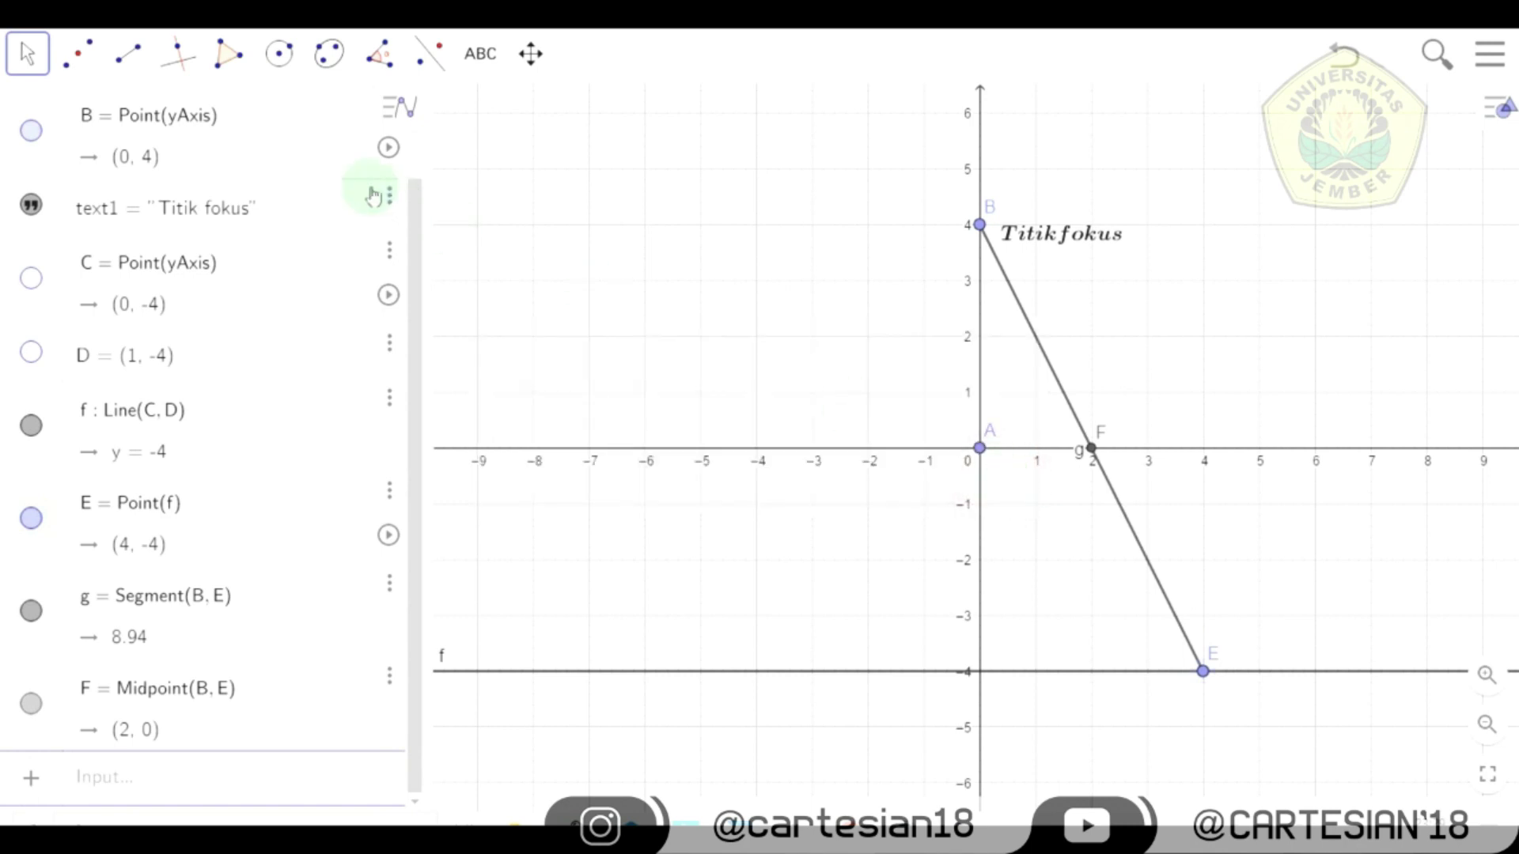
click(28, 53)
click(53, 118)
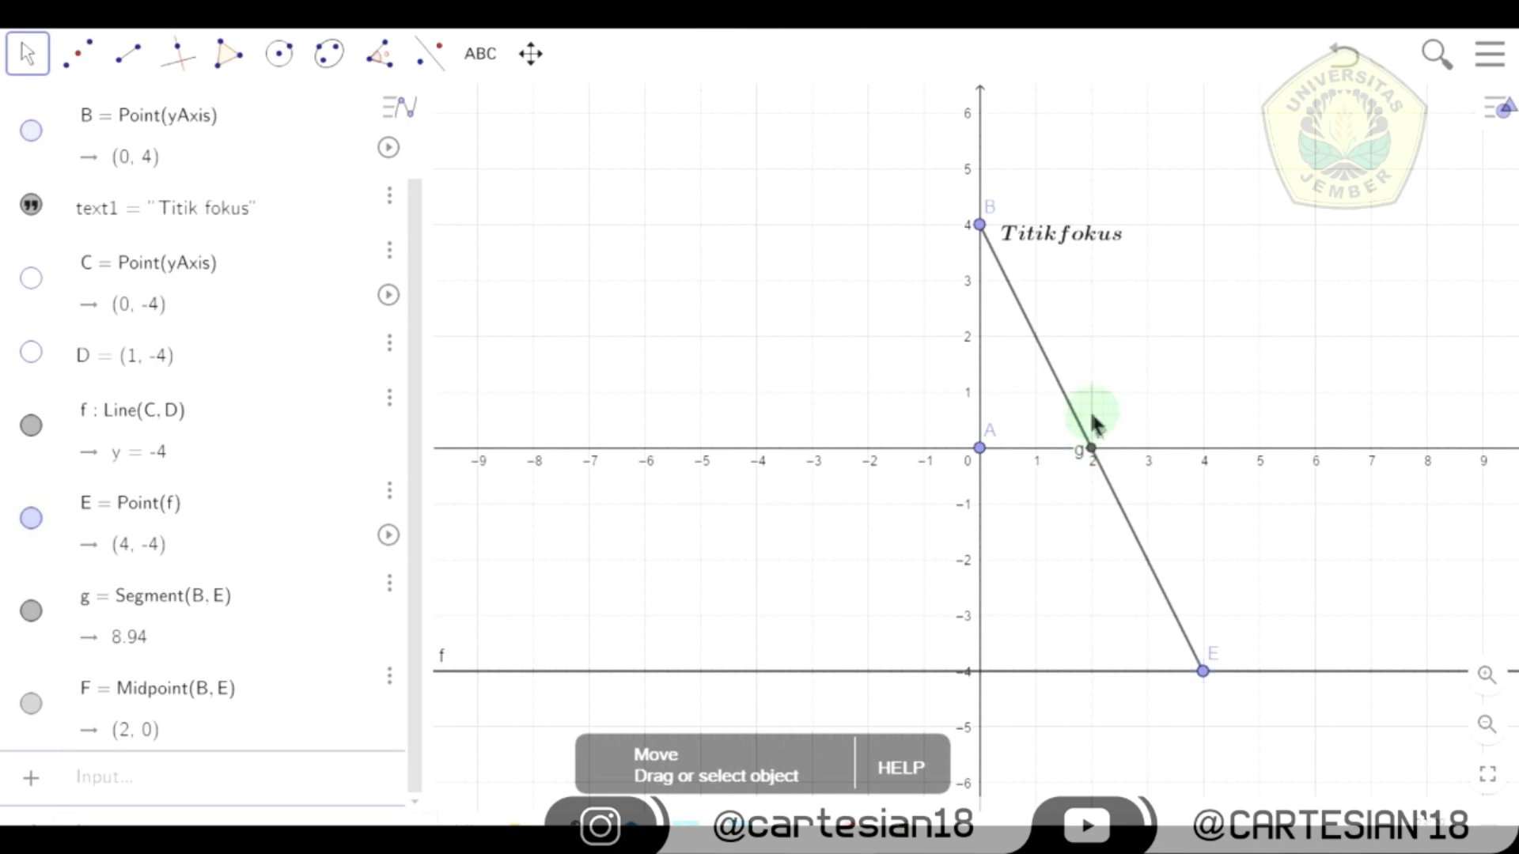
drag(1093, 417, 1112, 478)
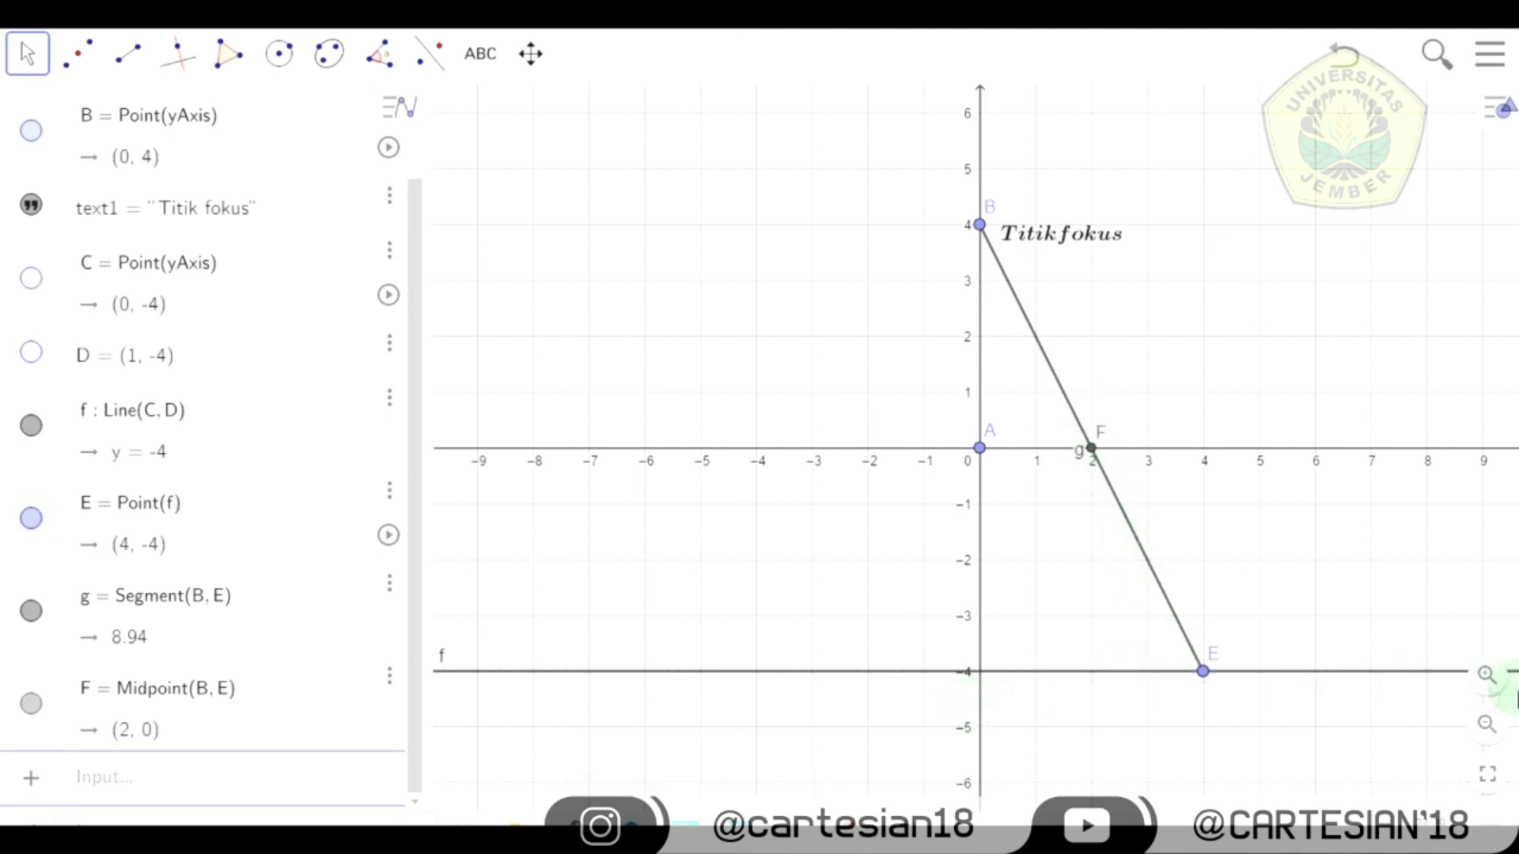
- Draw a line through point E perpendicular to the x-axis
click(179, 53)
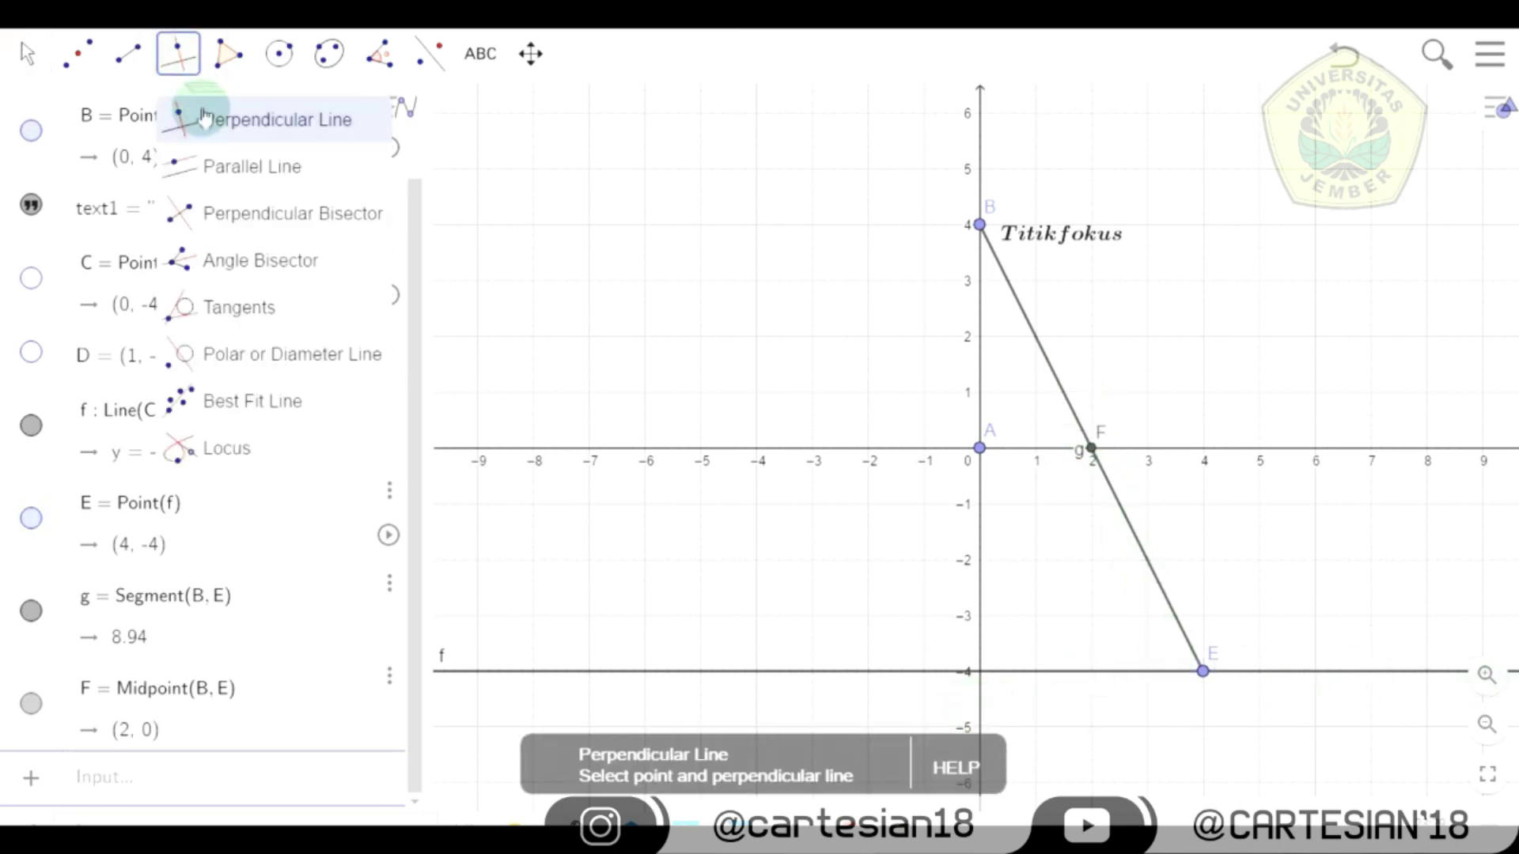
click(208, 126)
click(1206, 682)
click(1206, 671)
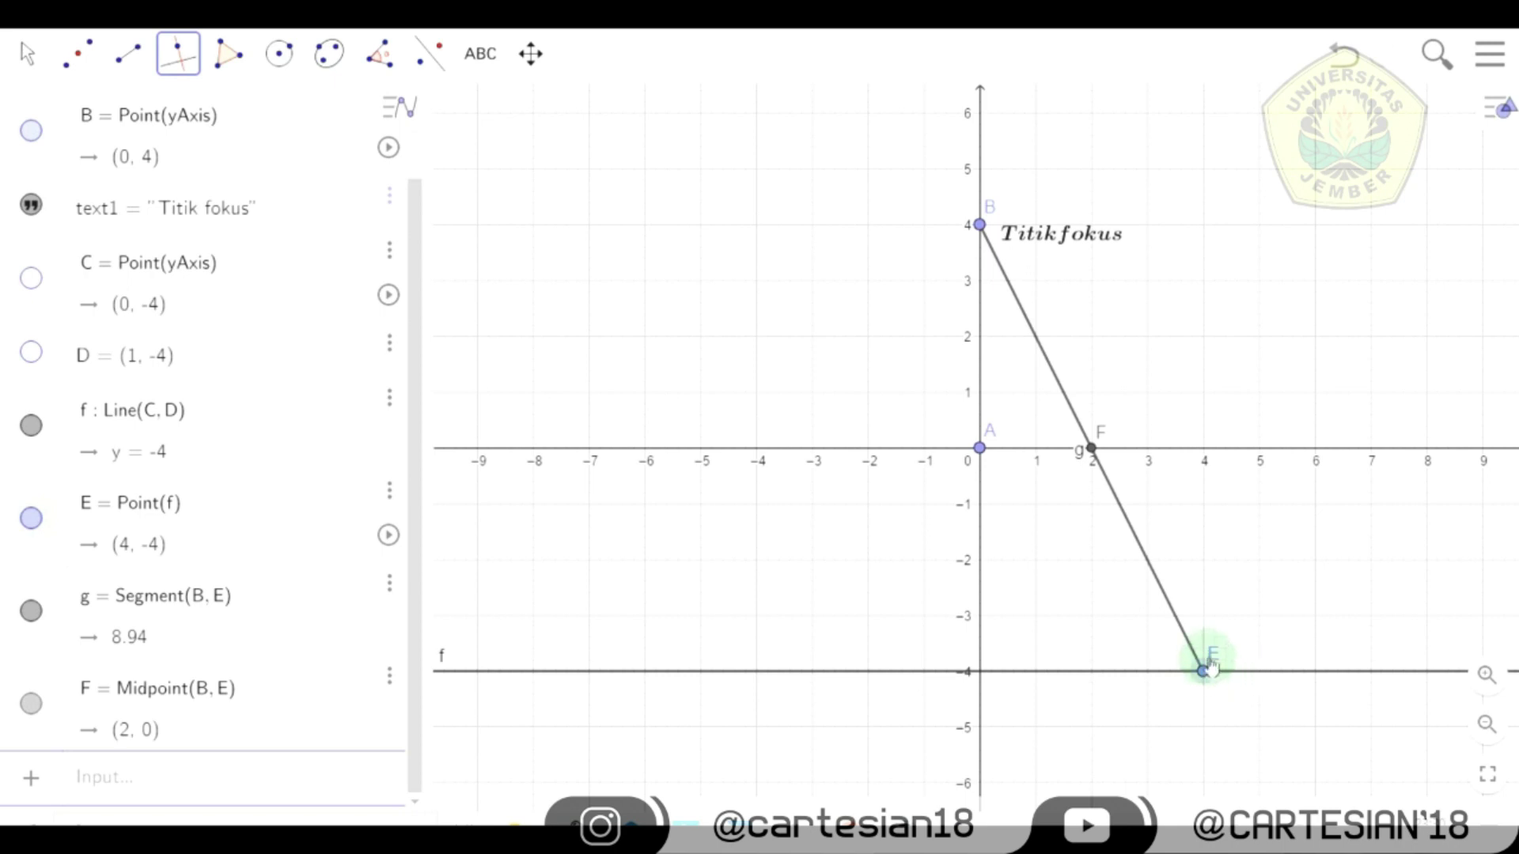
click(1203, 449)
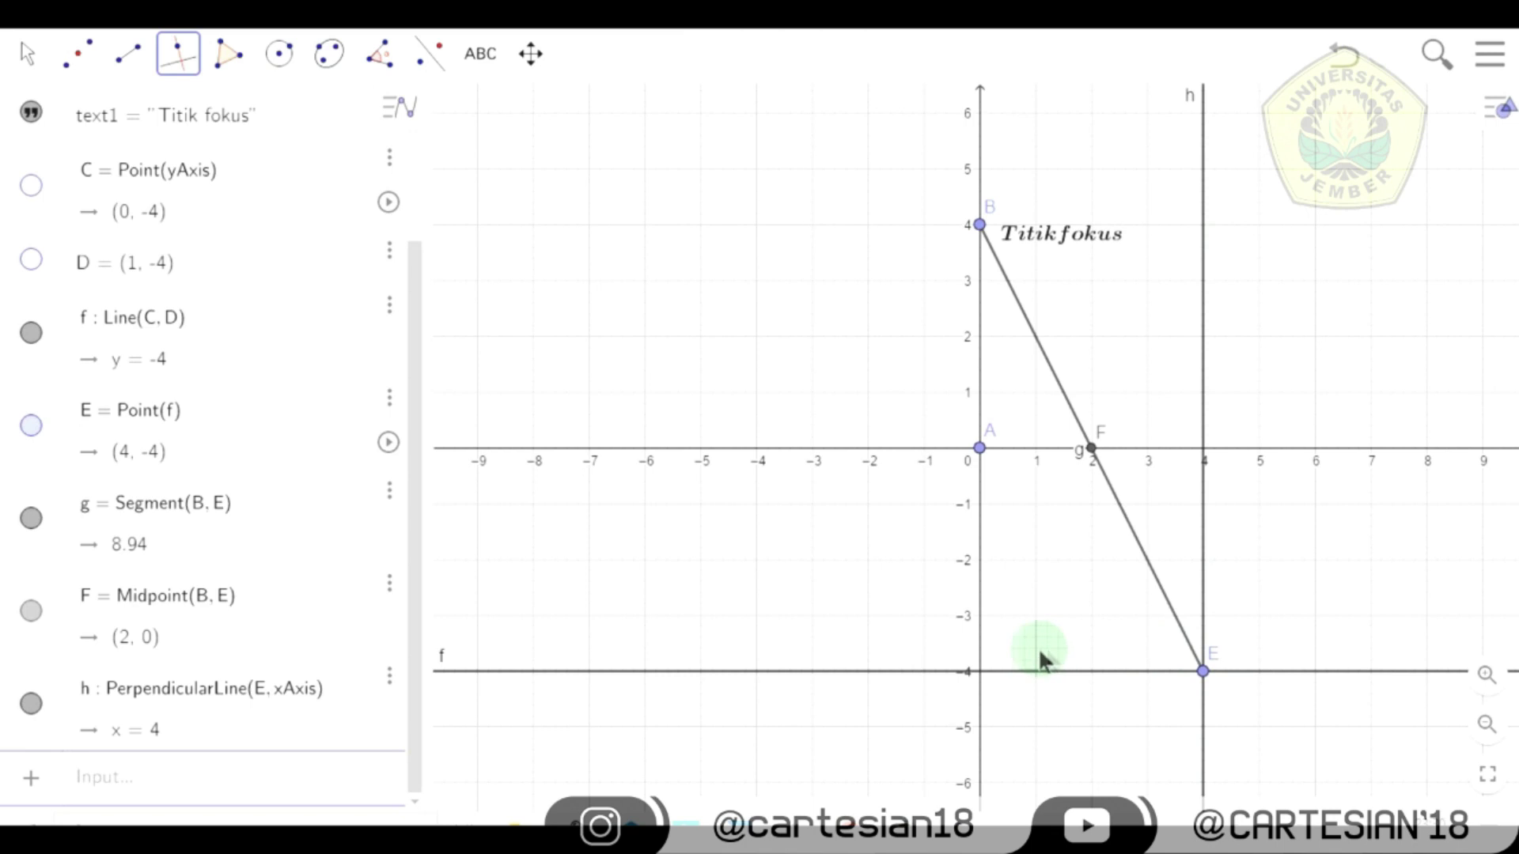
click(30, 56)
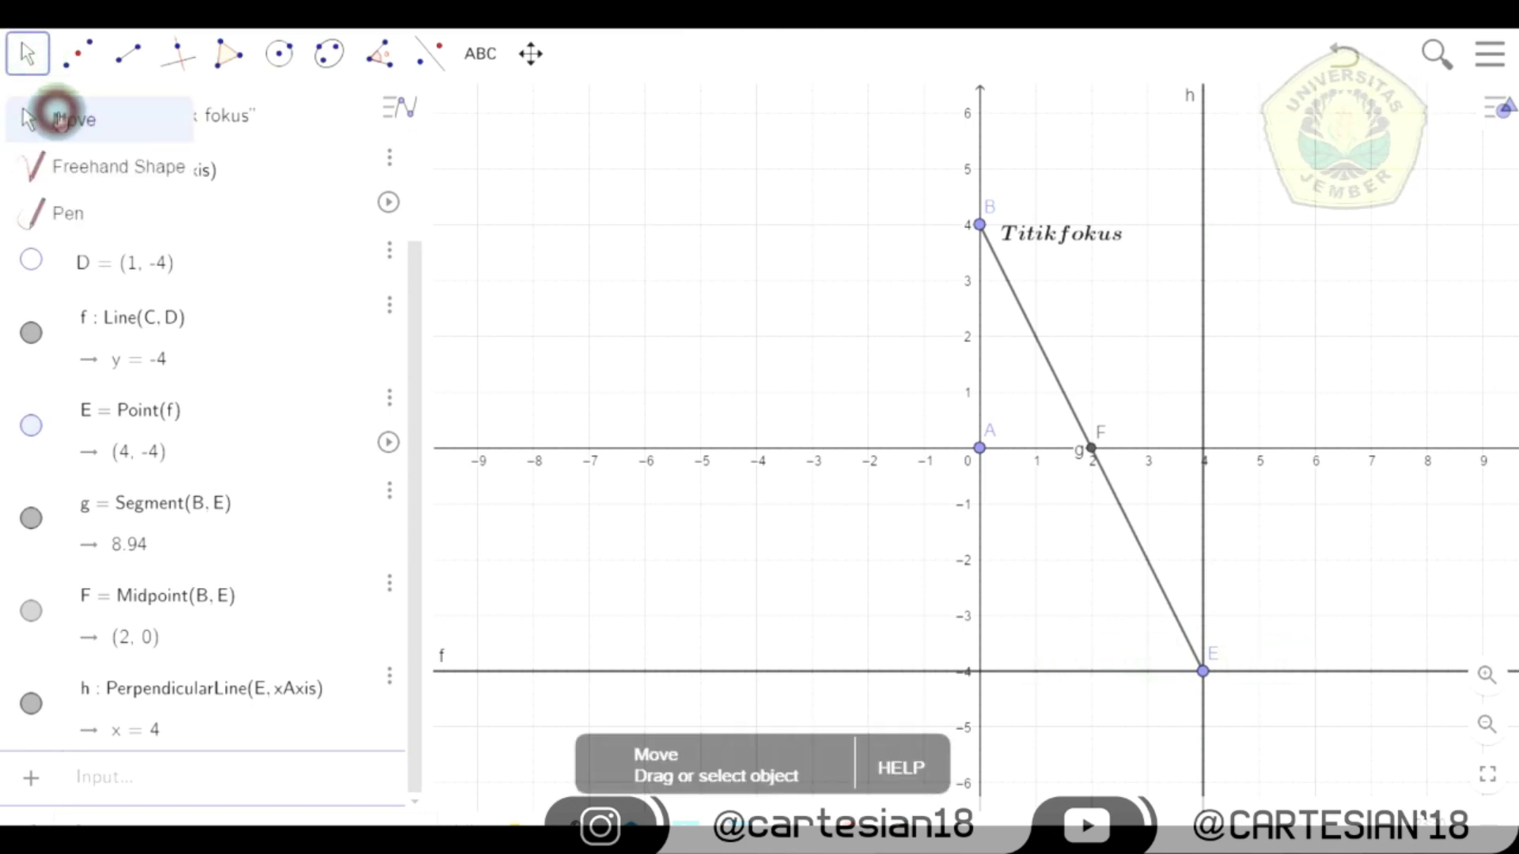
click(67, 118)
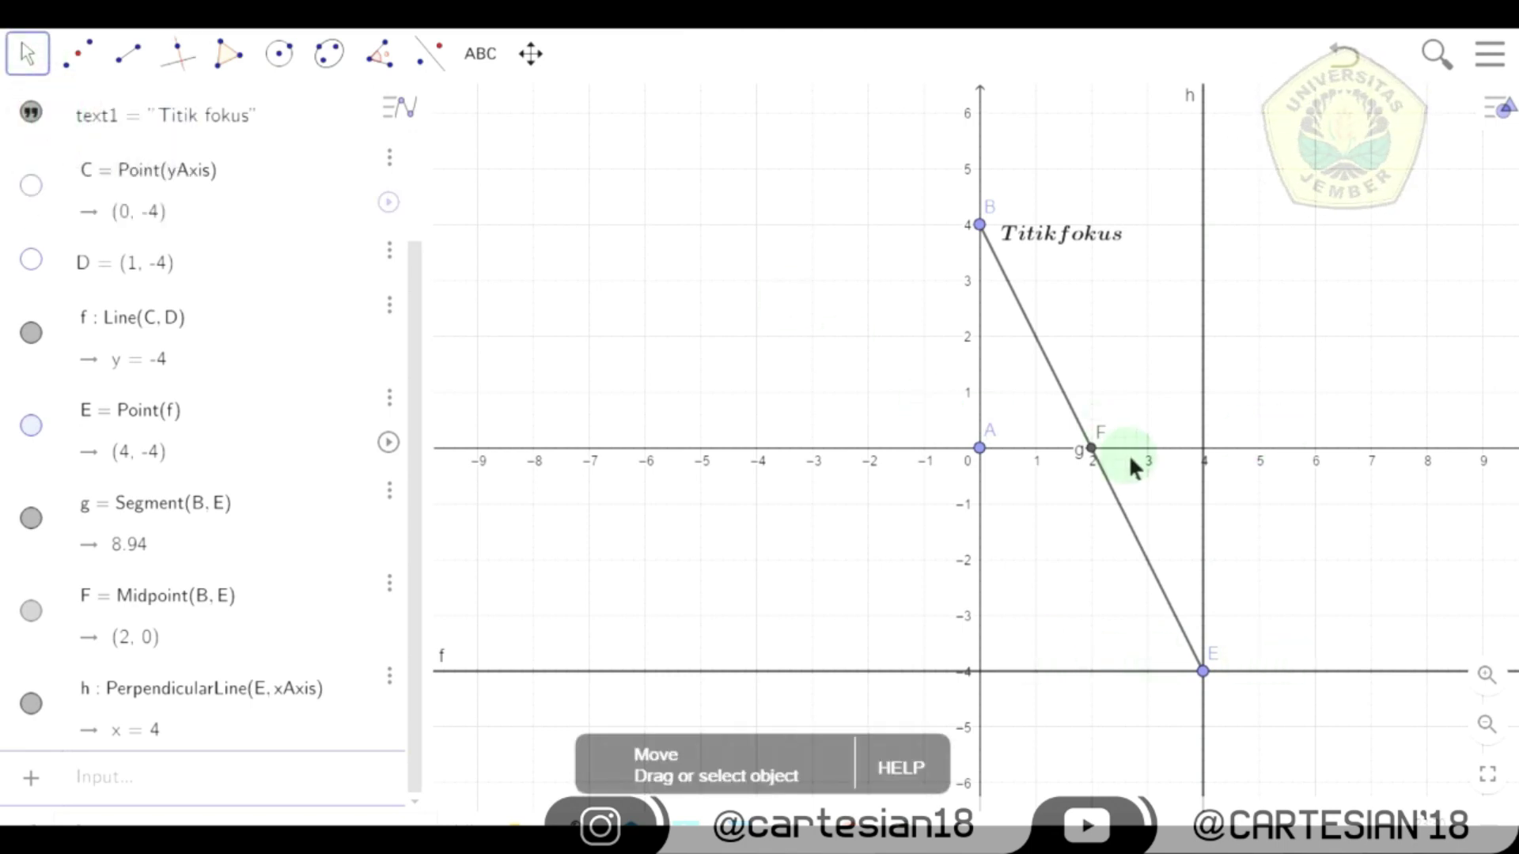
- Draw a line through midpoint F perpendicular to segment BE
click(178, 53)
click(207, 107)
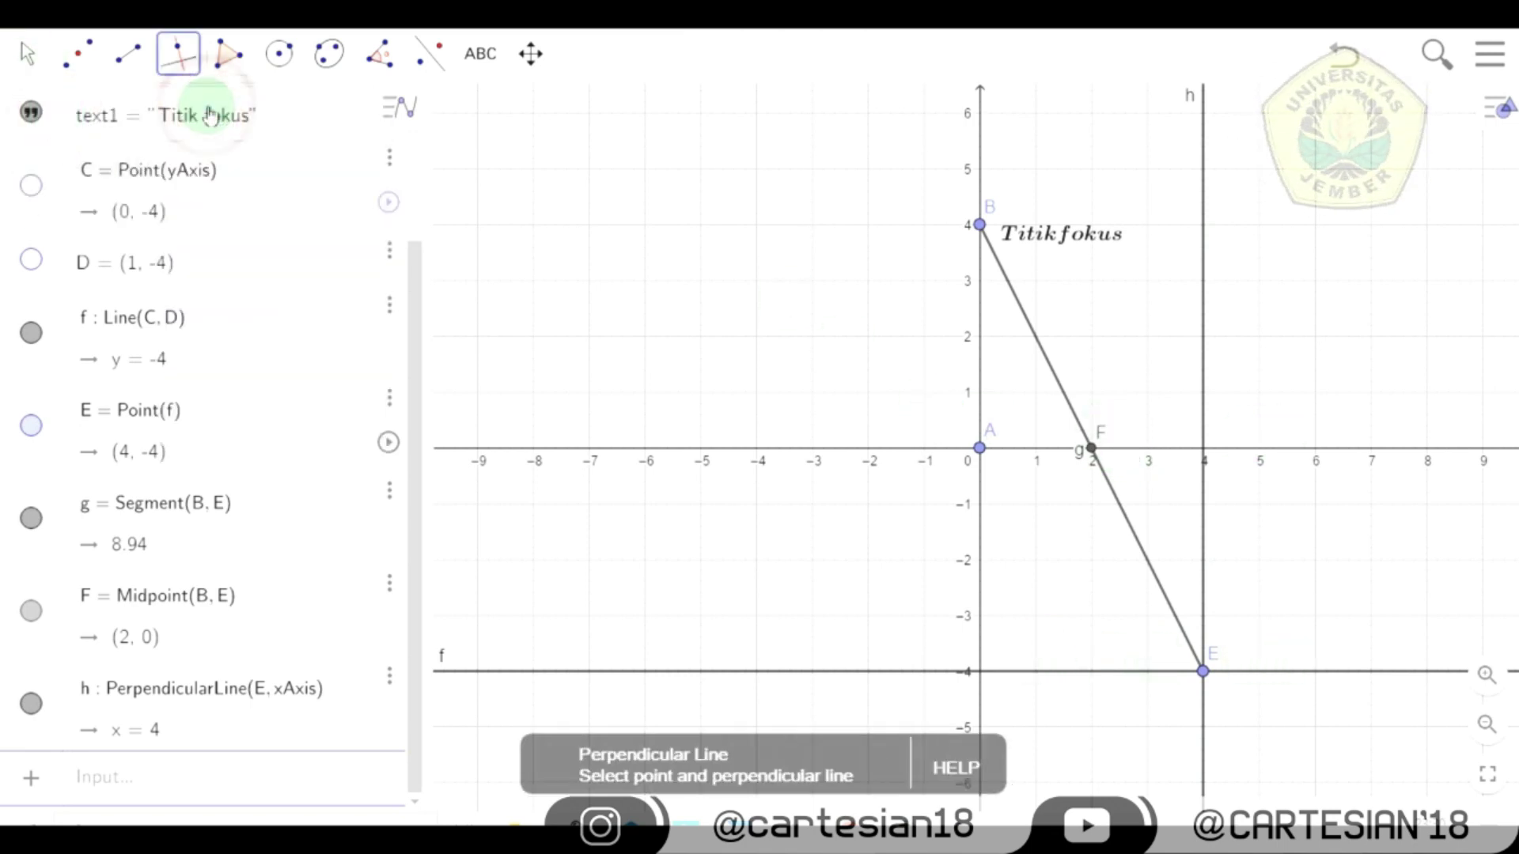
click(1093, 449)
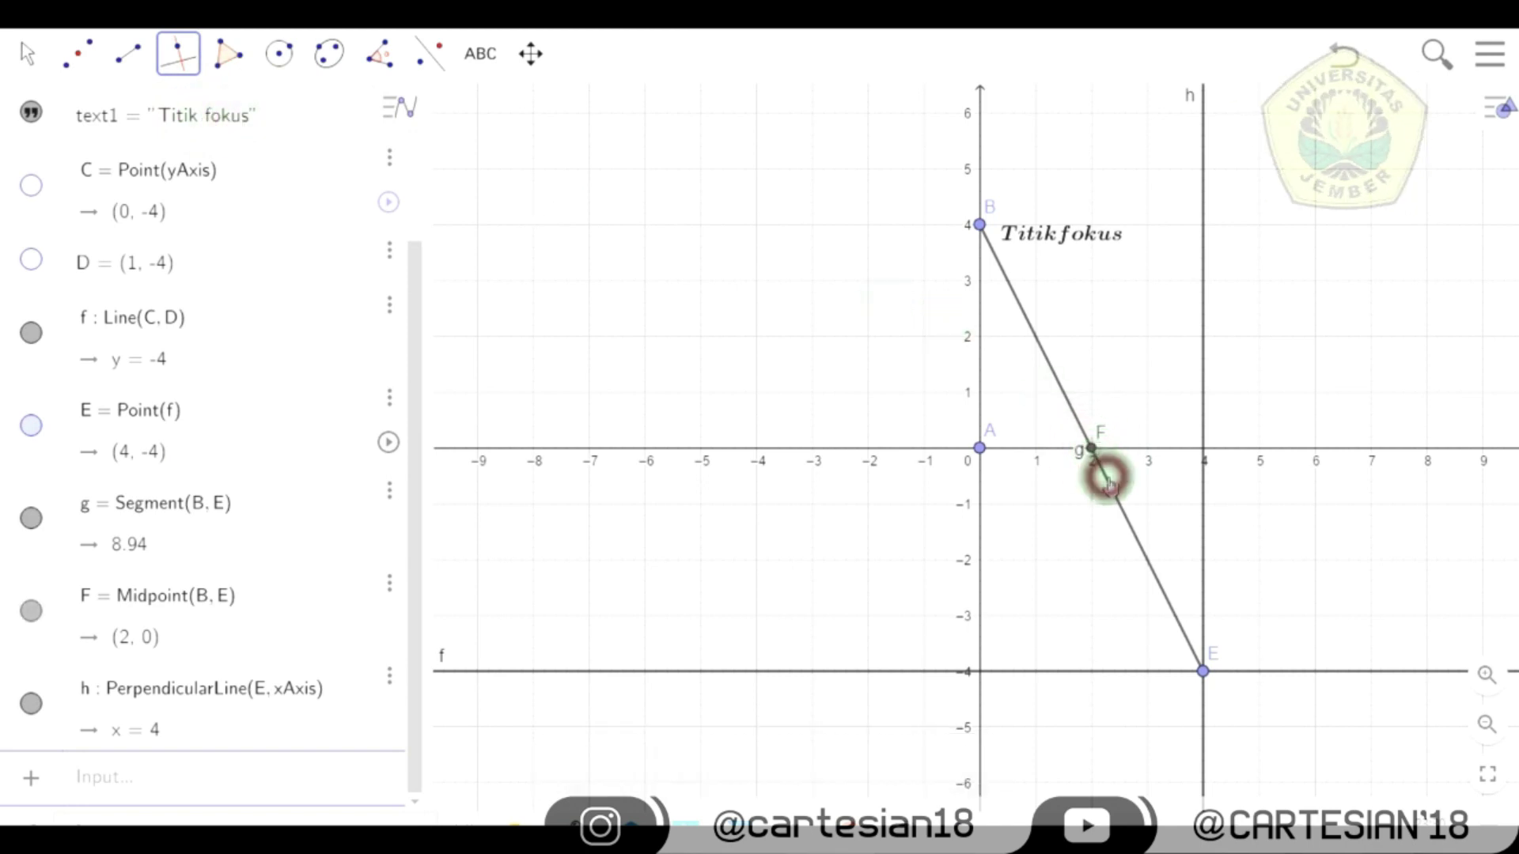
click(1109, 484)
key(Escape)
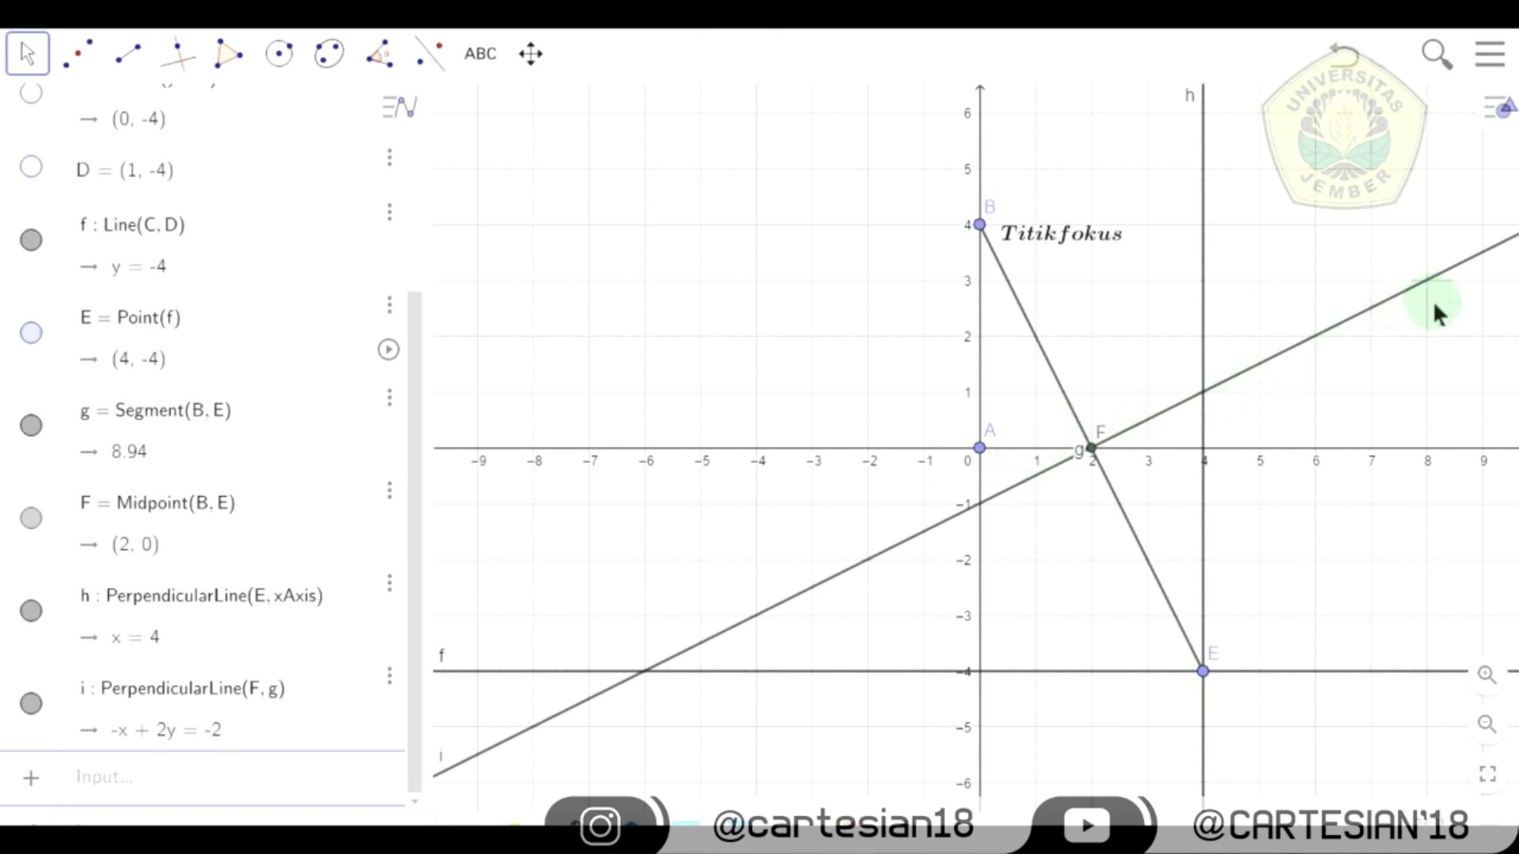
- Mark the intersection of the vertical line through E and the perpendicular through F
click(77, 53)
click(113, 259)
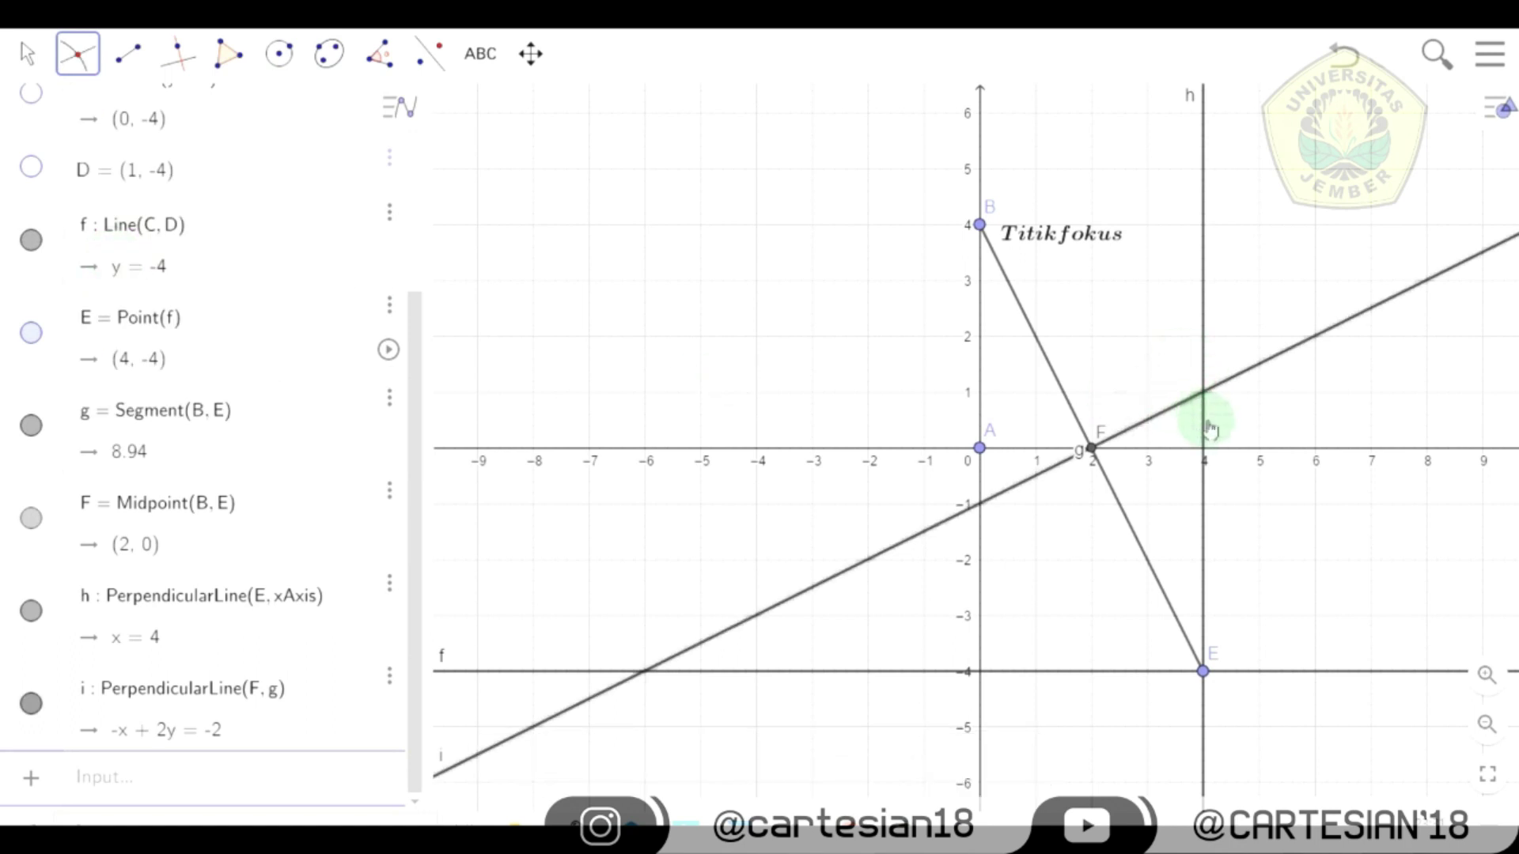
click(1205, 426)
click(27, 53)
- Draw a segment from intersection point G to focus point B
click(128, 53)
click(184, 181)
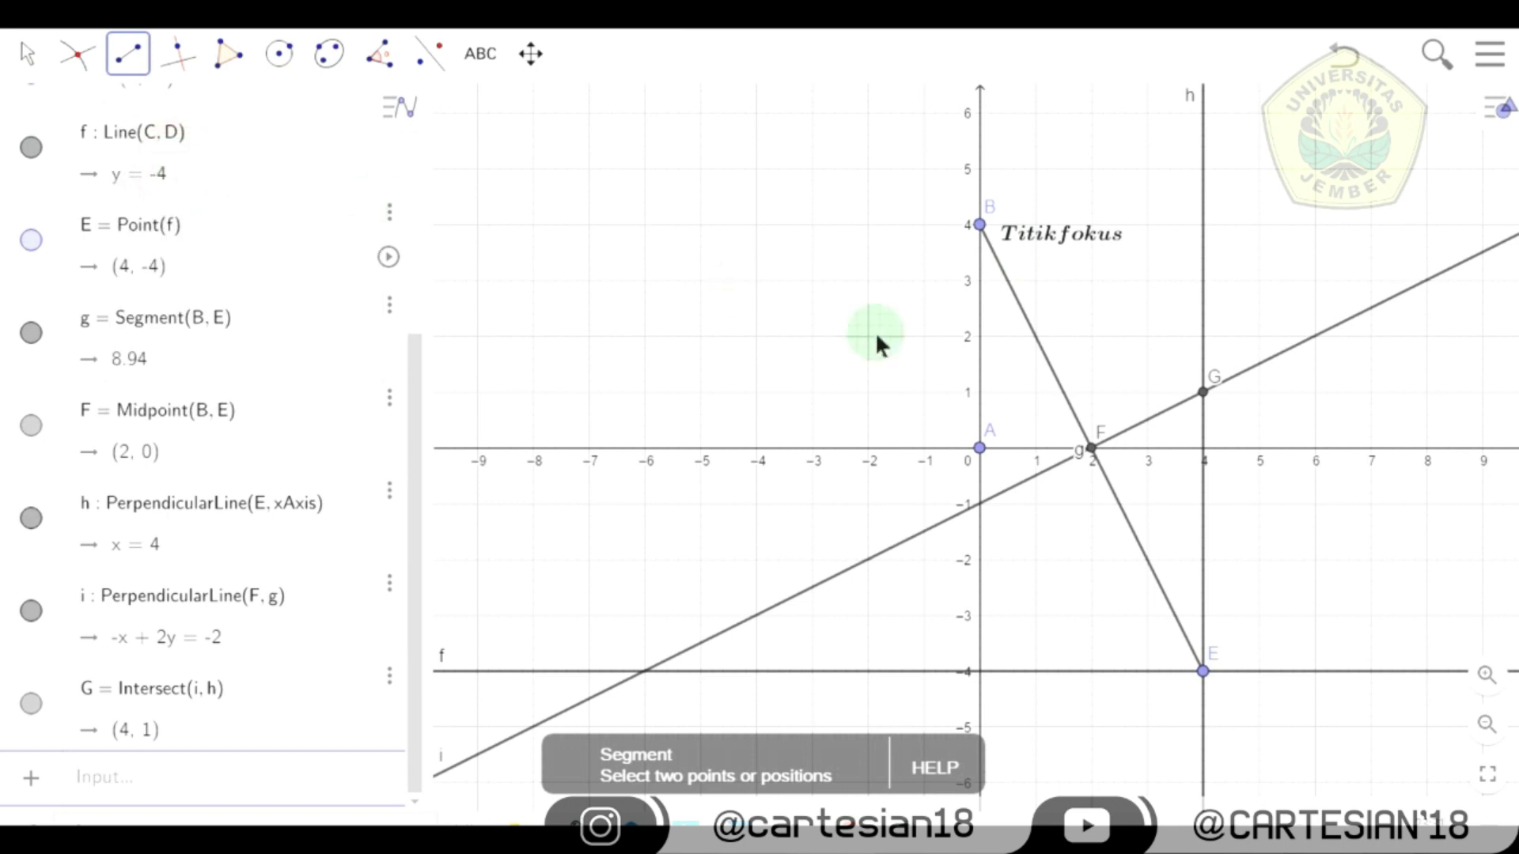
click(1203, 391)
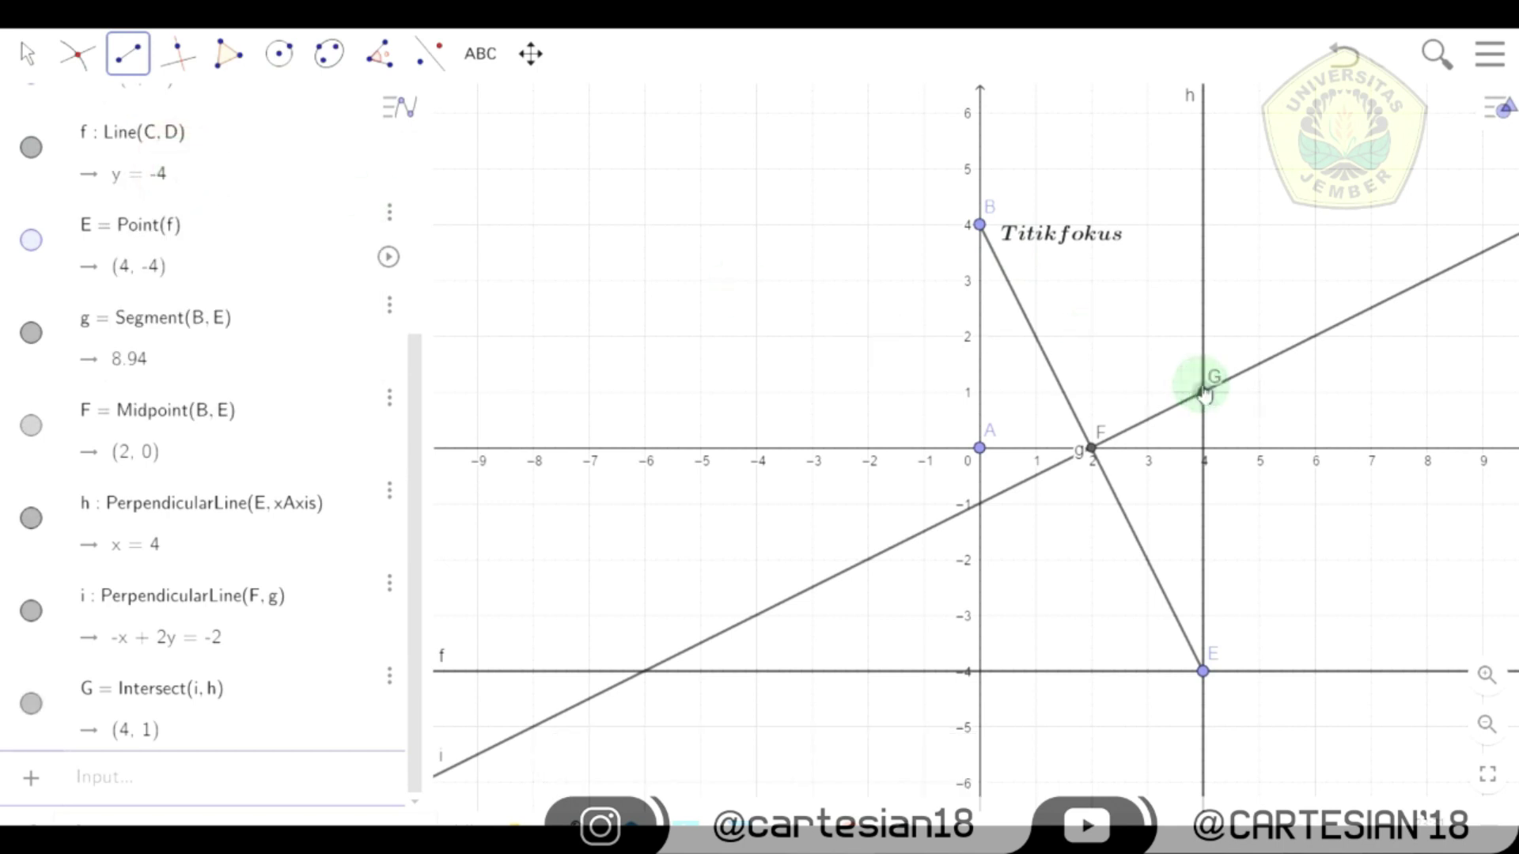
click(980, 225)
click(27, 53)
click(63, 120)
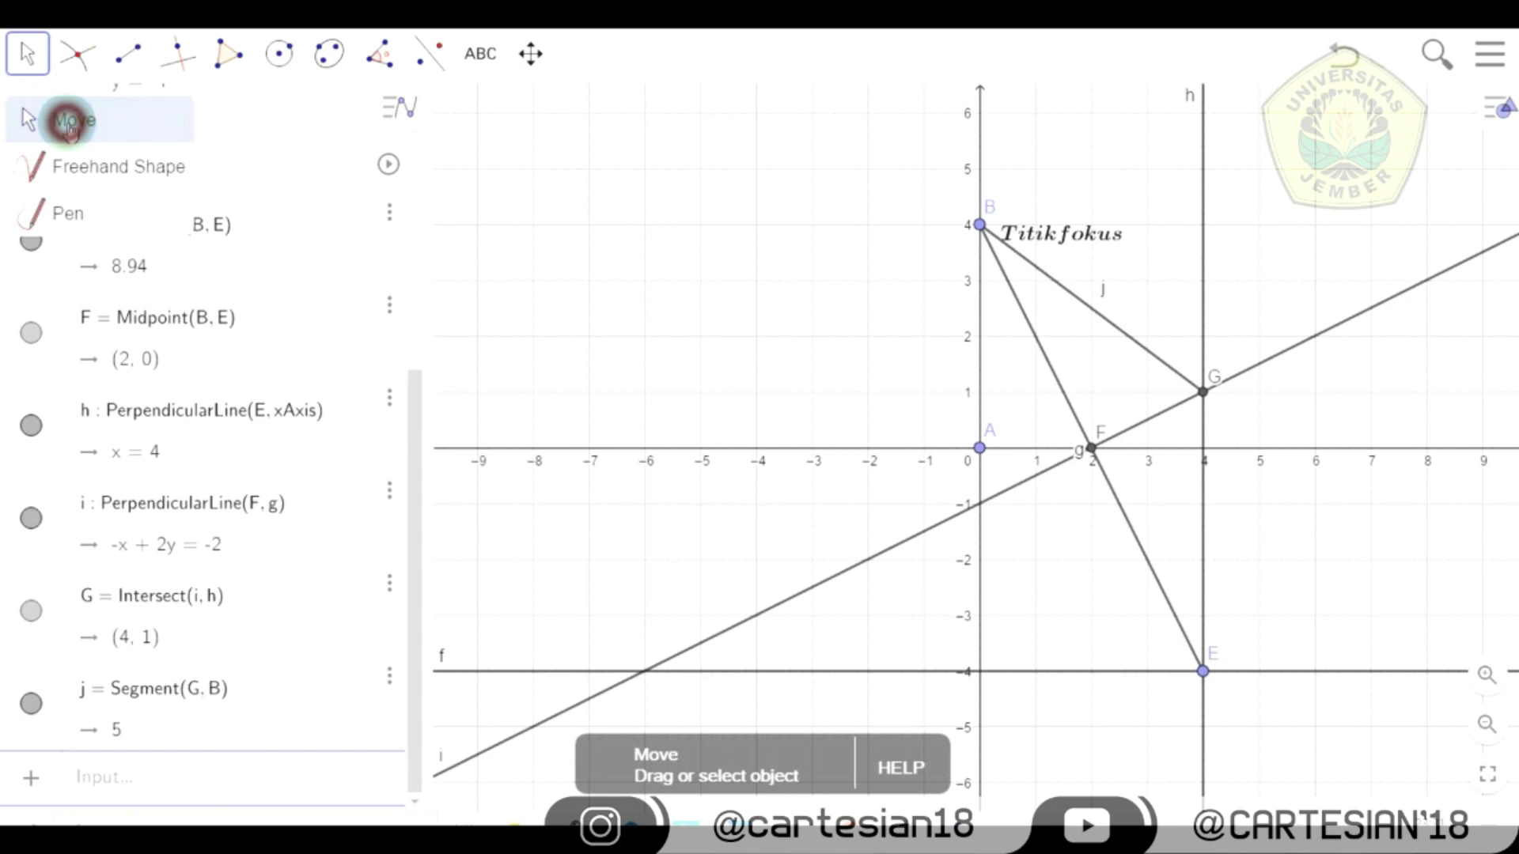
- Measure the distances from B to G and from G to E with Distance or Length
click(388, 54)
click(427, 212)
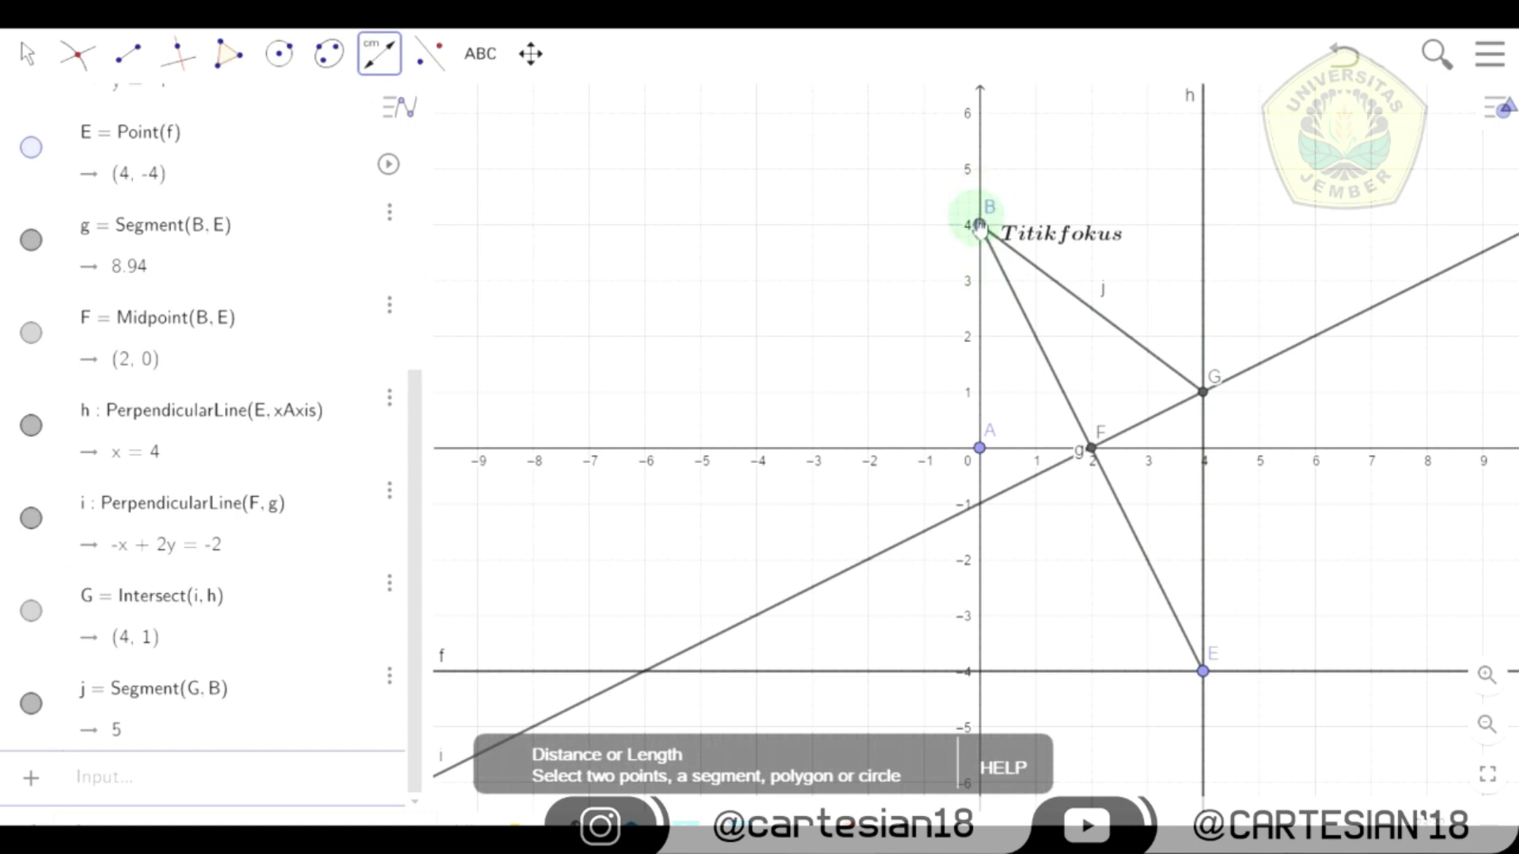
click(979, 224)
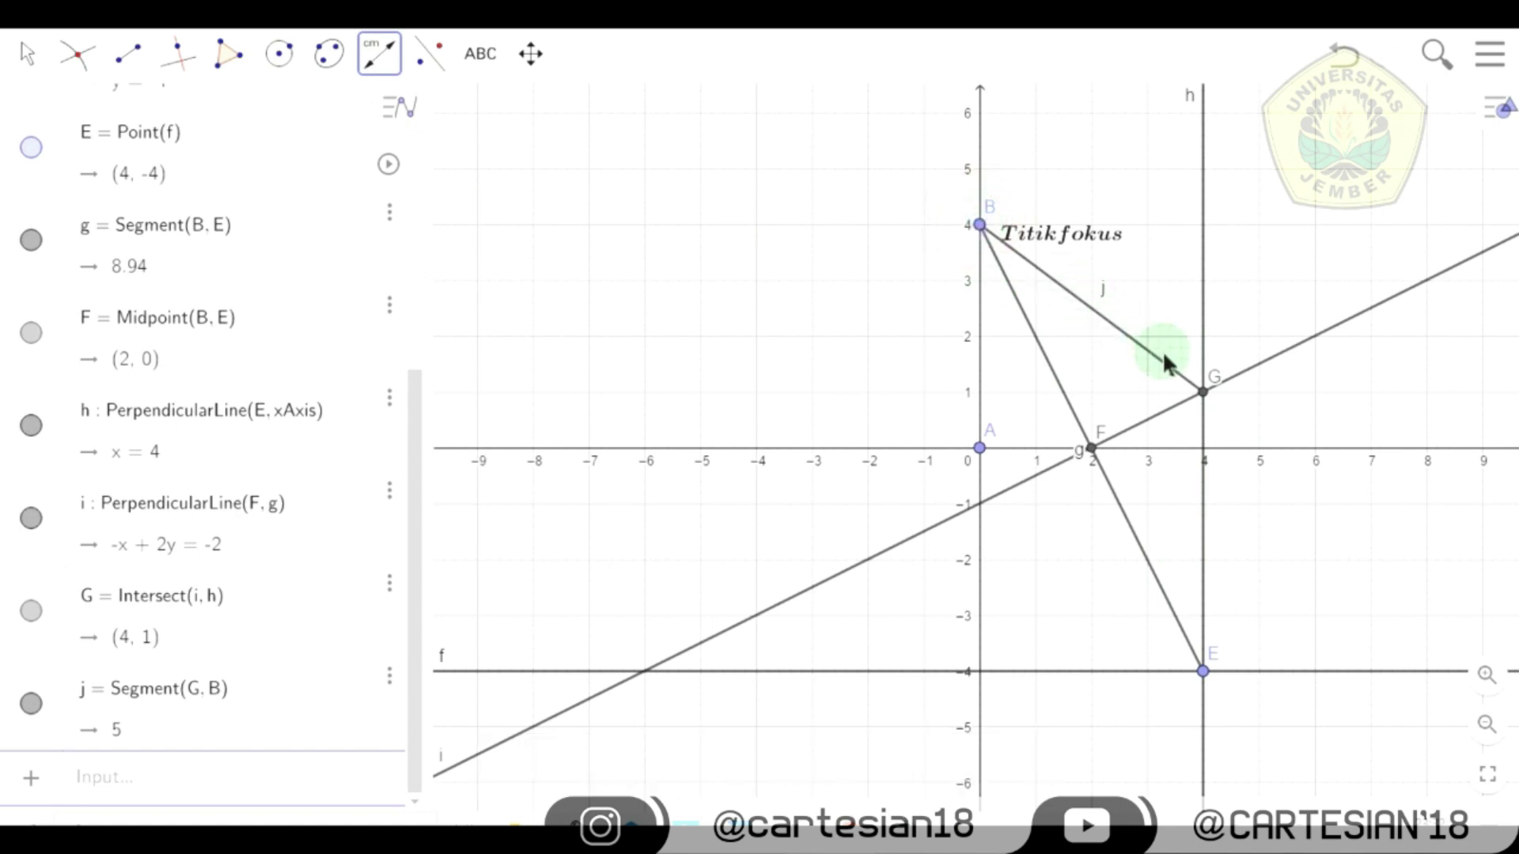
click(1202, 392)
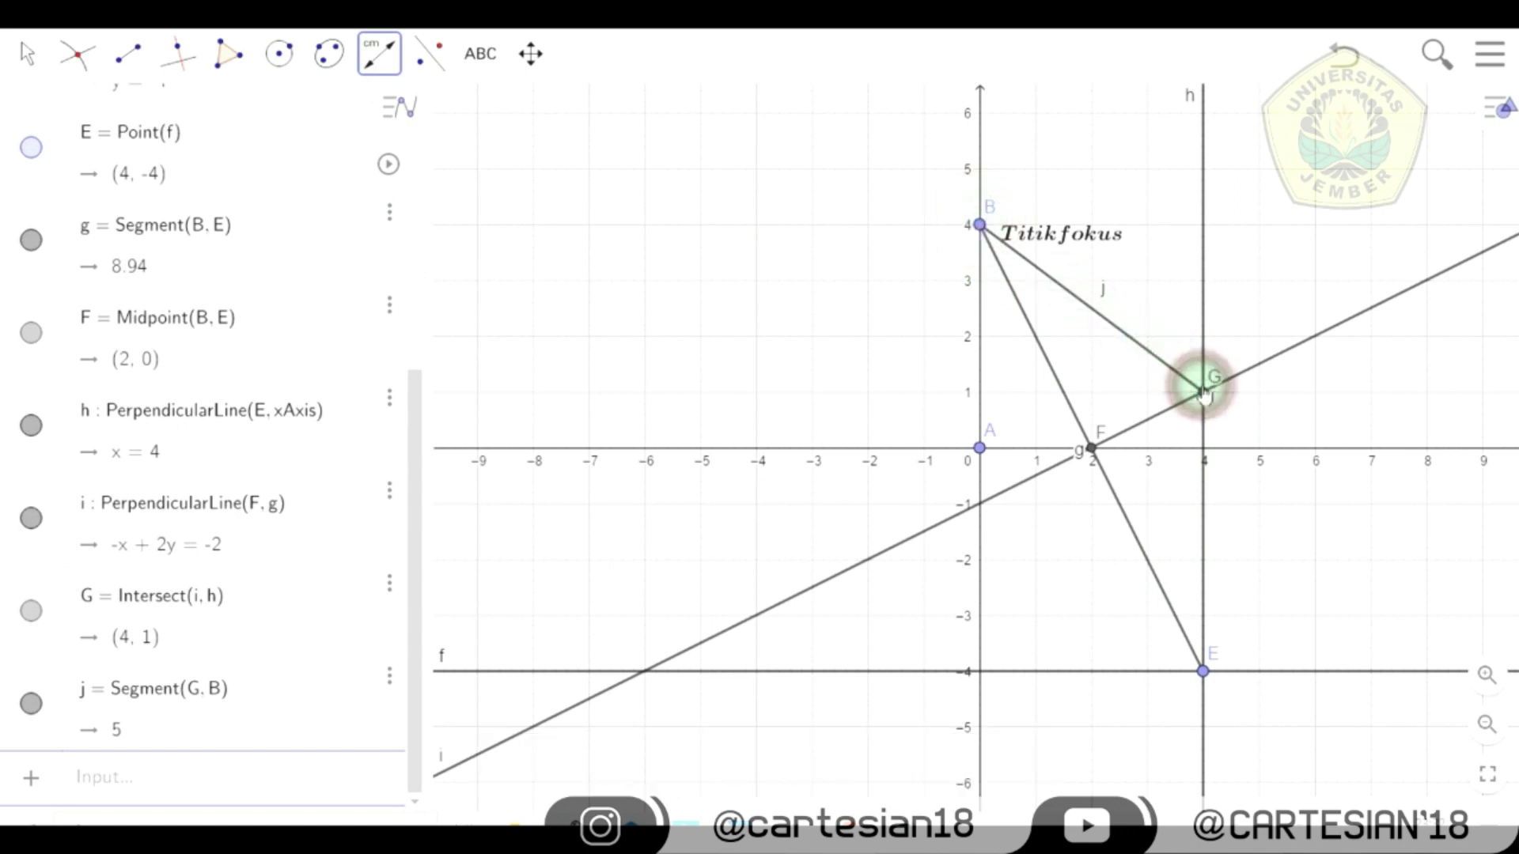
click(1204, 671)
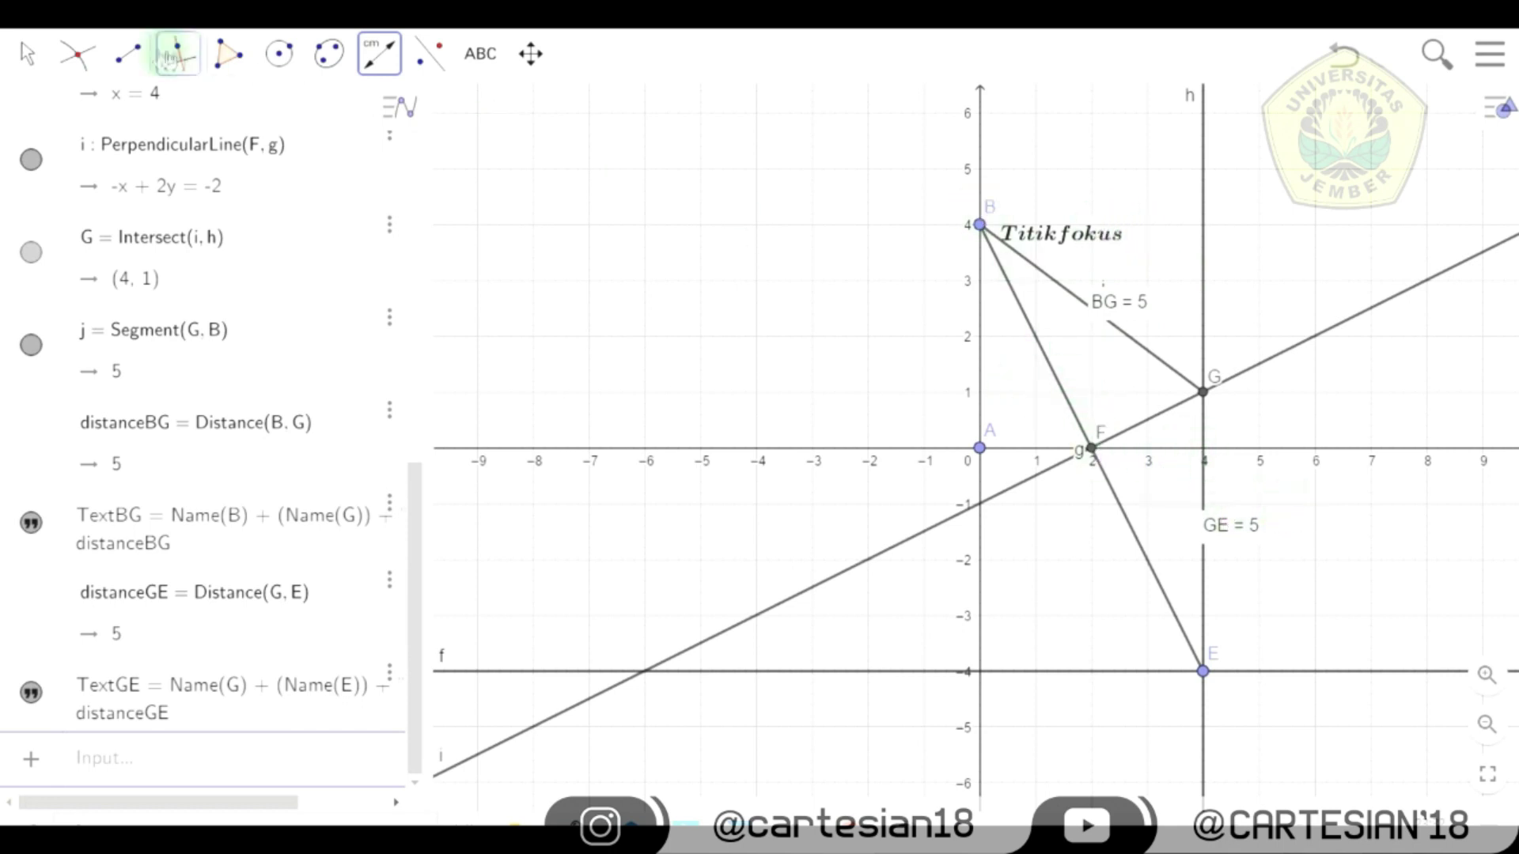
- Delete the BG and GE distance labels from the drawing
click(27, 54)
click(1102, 301)
key(Delete)
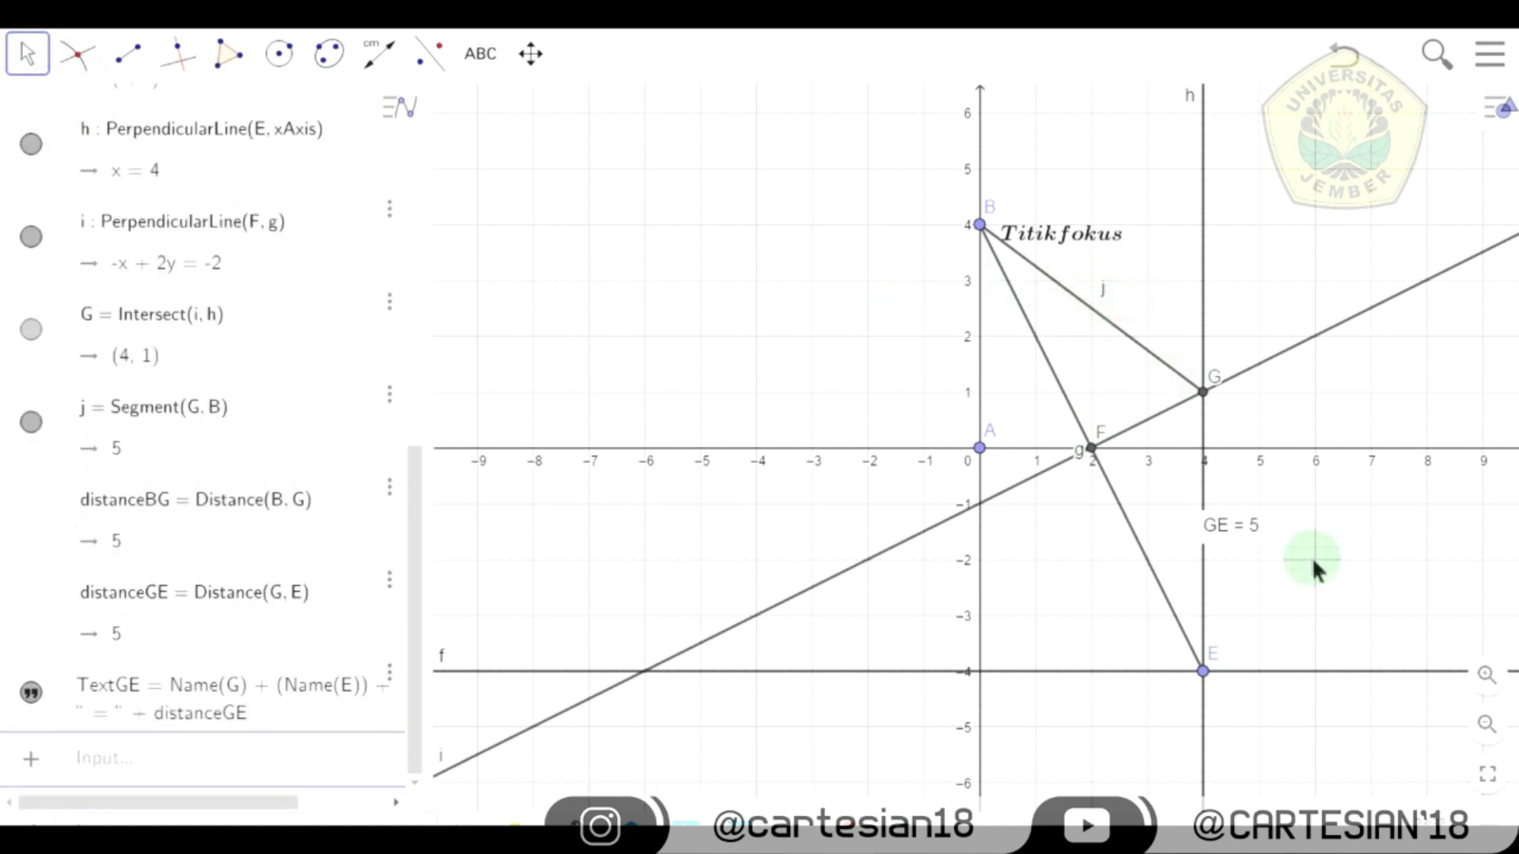
click(1254, 527)
key(Delete)
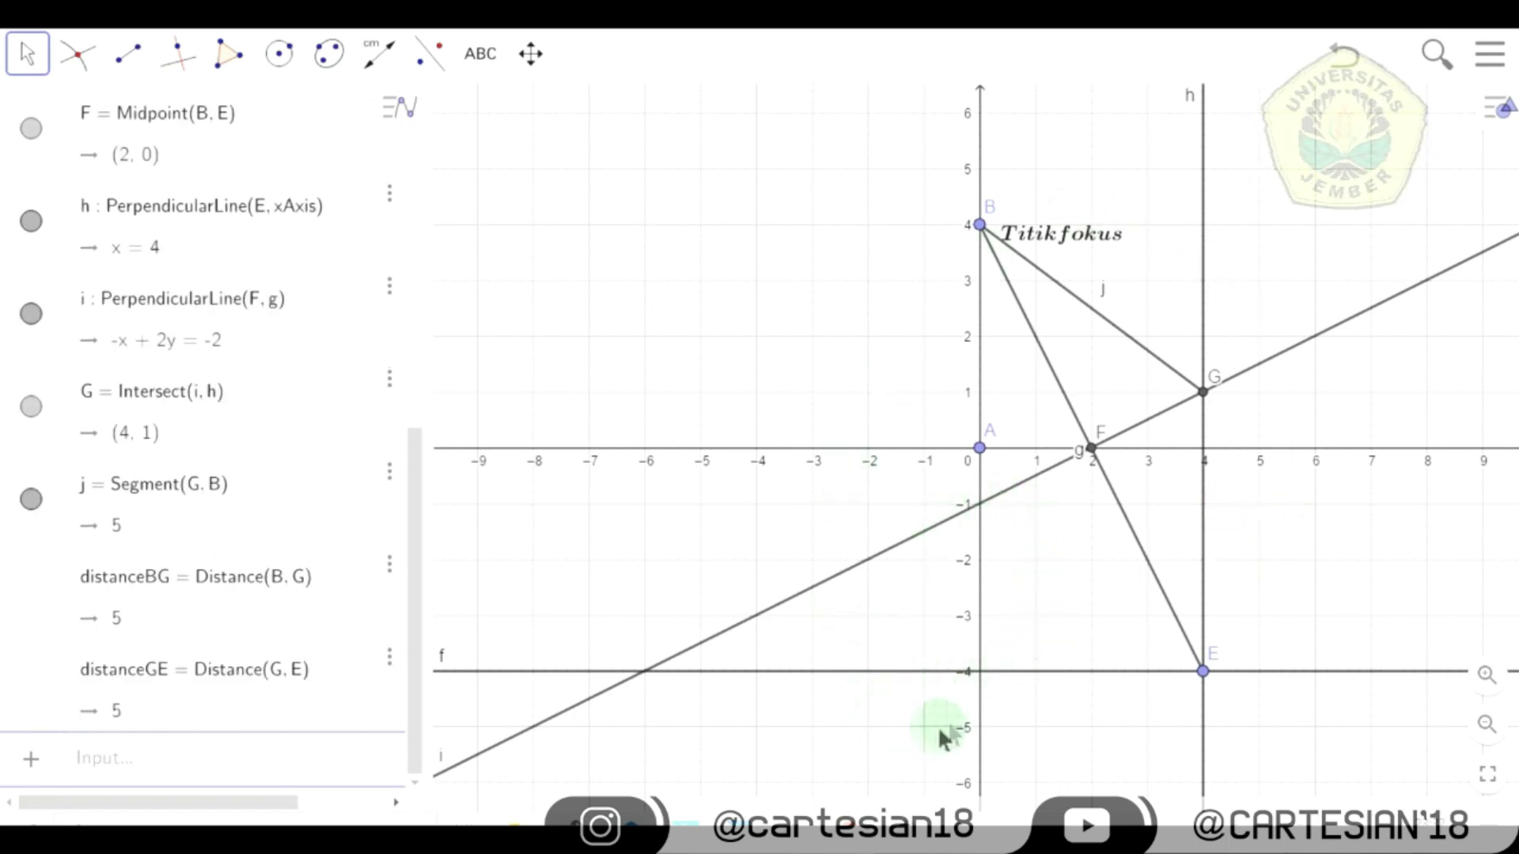
- Color the vertical line h through point E green (#66CC00)
right_click(1203, 253)
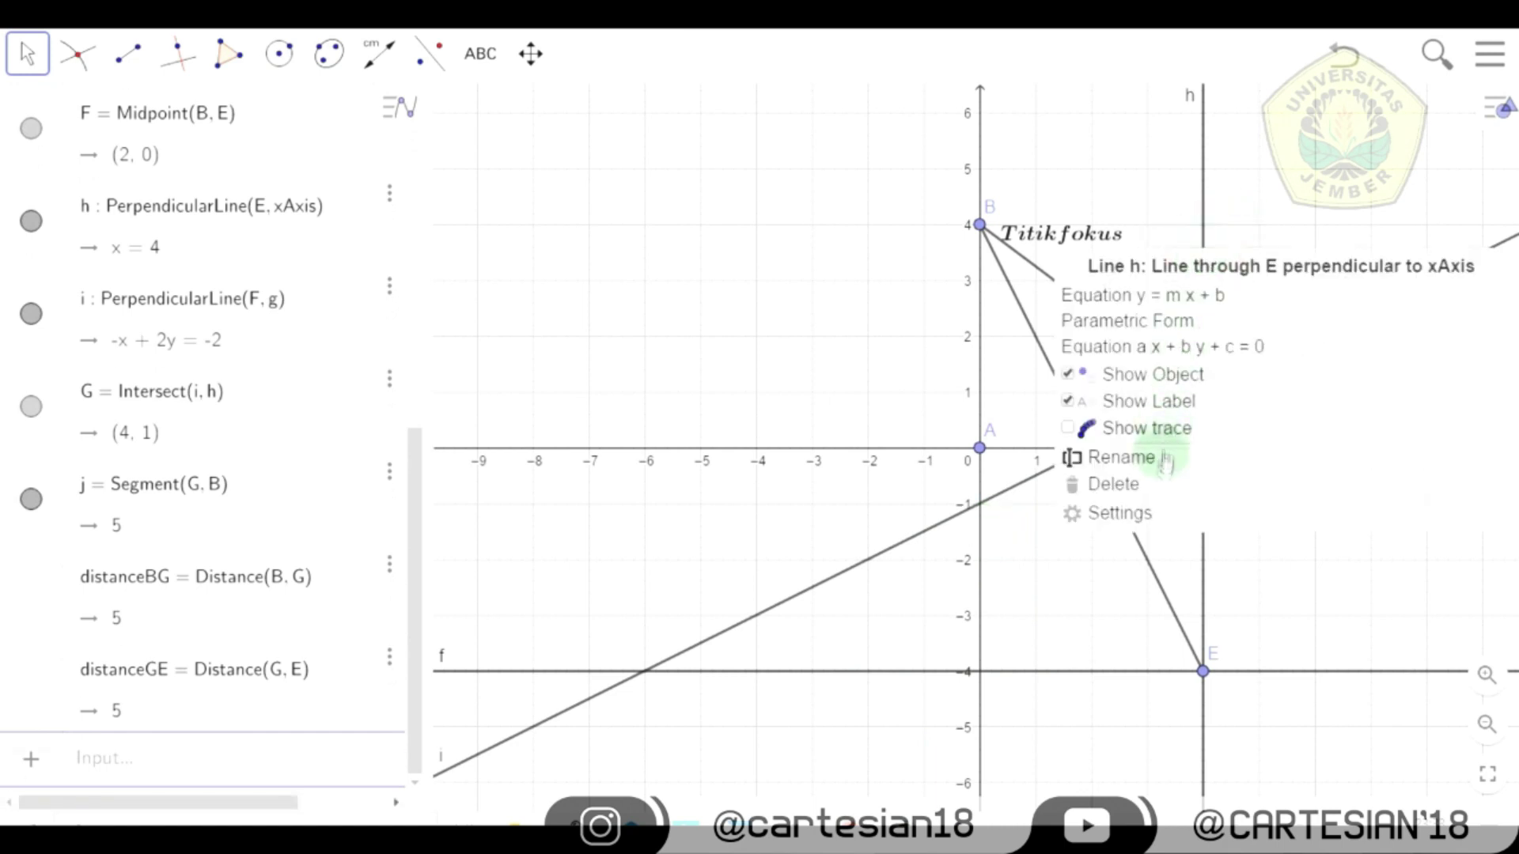
click(1155, 515)
click(1197, 95)
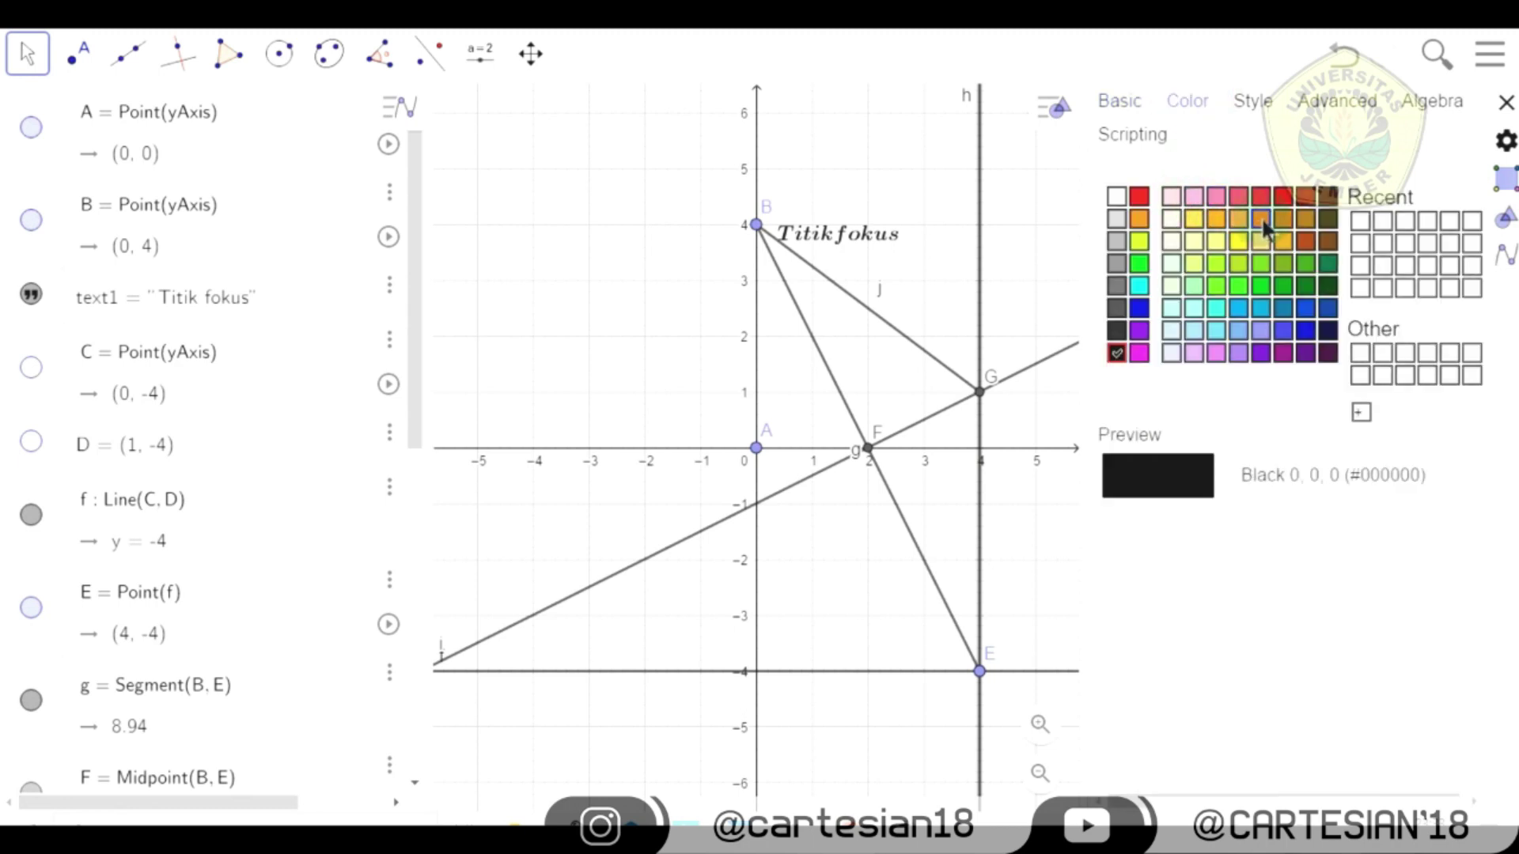
click(1239, 262)
click(1261, 264)
- Color the perpendicular line i through midpoint F green (#66CC00)
right_click(930, 425)
click(977, 681)
click(1183, 99)
click(1261, 263)
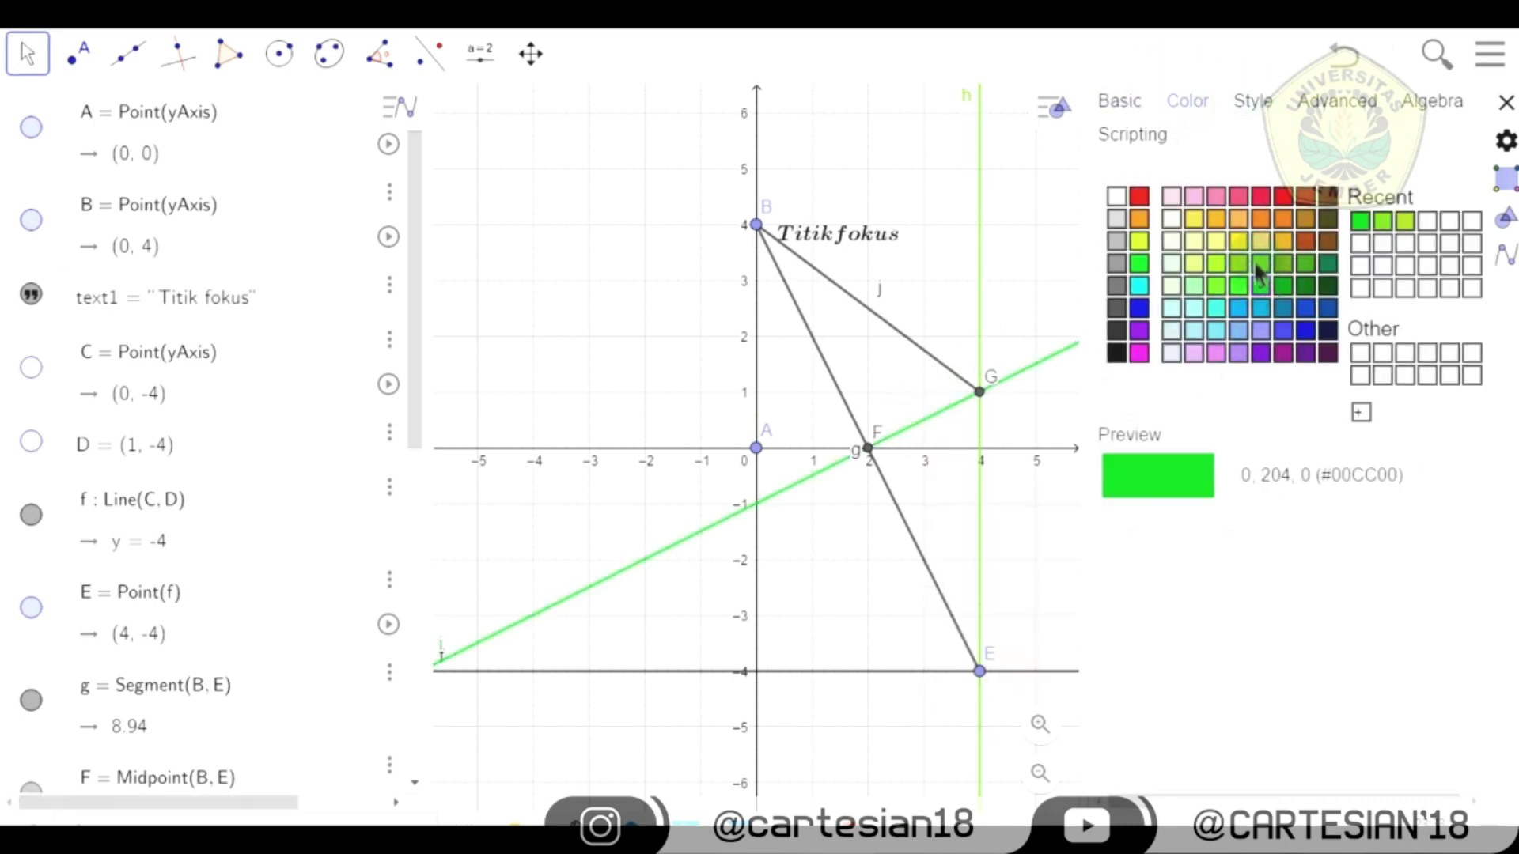
- Color segment j between points G and B green (#66CC00)
right_click(875, 315)
click(921, 493)
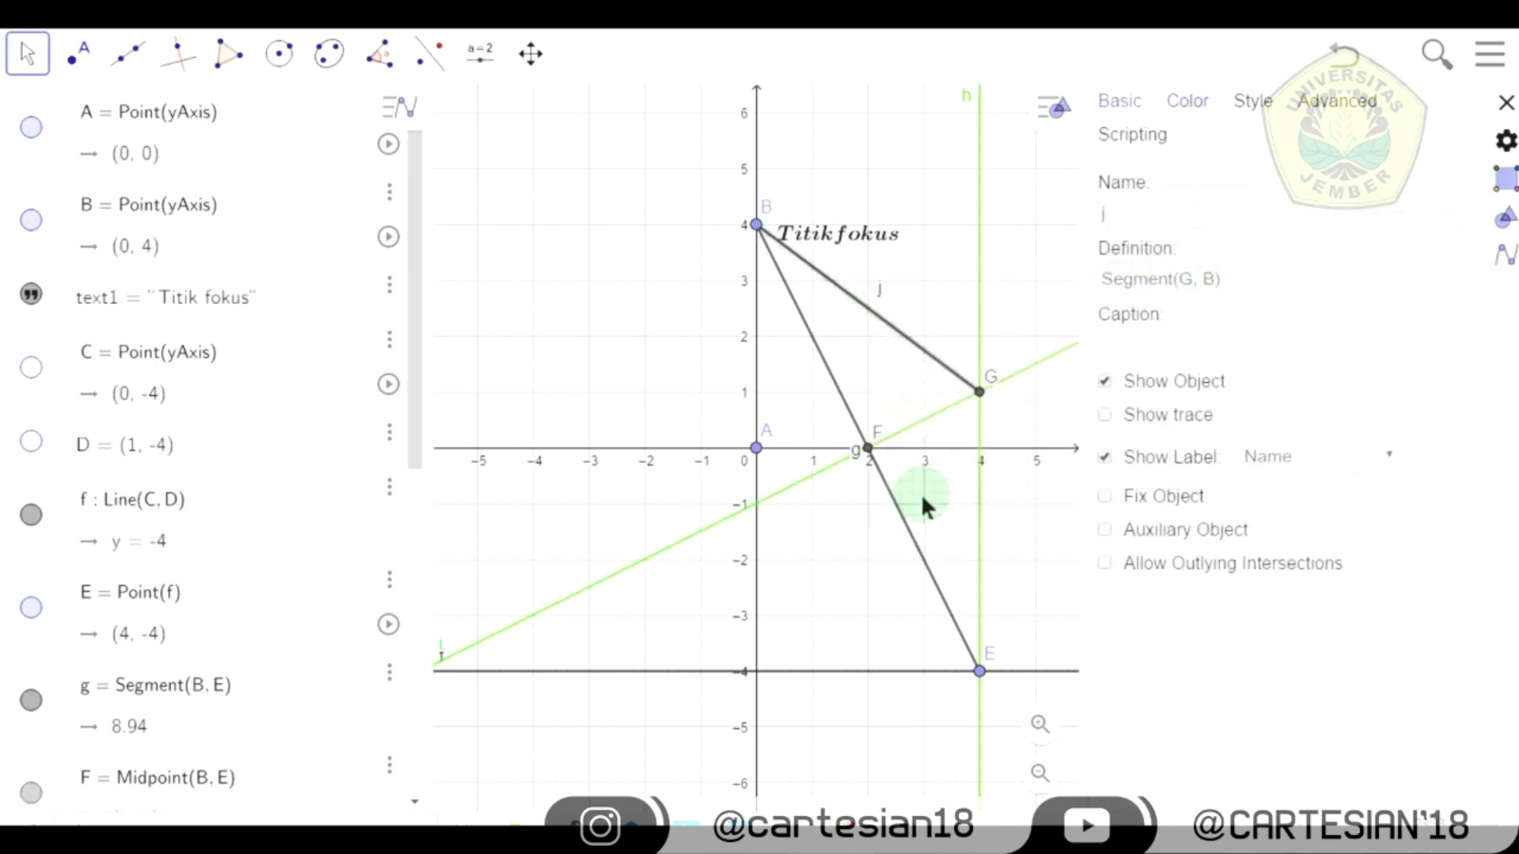
click(1187, 100)
click(1262, 265)
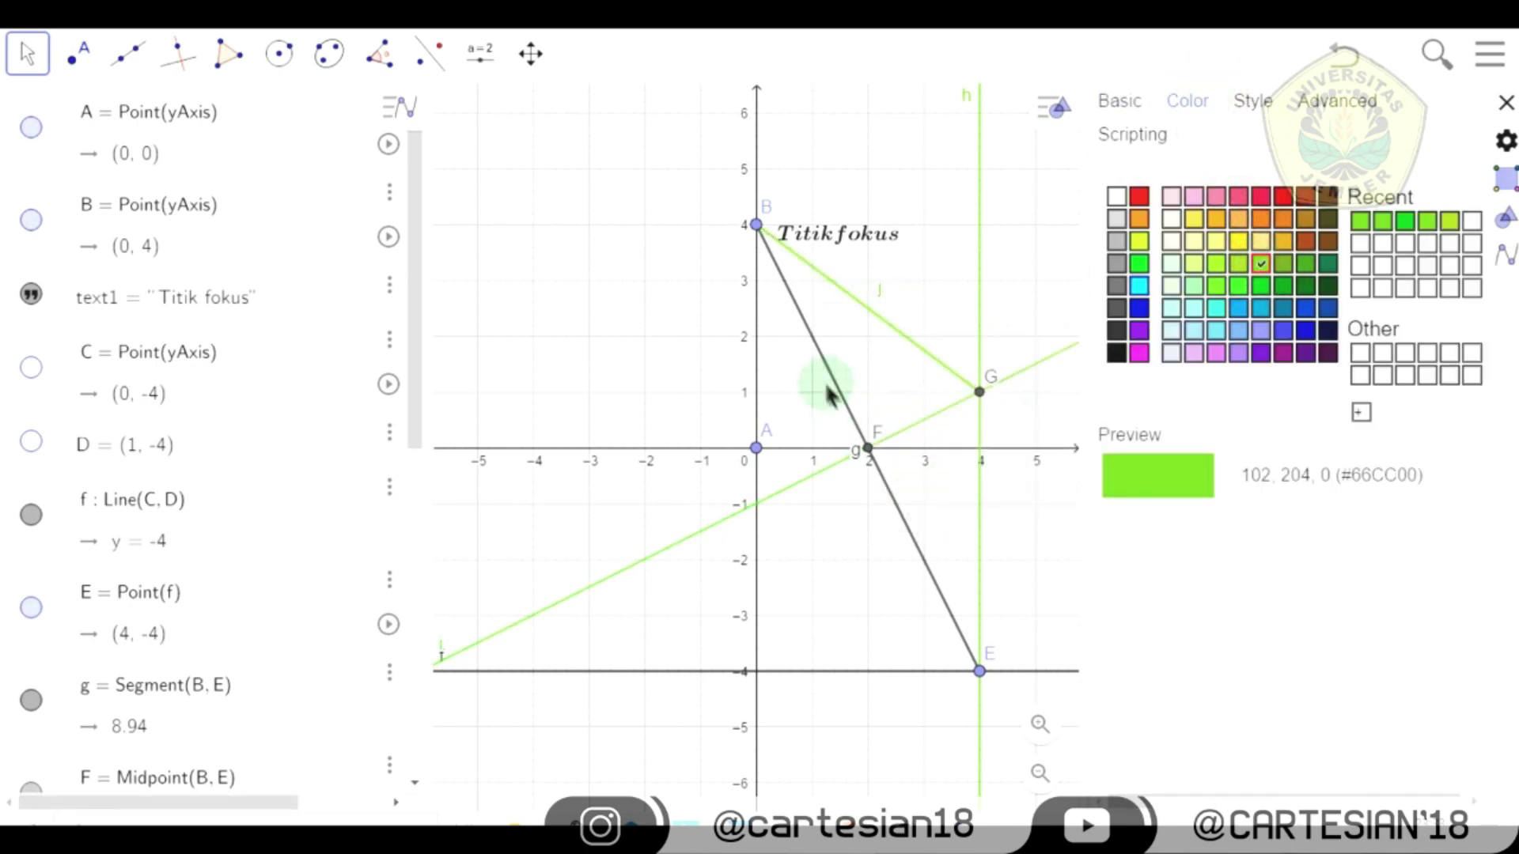
- Color segment g between points B and E yellow-green (#99CC00)
right_click(831, 377)
click(892, 558)
click(1196, 119)
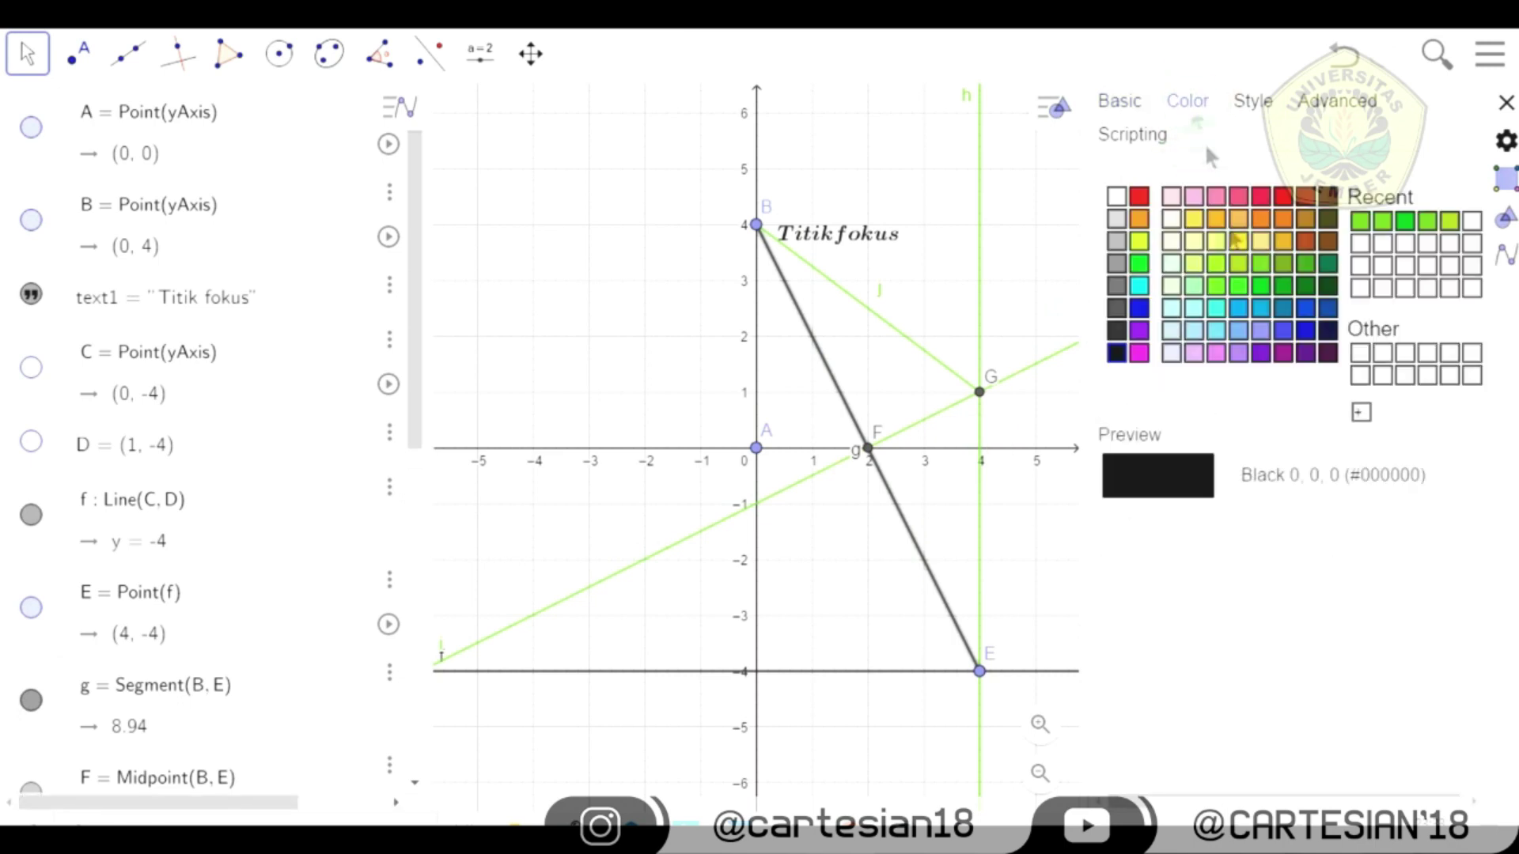
click(1253, 266)
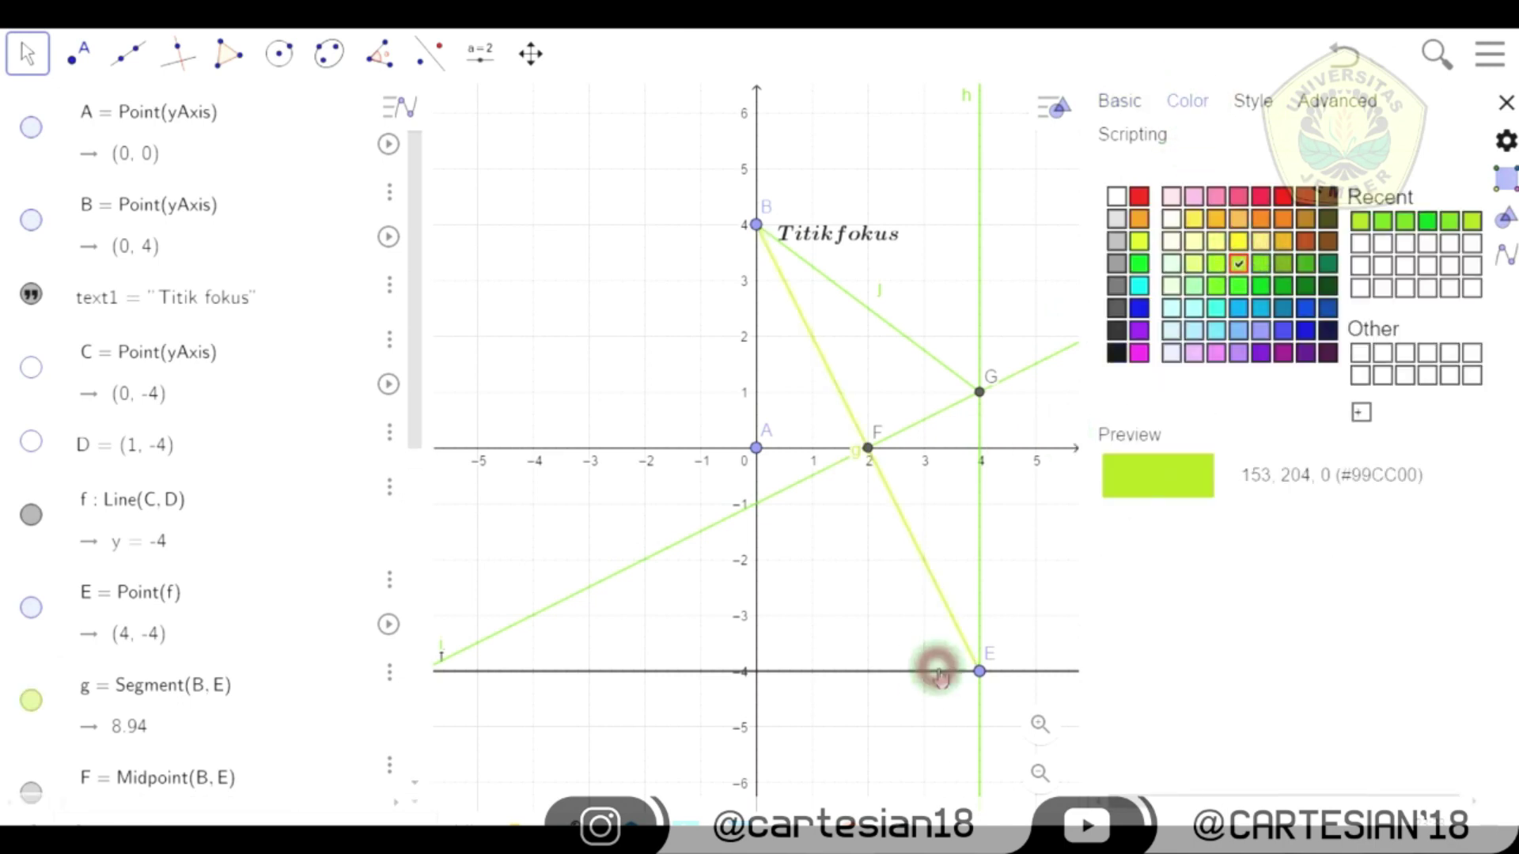
- Color the horizontal line f at y = -4 yellow-green (#99CC00) and close its settings
right_click(939, 669)
click(1002, 791)
click(1191, 102)
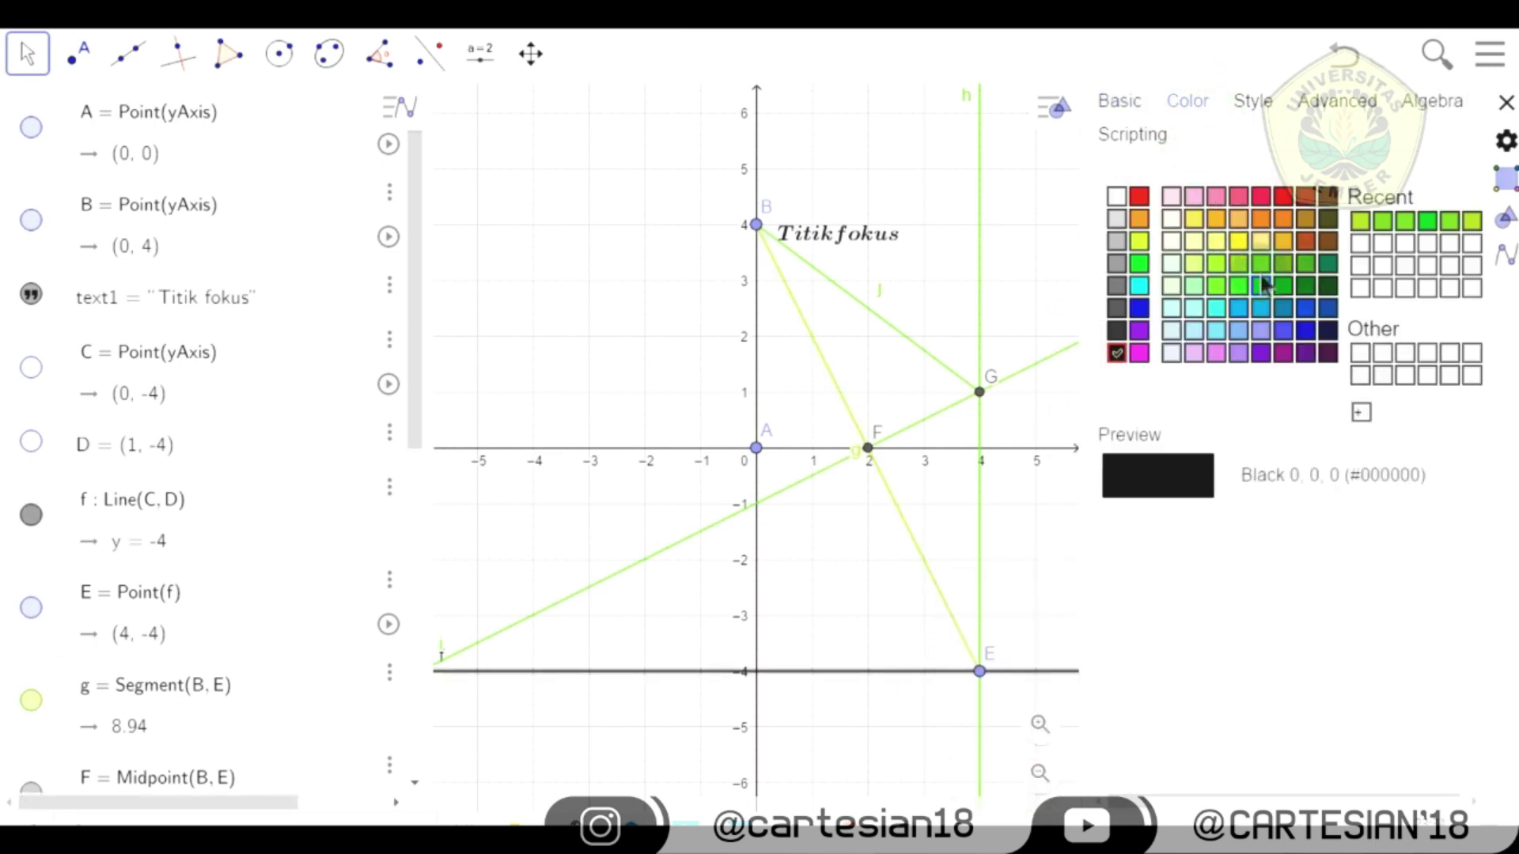
click(1242, 266)
click(1506, 103)
click(1078, 283)
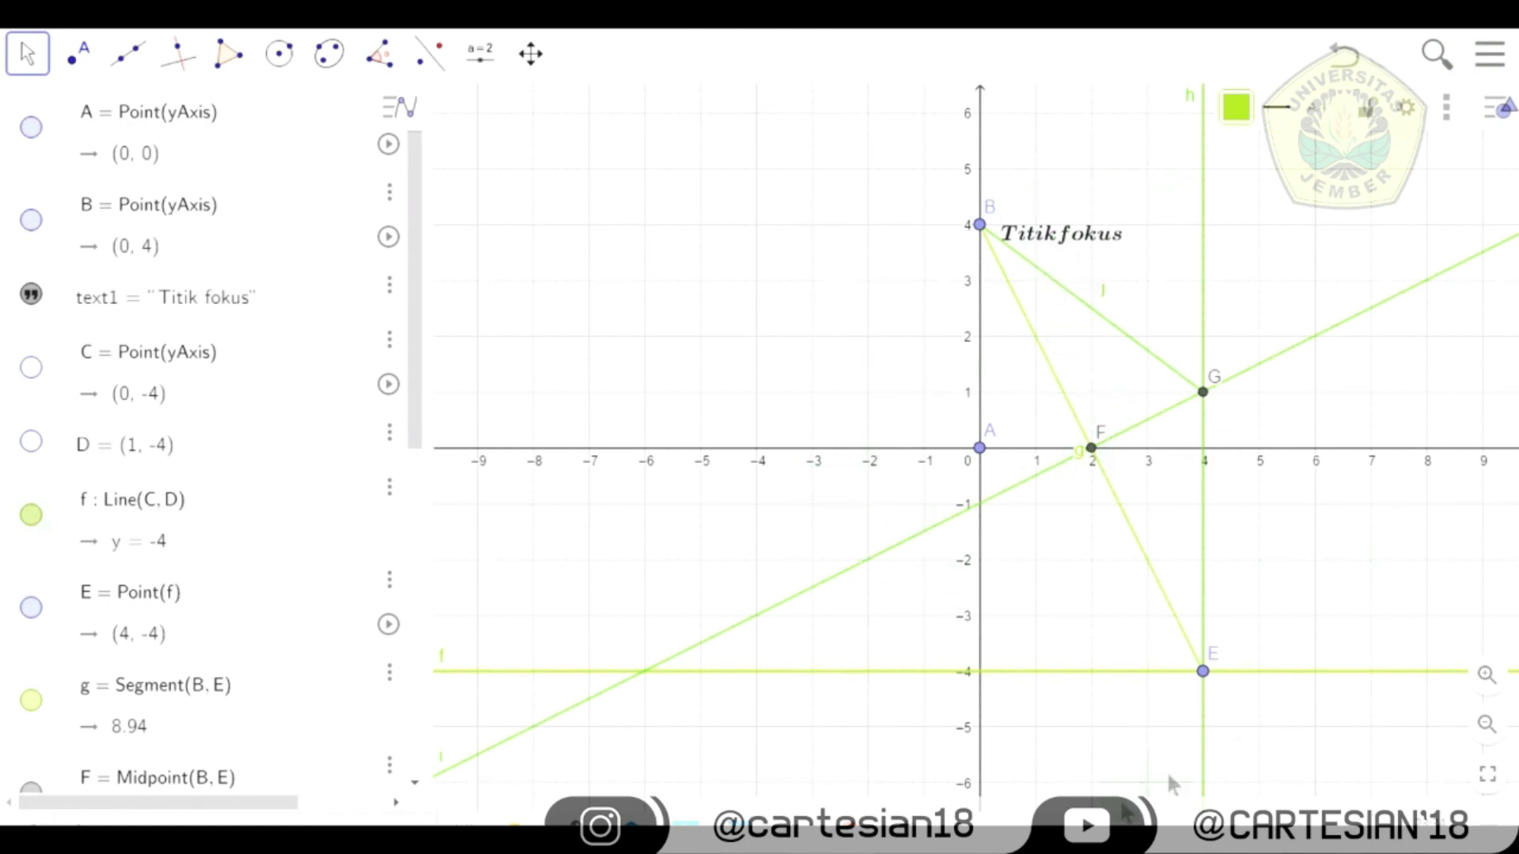
- Color the focus point B and the intersection point G red (#FF0033)
right_click(979, 226)
click(1034, 462)
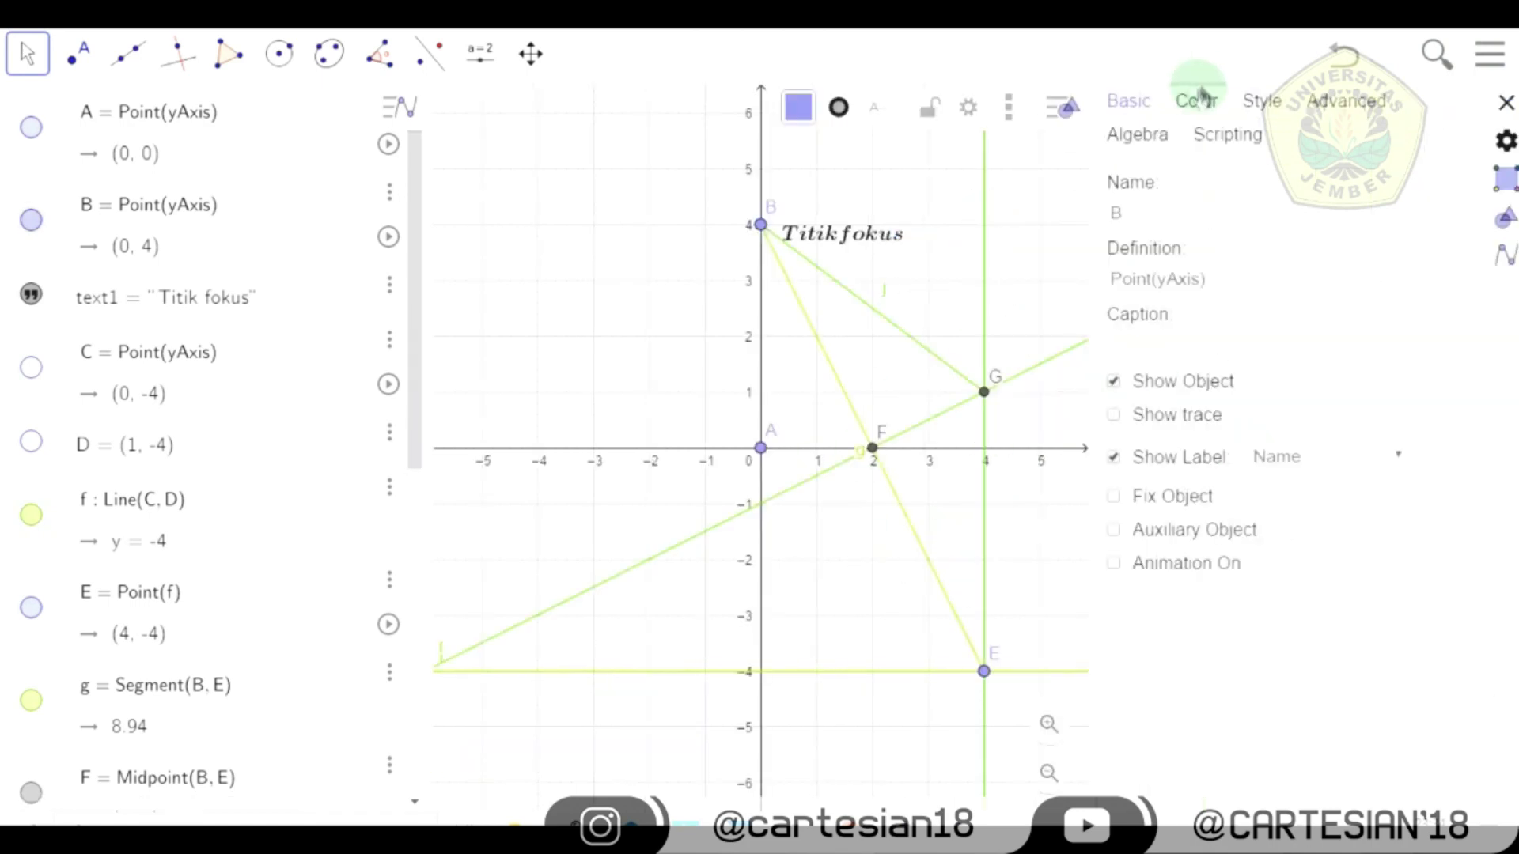
click(1197, 101)
click(1270, 195)
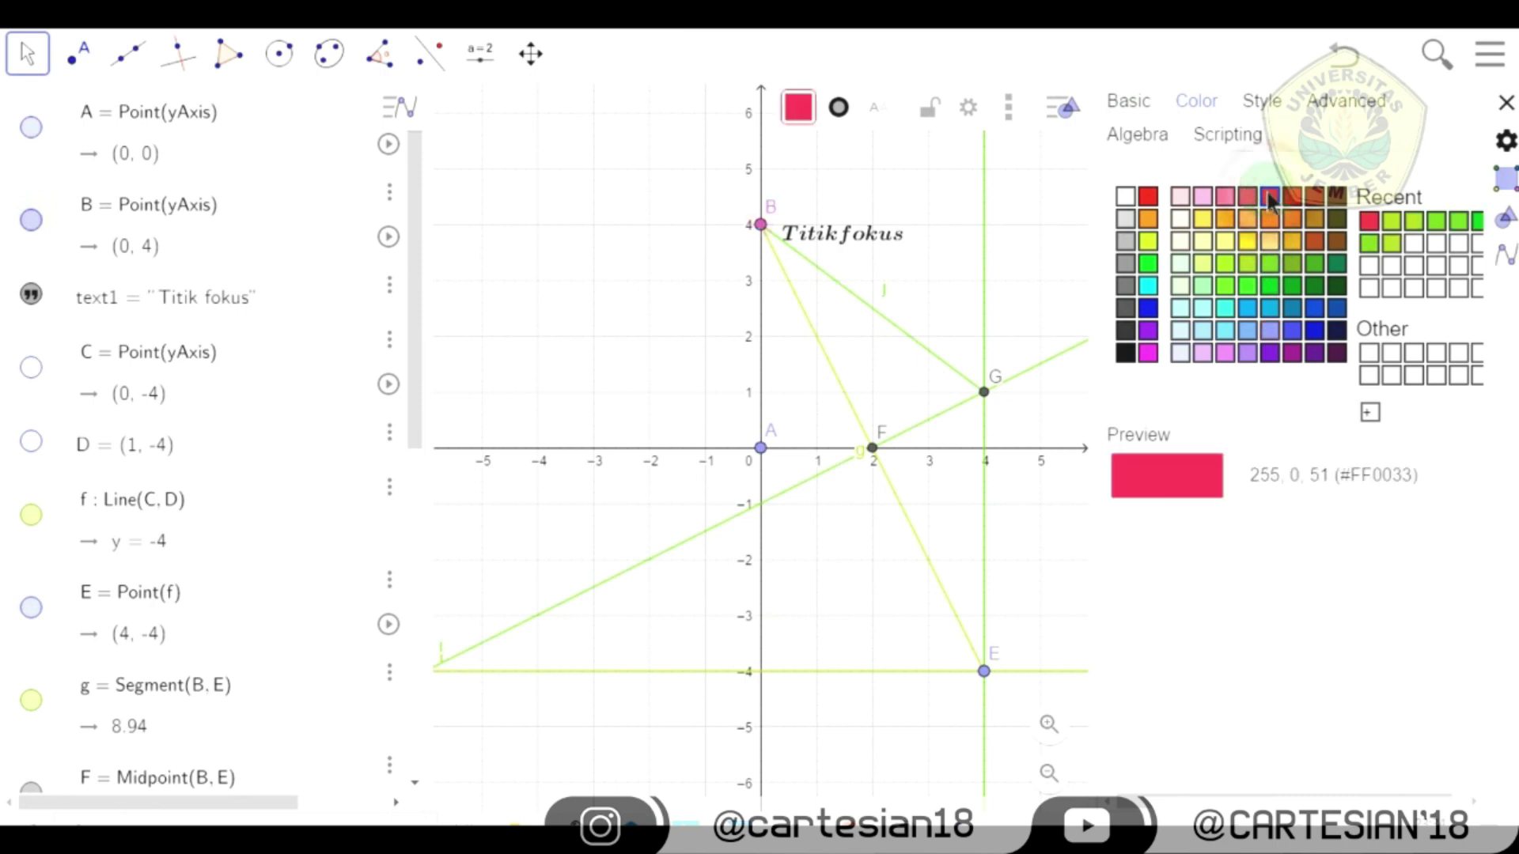
right_click(983, 391)
click(1033, 595)
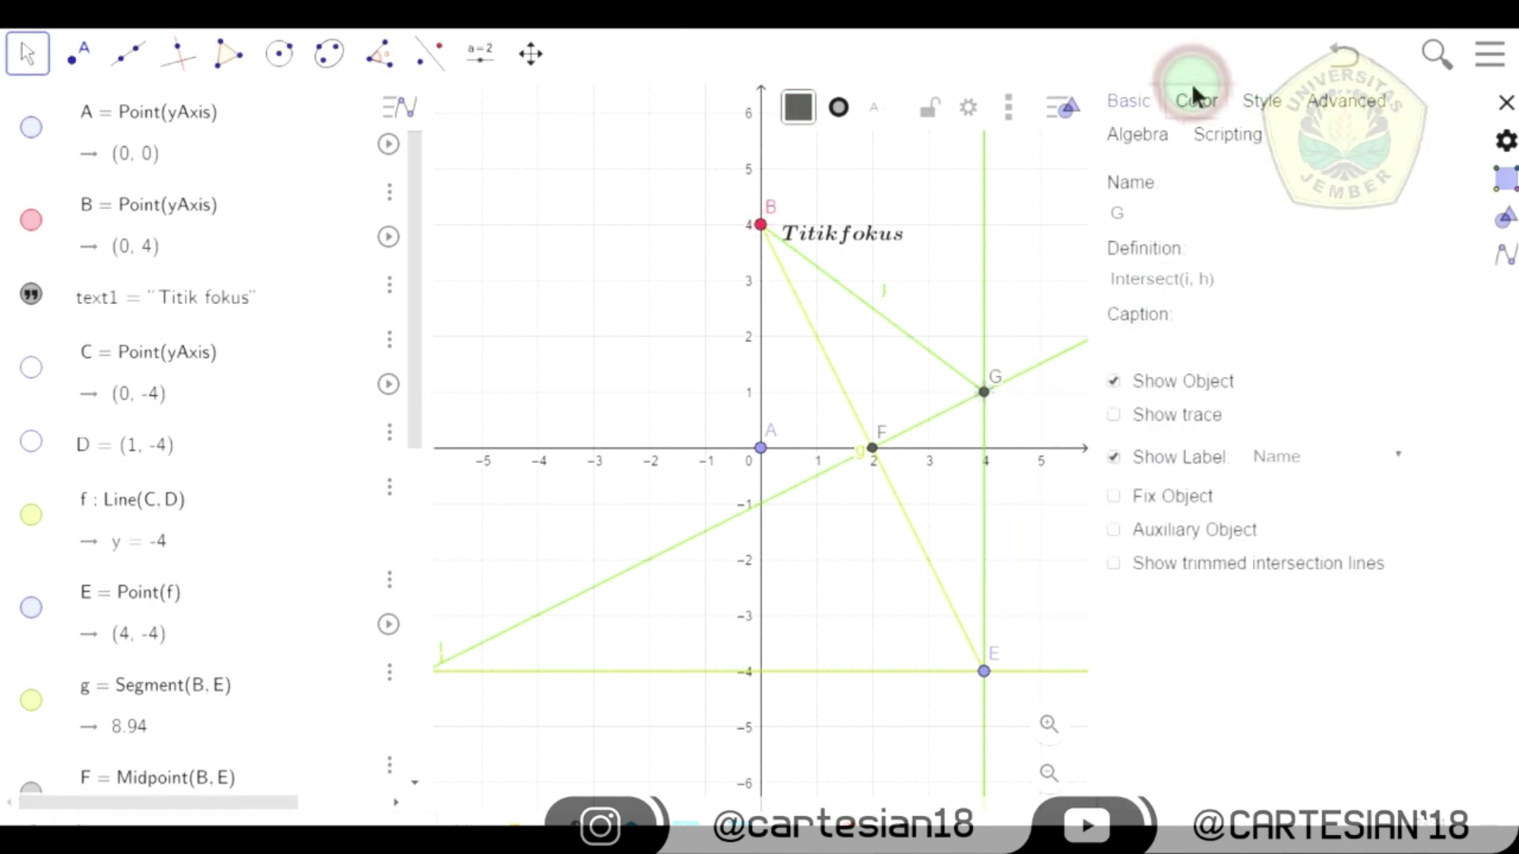
click(1196, 100)
click(1269, 195)
- Color midpoint F and point E on the directrix pink (#FF3366)
right_click(872, 448)
click(938, 660)
click(1197, 100)
click(1248, 196)
right_click(987, 663)
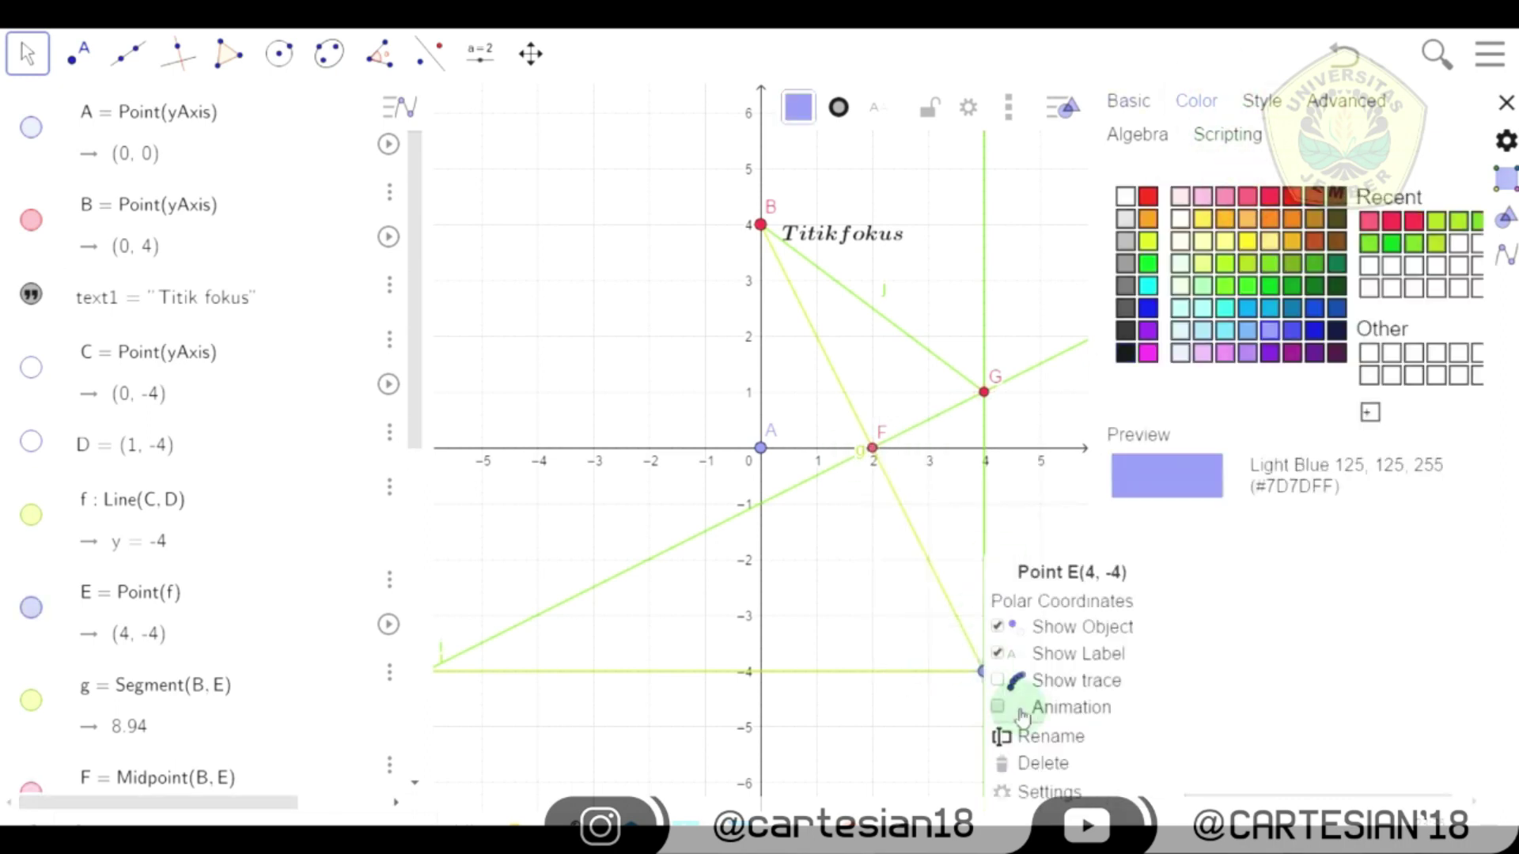
click(1028, 787)
click(1211, 103)
click(1248, 195)
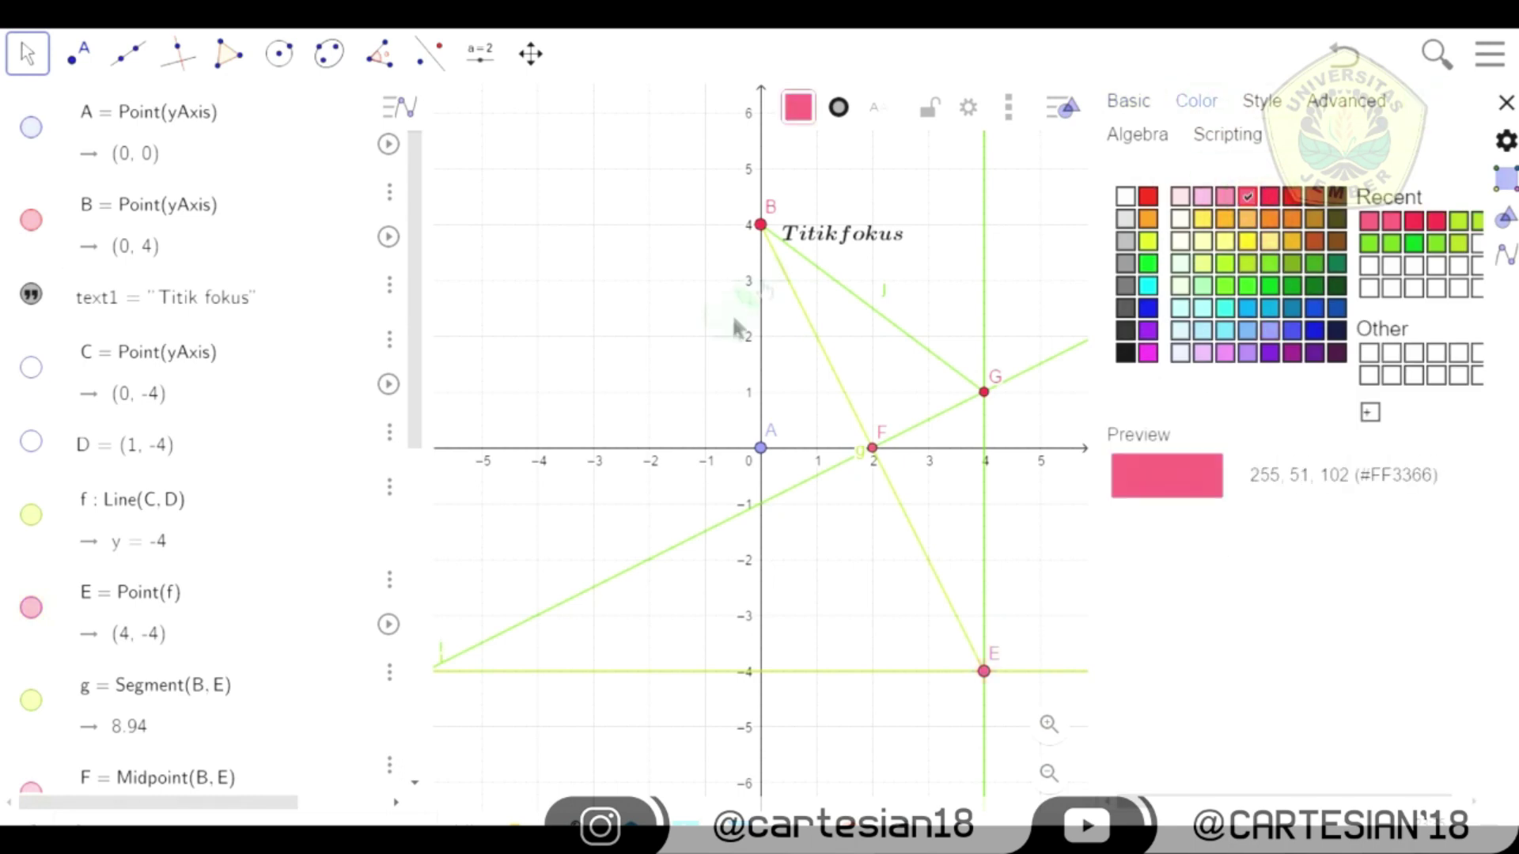
- Color the origin point A pink (#FF3366) and close its settings
right_click(760, 448)
click(807, 678)
click(1202, 102)
click(1248, 195)
click(1505, 103)
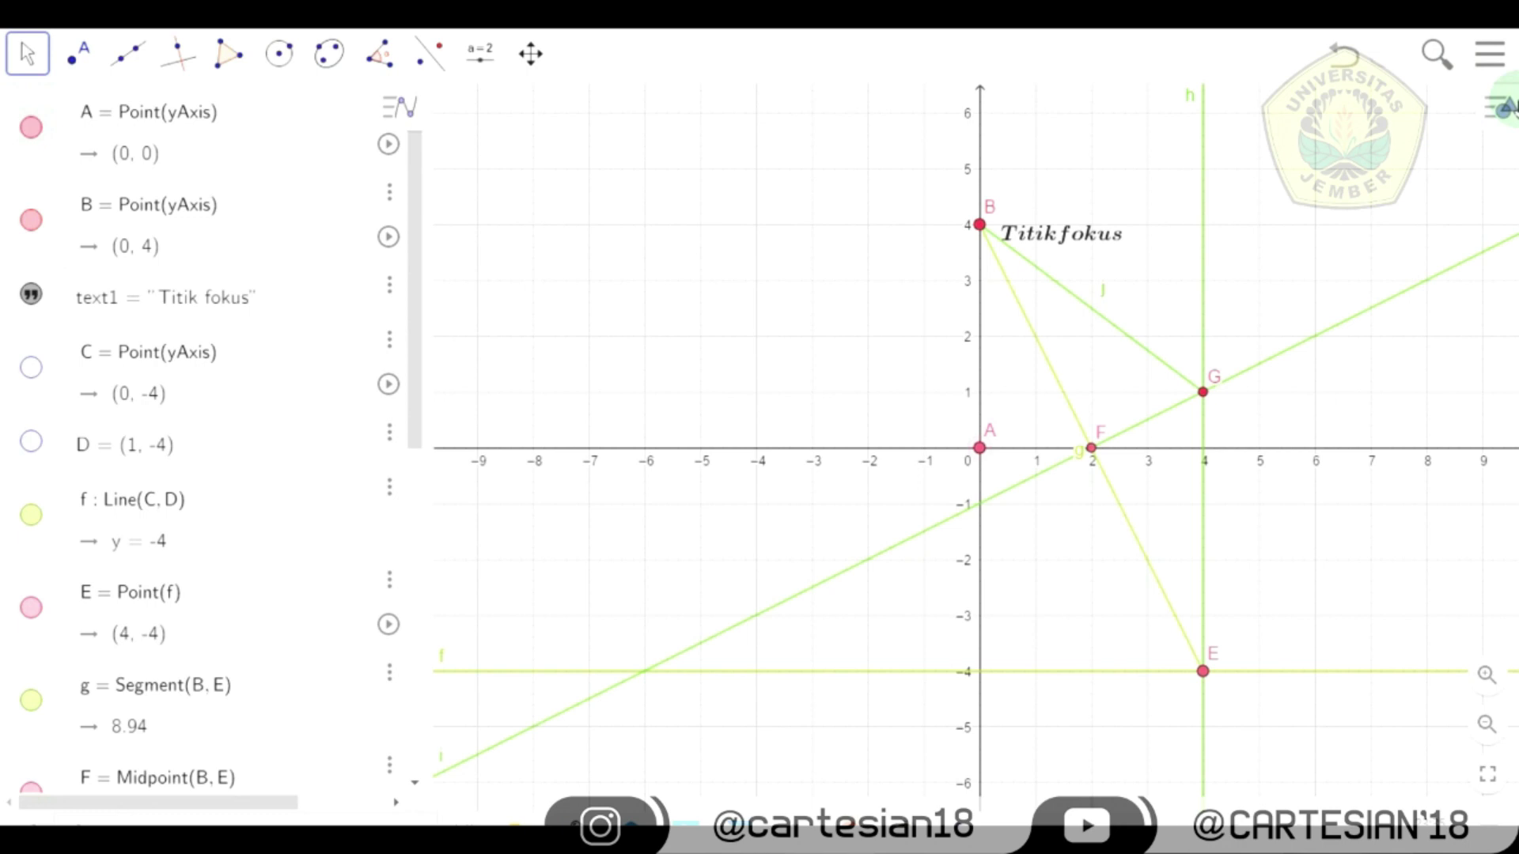
- Set point E's size to 9 and its point style to a cross, and close its settings
right_click(1222, 654)
click(1261, 790)
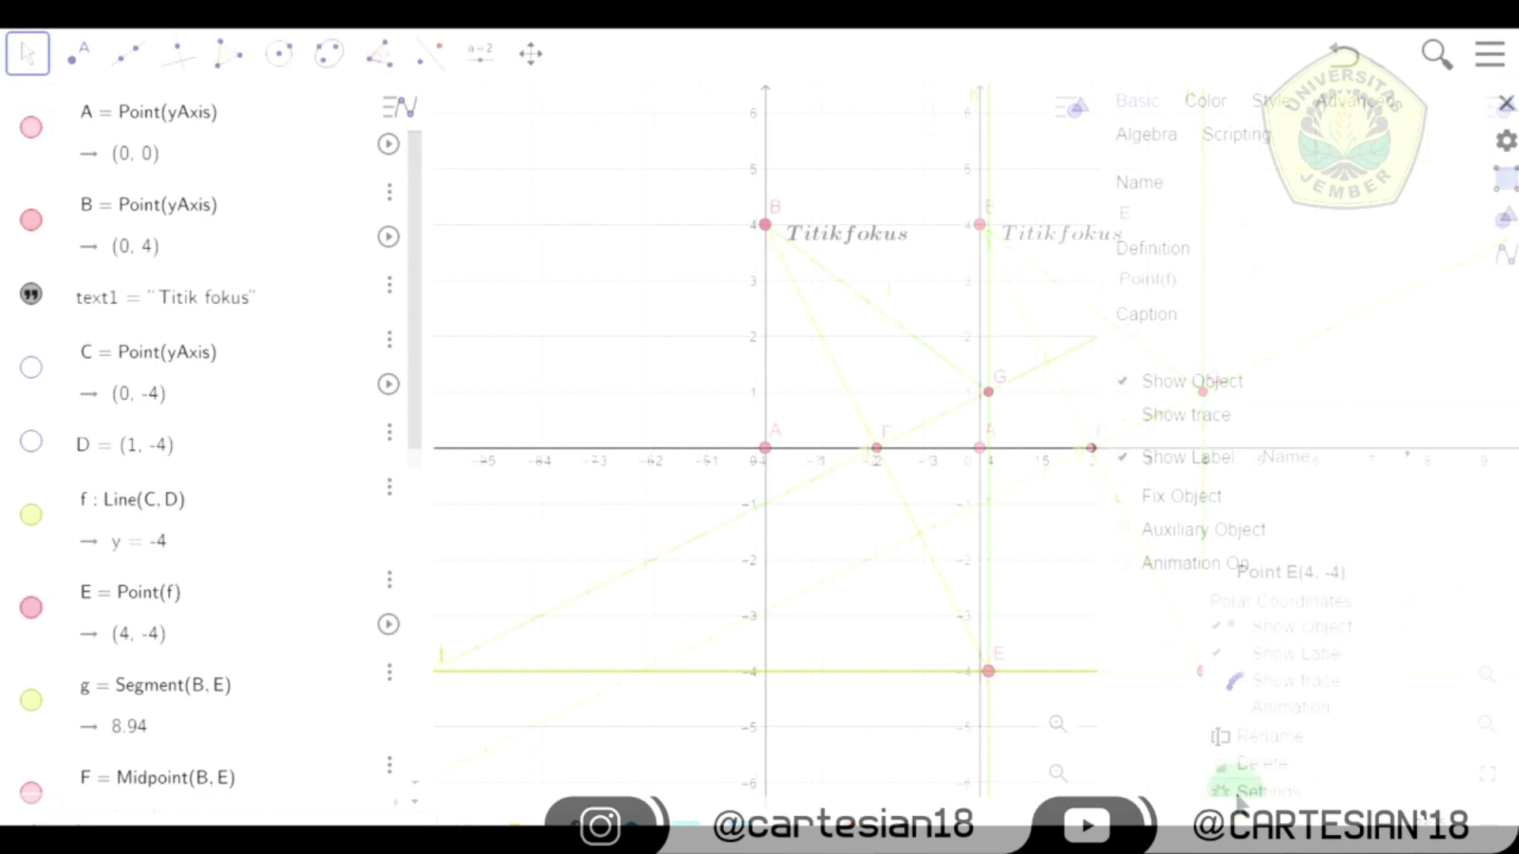
click(1270, 100)
click(1245, 205)
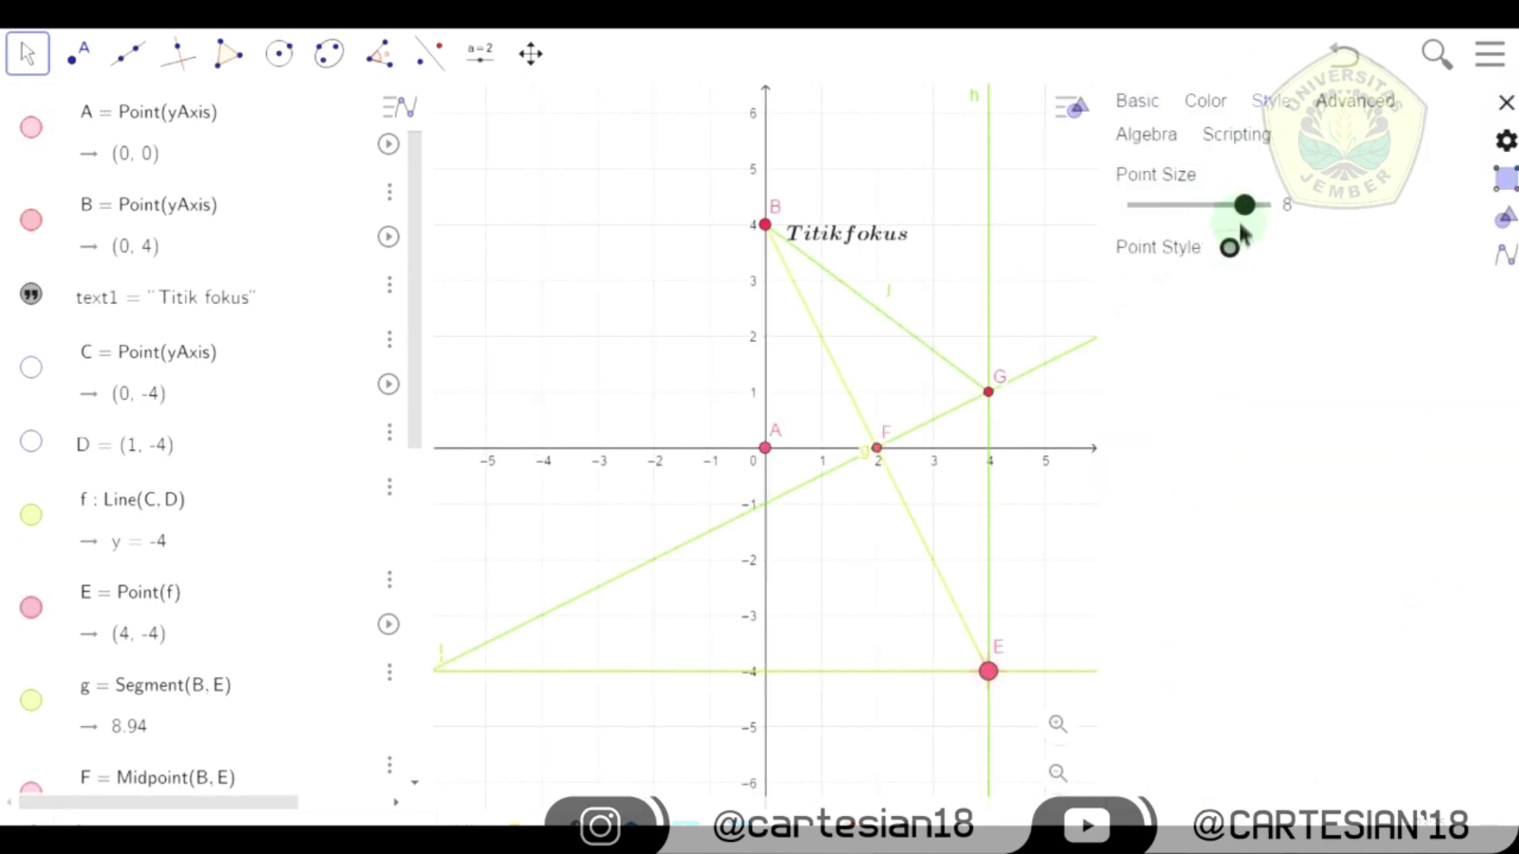
drag(1247, 208, 1261, 207)
click(1230, 247)
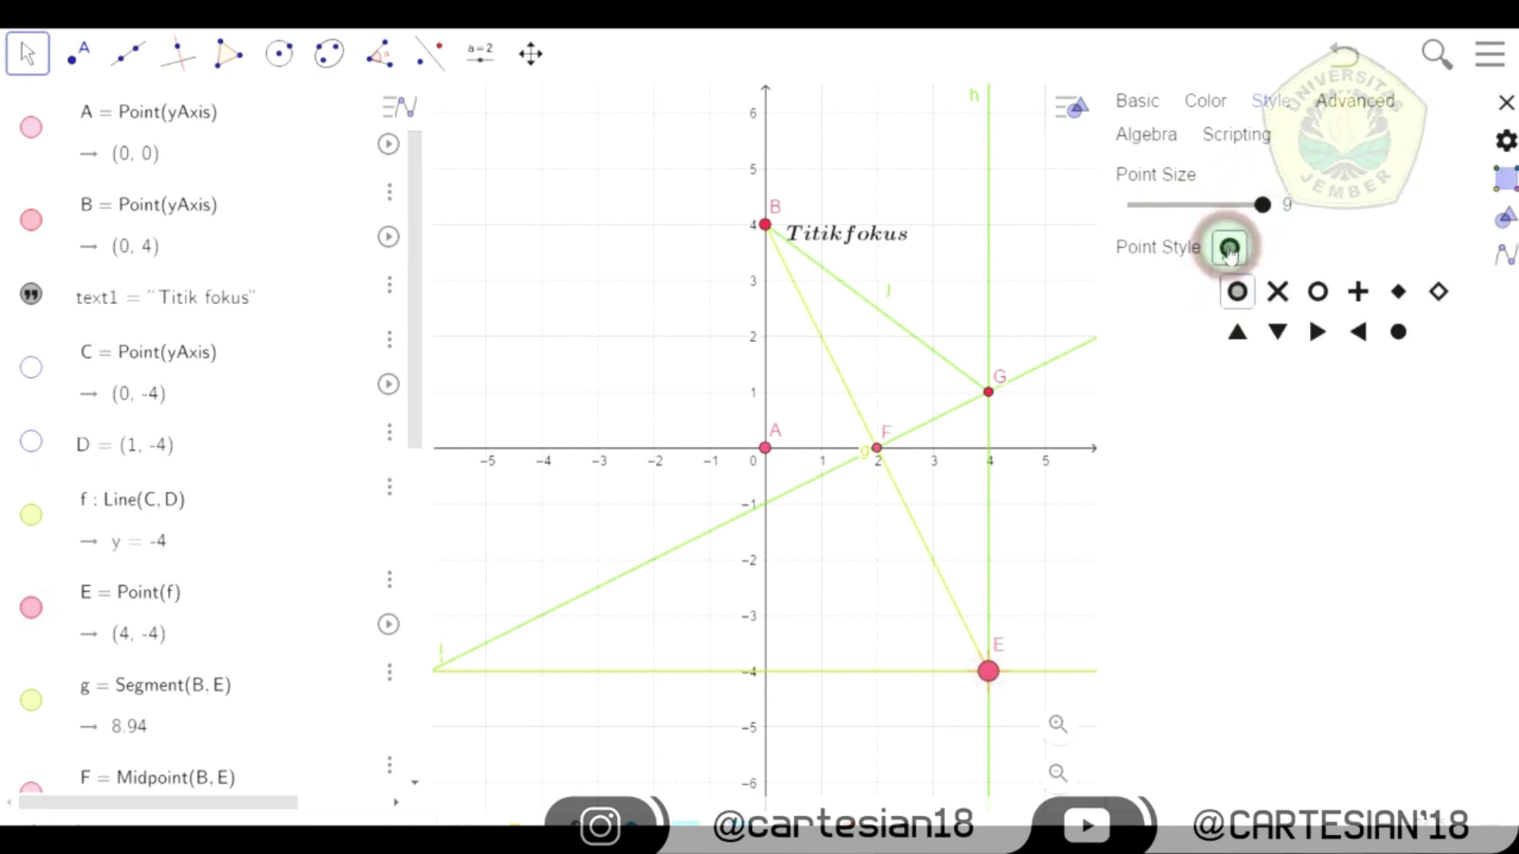
click(1279, 292)
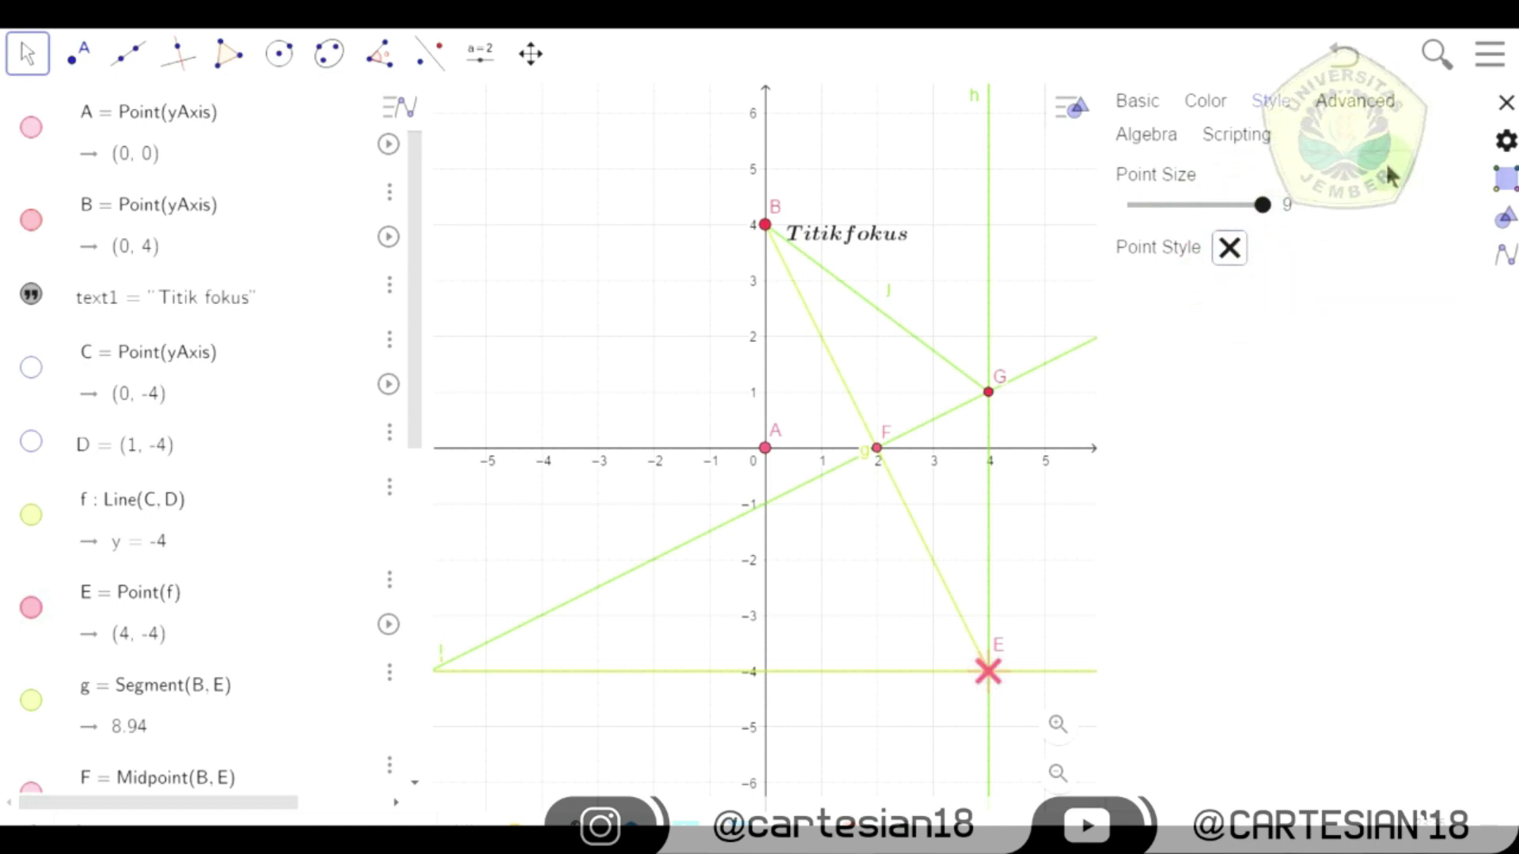
click(1506, 102)
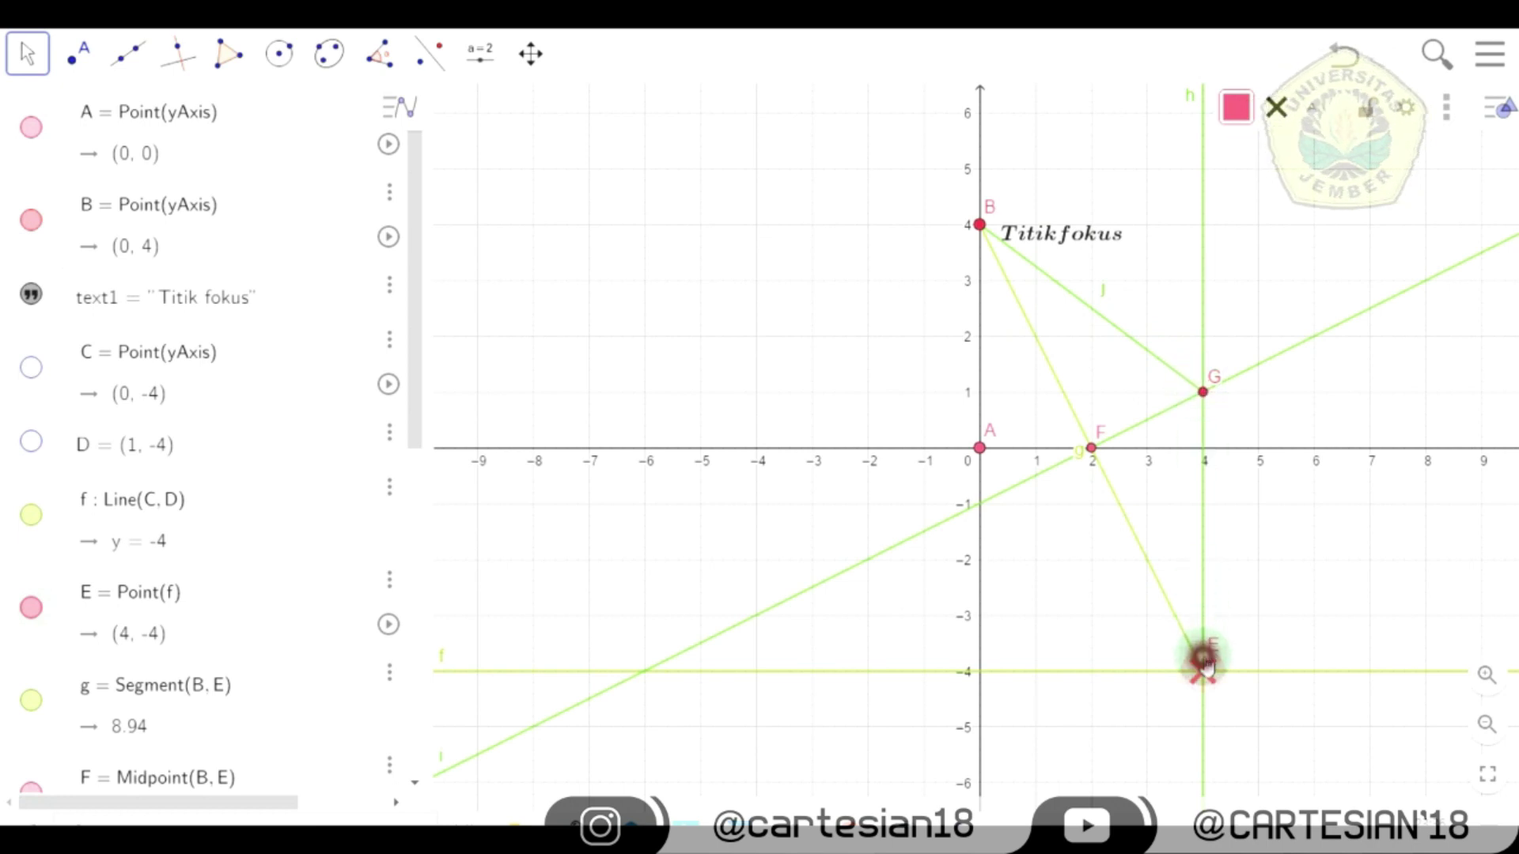
- Nudge point E along the directrix to about (3.96, -4) and turn on the trace for point G
drag(1204, 664, 1200, 671)
right_click(1202, 392)
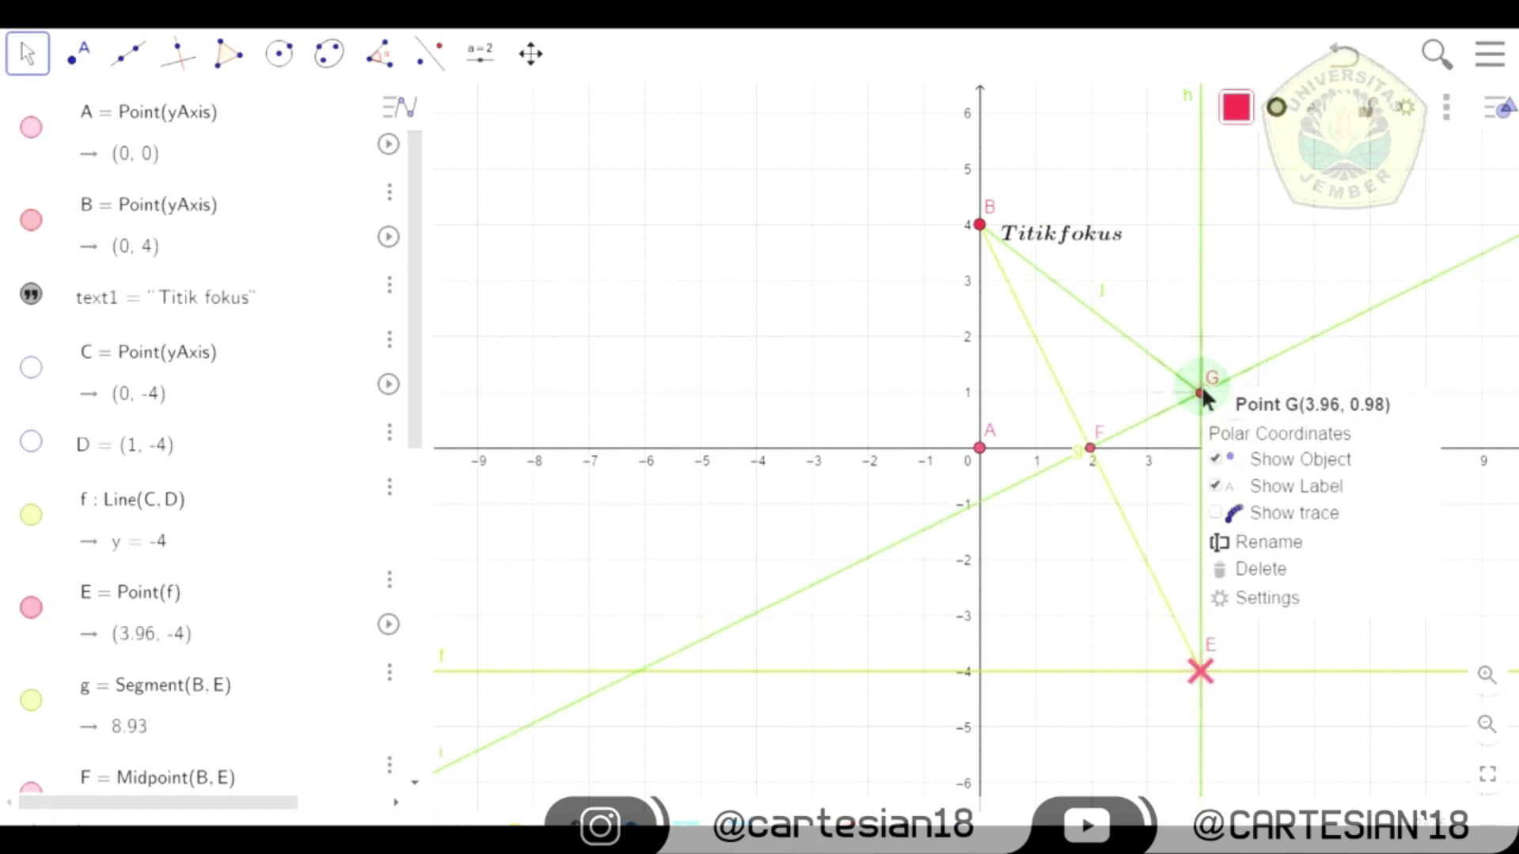
click(1261, 510)
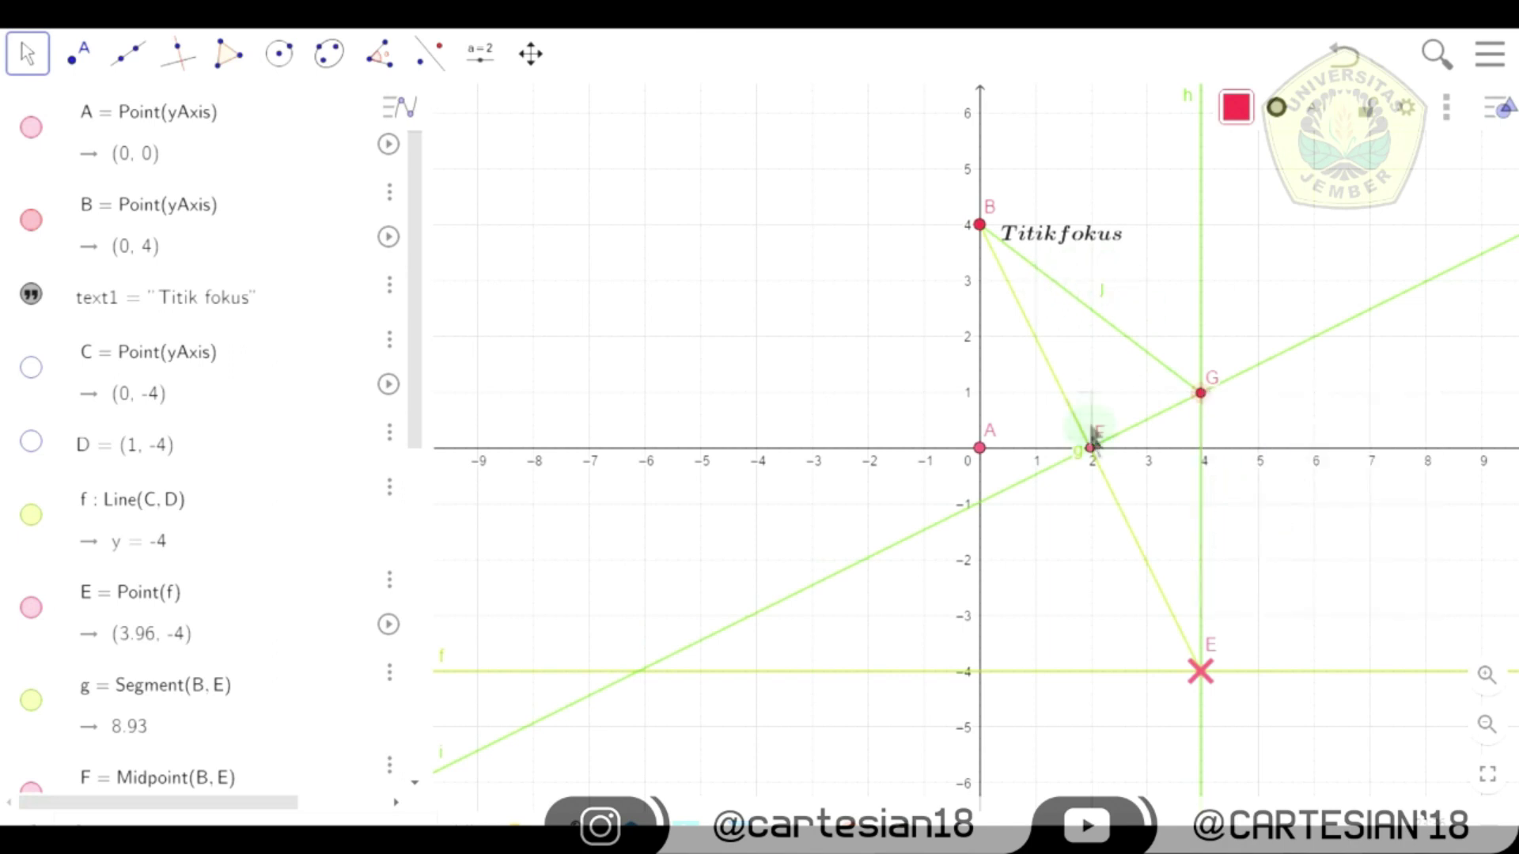
- Hide segment j between points B and G and segment g between points B and E
right_click(1111, 326)
click(1163, 366)
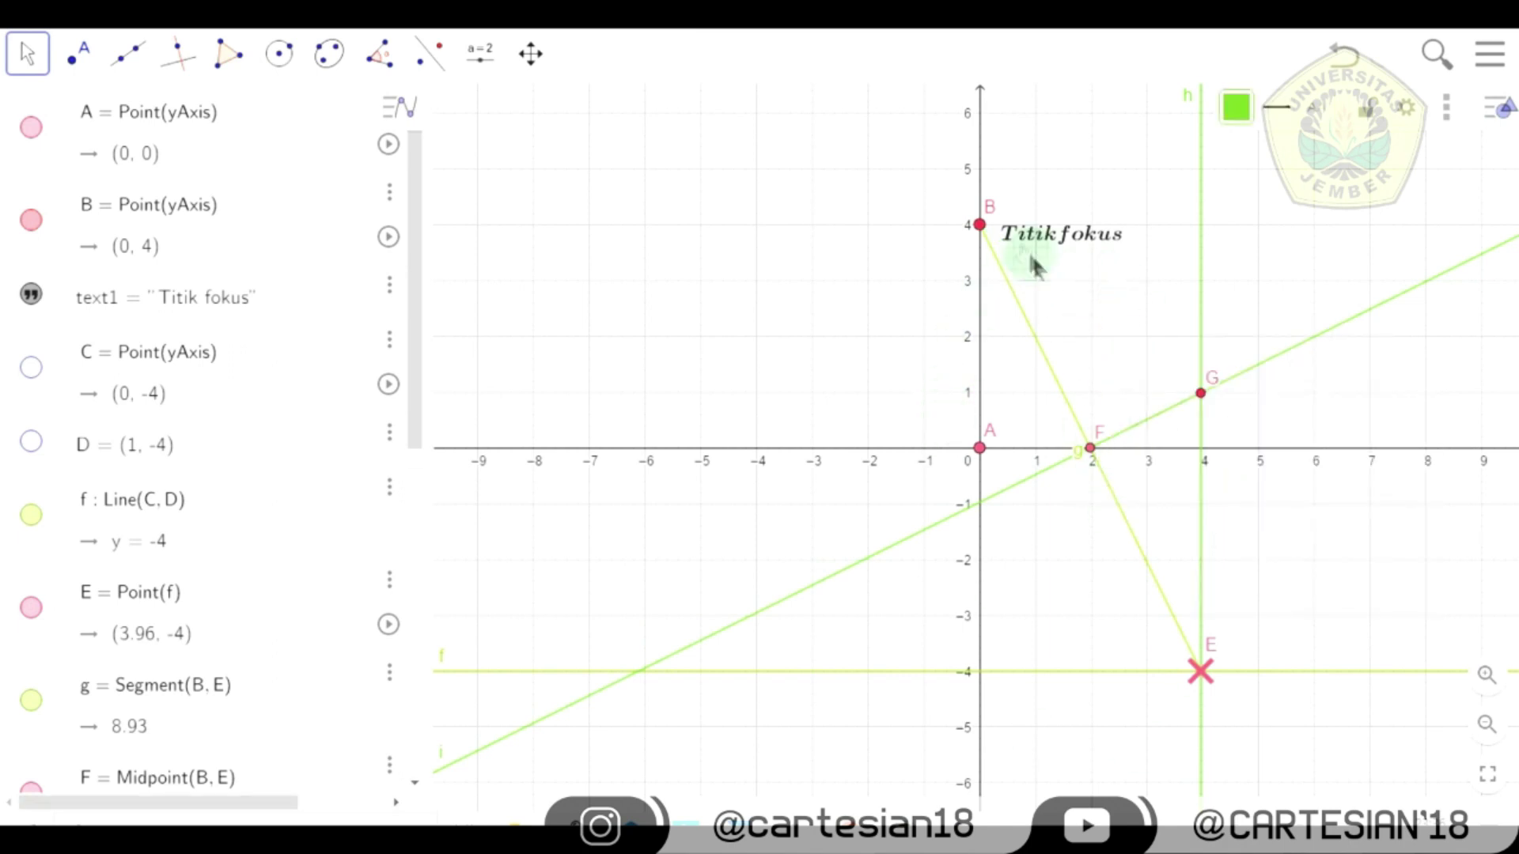
right_click(1022, 306)
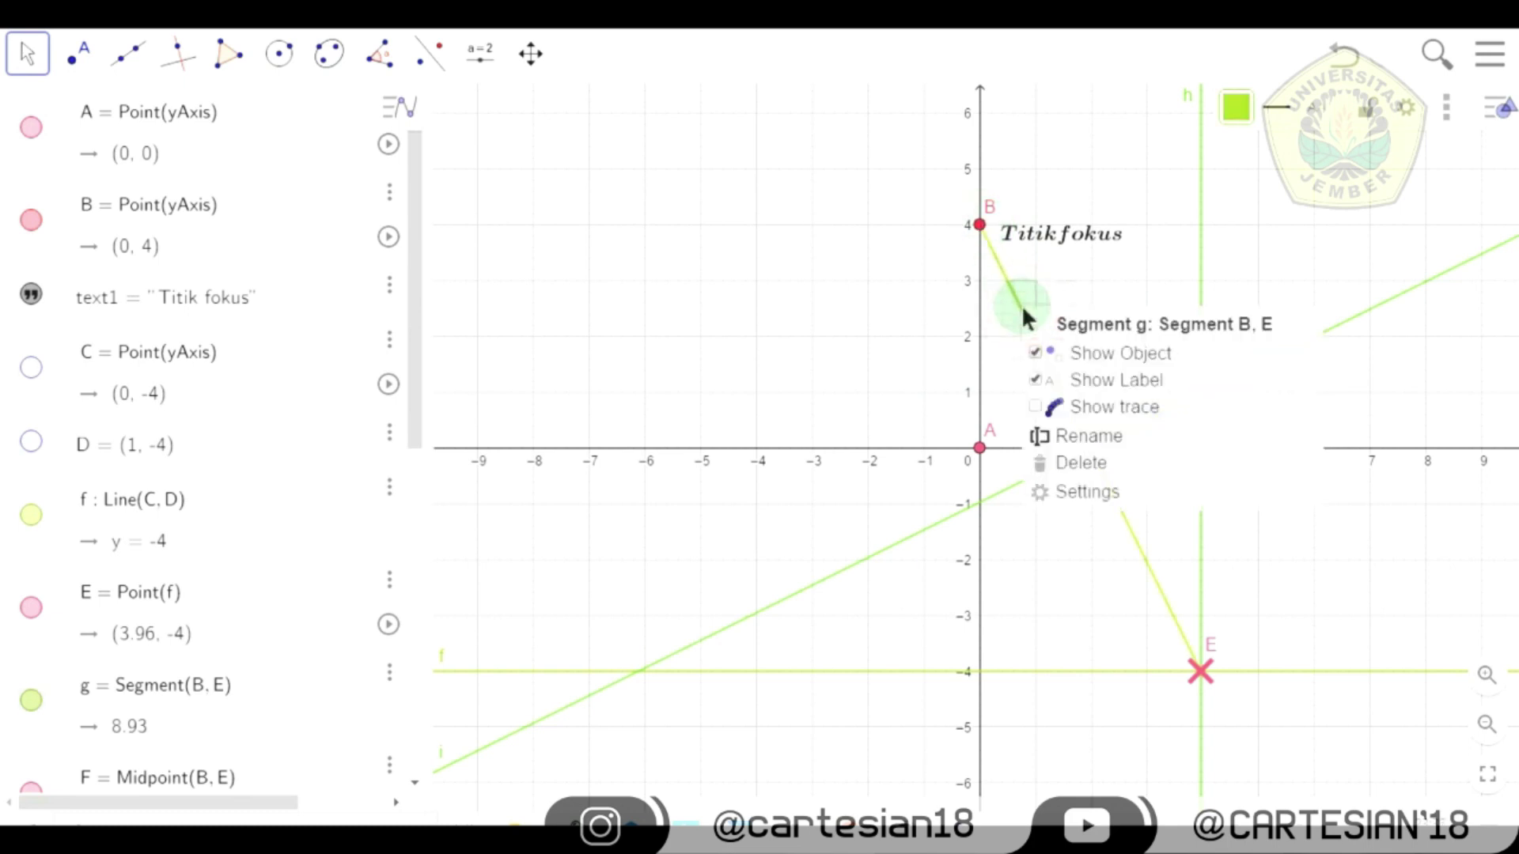
click(1055, 362)
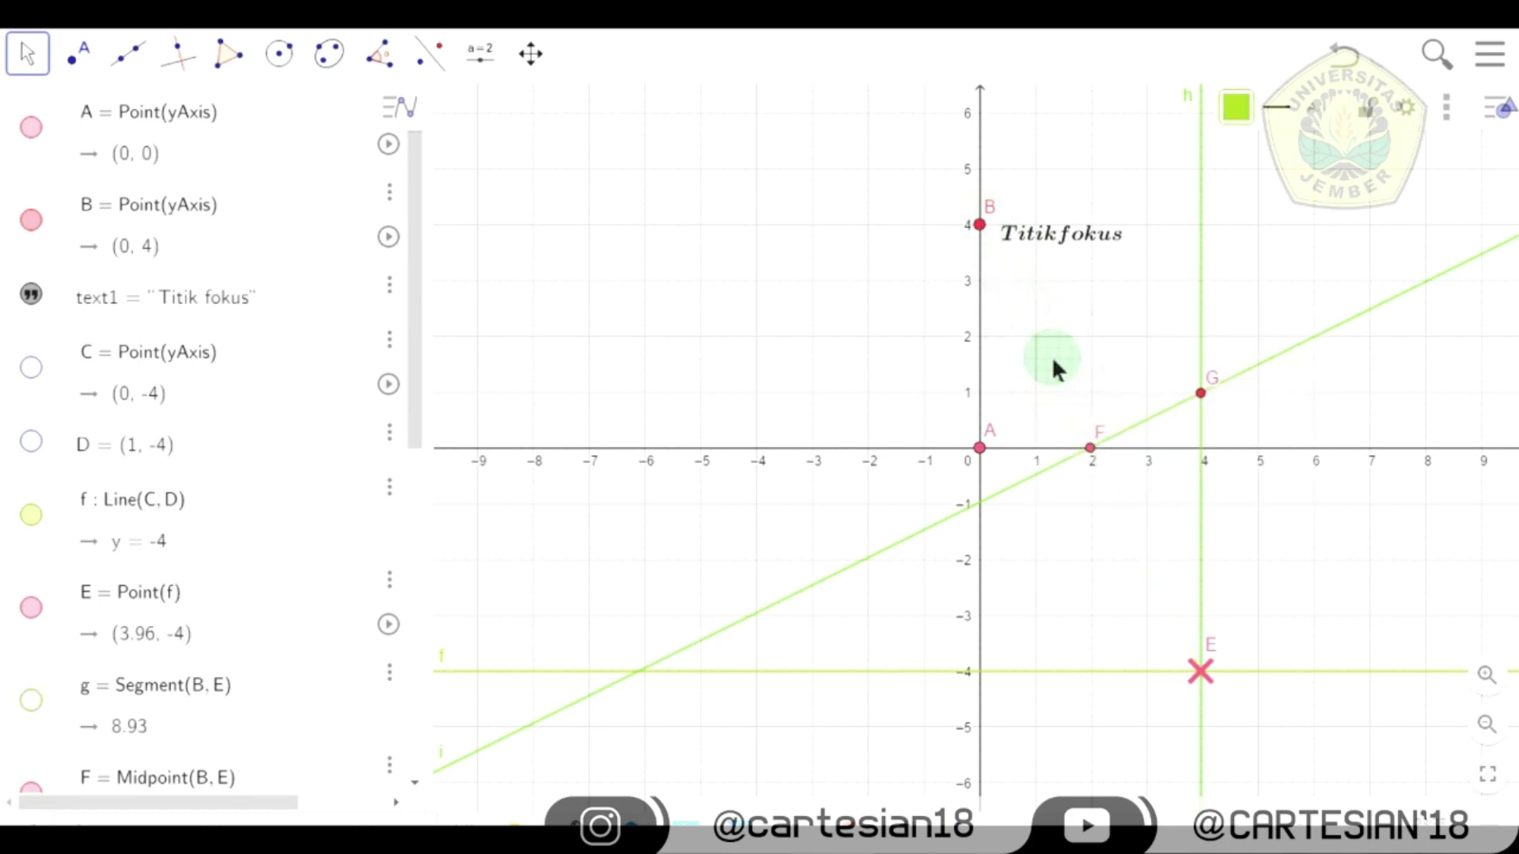
- Hide the vertical line h through E, the perpendicular line i through F, and midpoint F
right_click(1201, 245)
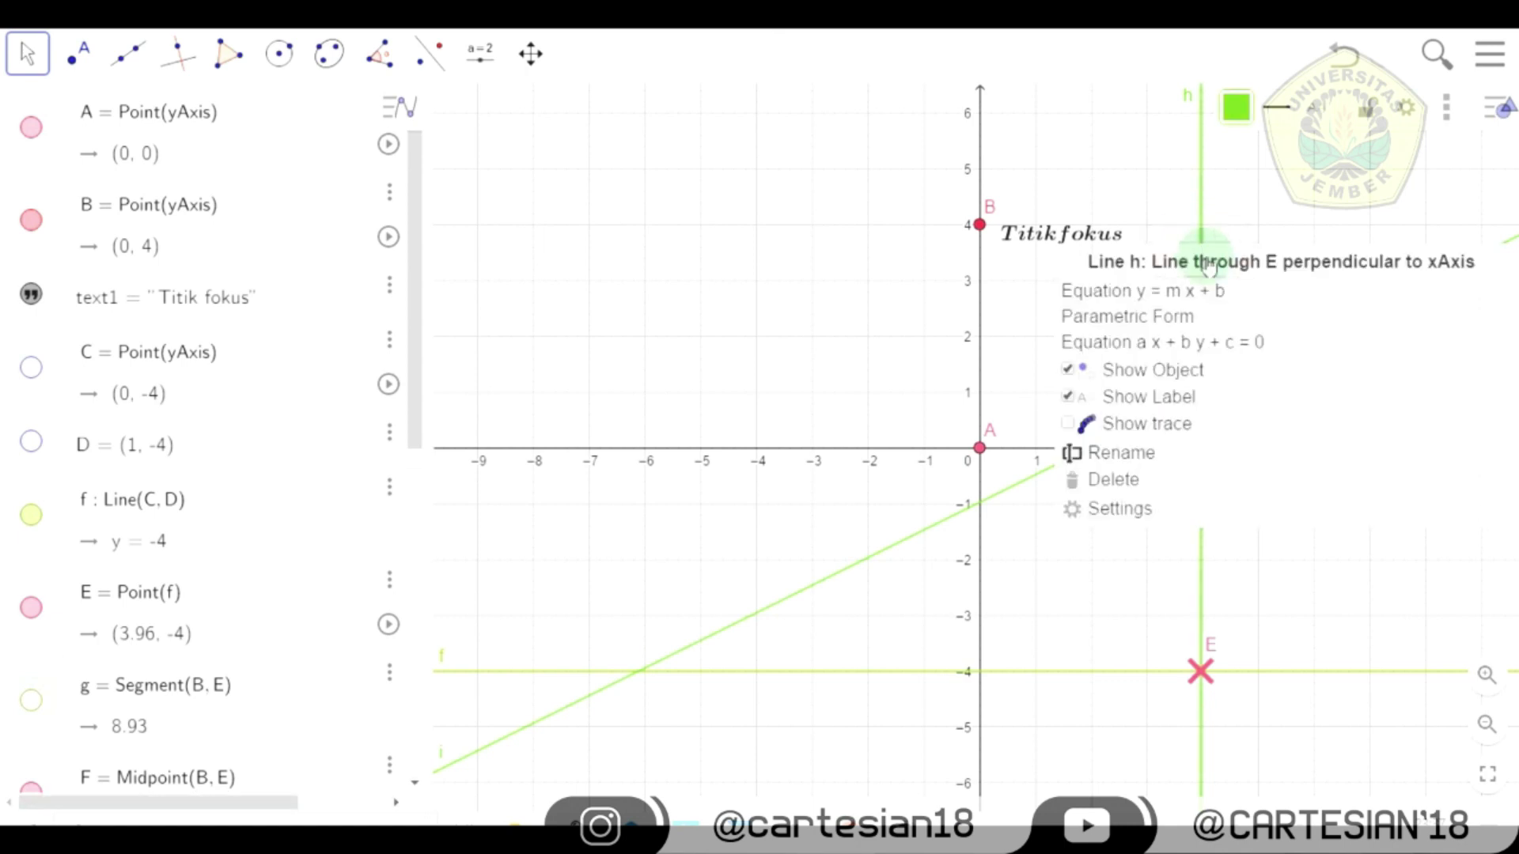
click(1153, 370)
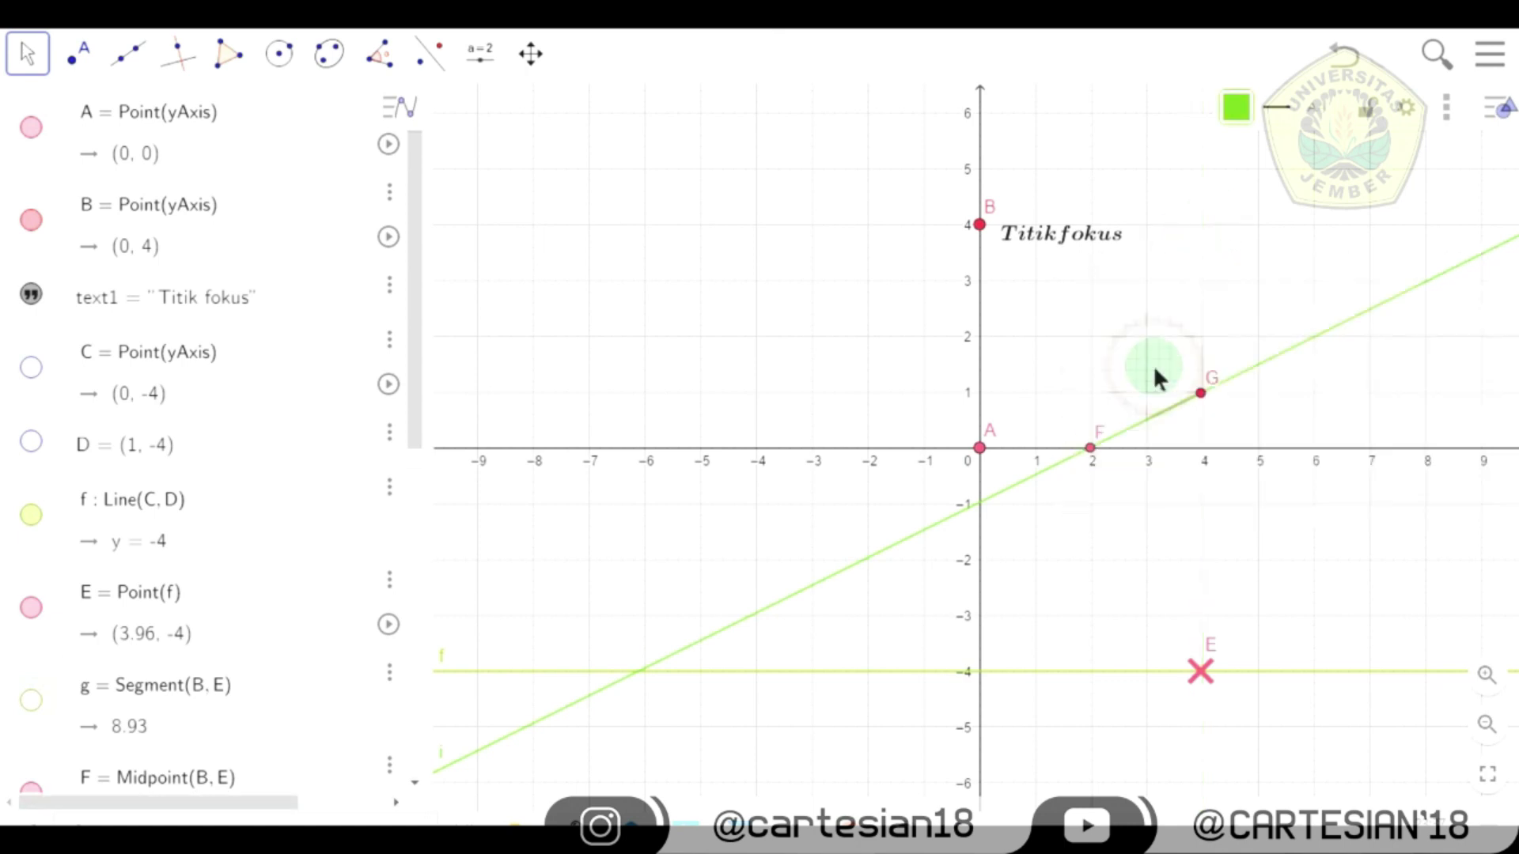
right_click(1124, 435)
click(1147, 553)
right_click(1090, 448)
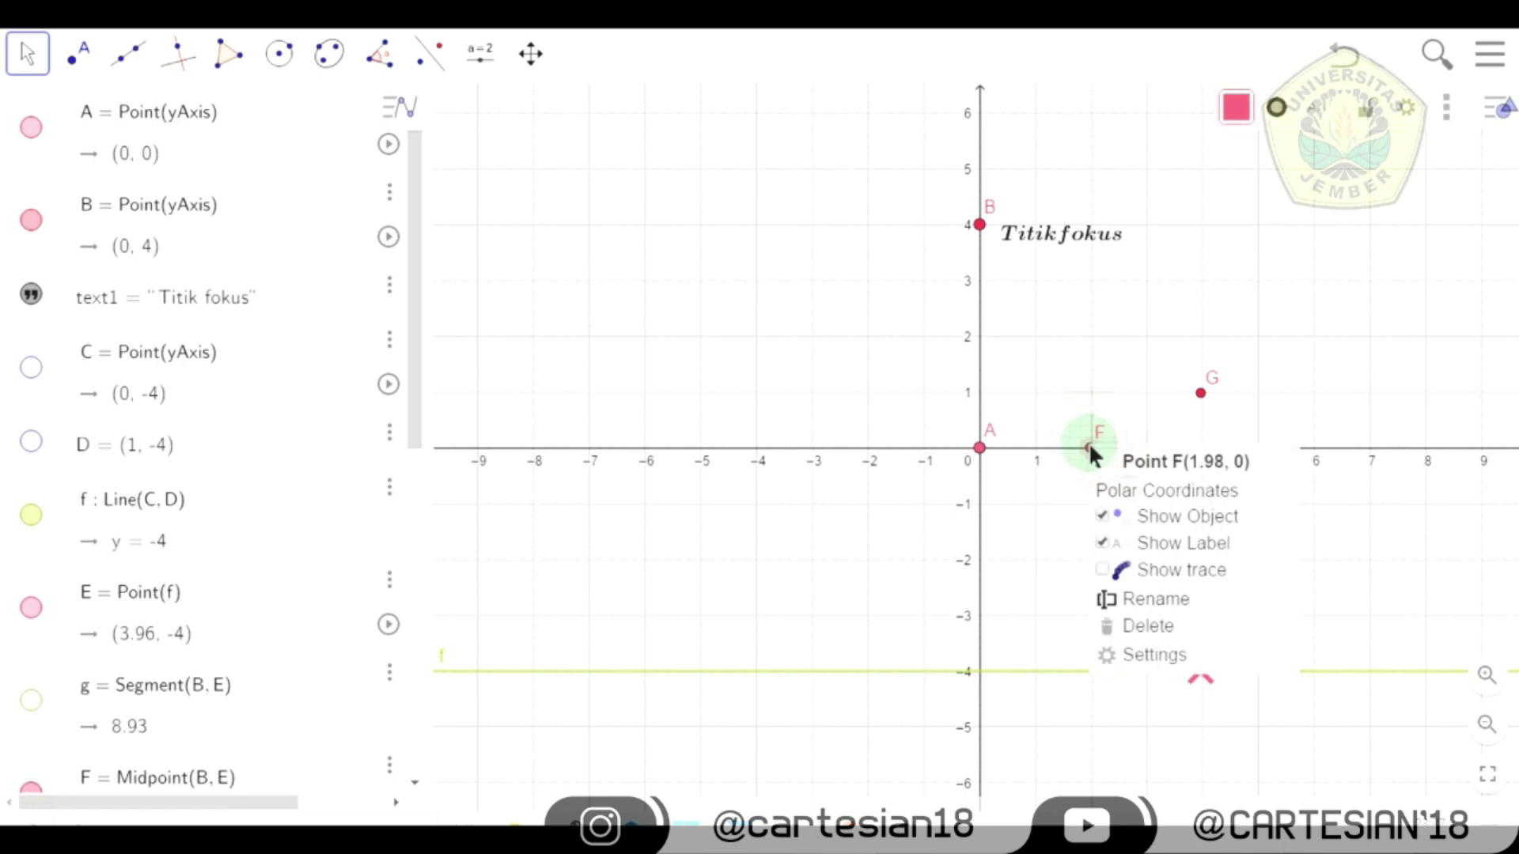
click(1109, 515)
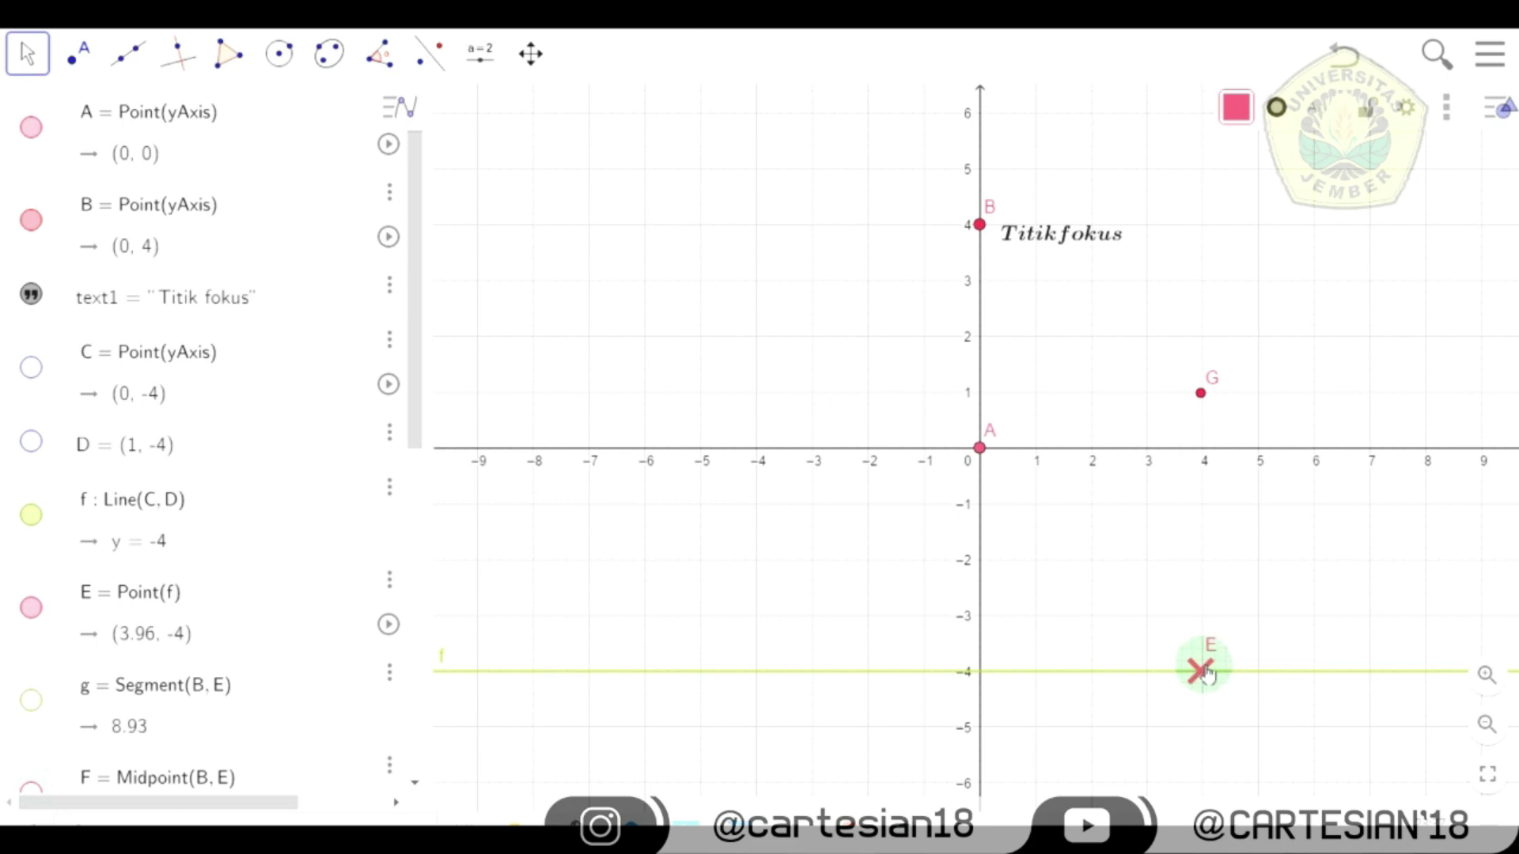
- Move point E back and forth along the directrix, ending at about (7.2, -4), to trace the parabola with point G
mouse_move(1204, 670)
mouse_down()
mouse_move(1127, 687)
mouse_move(875, 674)
mouse_move(734, 641)
mouse_move(630, 586)
mouse_move(740, 658)
mouse_move(980, 705)
mouse_move(1207, 678)
mouse_move(1369, 557)
mouse_move(1468, 557)
mouse_move(1383, 627)
mouse_up()
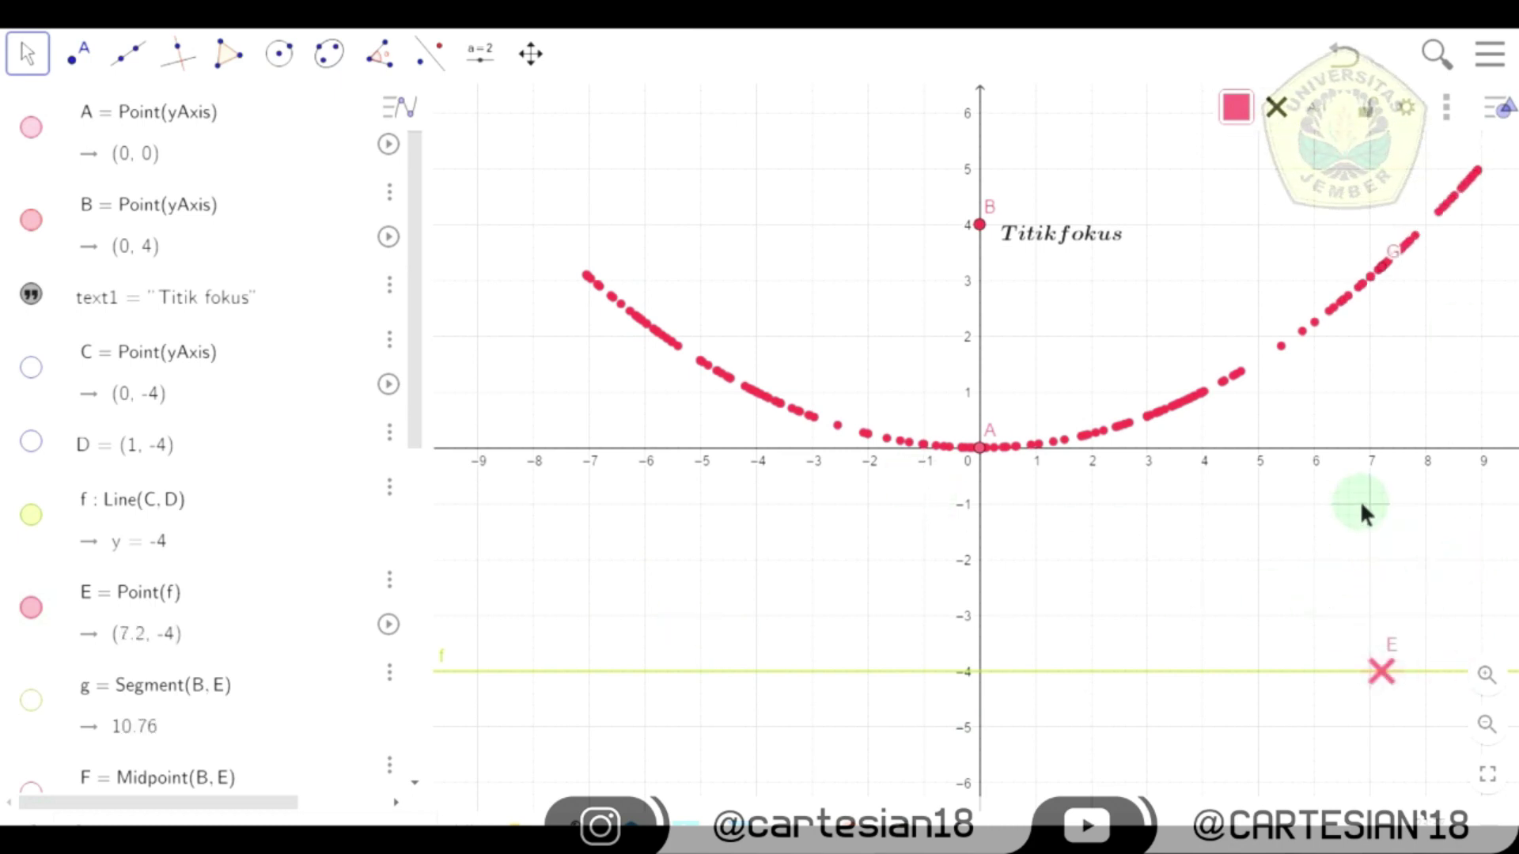